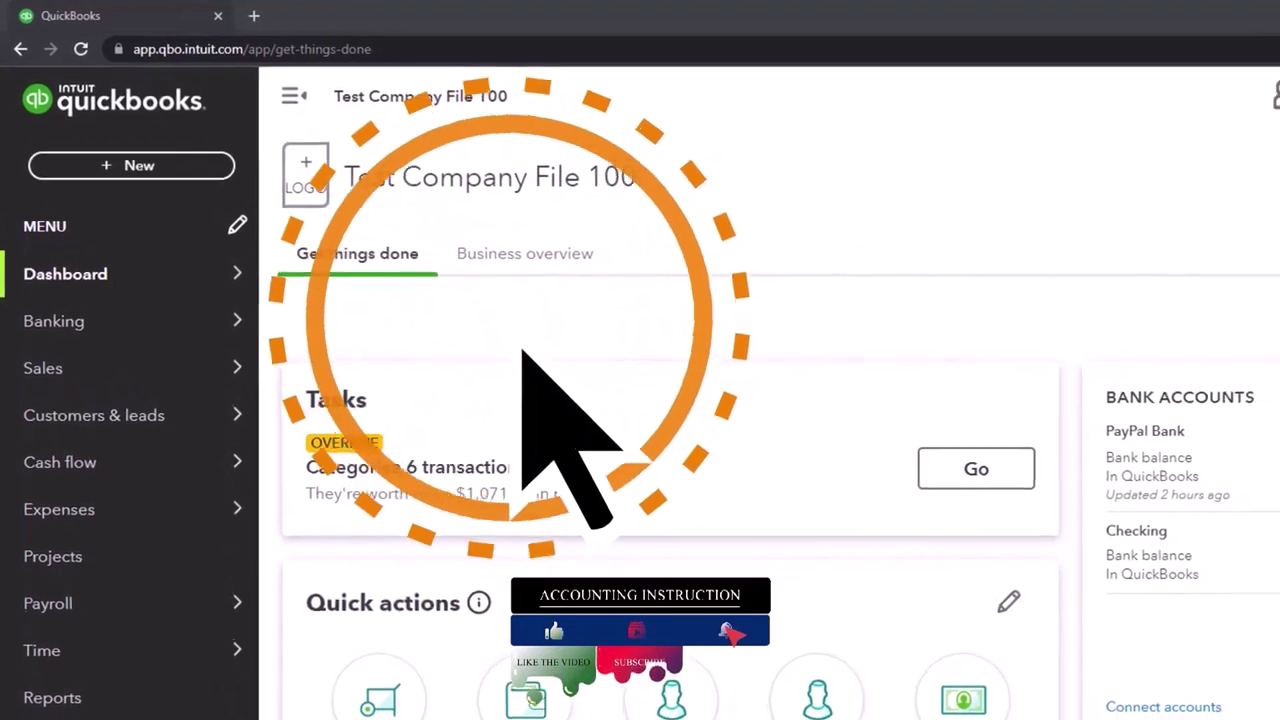
# Step: Switch Test Company File 100 to Business view from the settings gear menu
pyautogui.click(1230, 72)
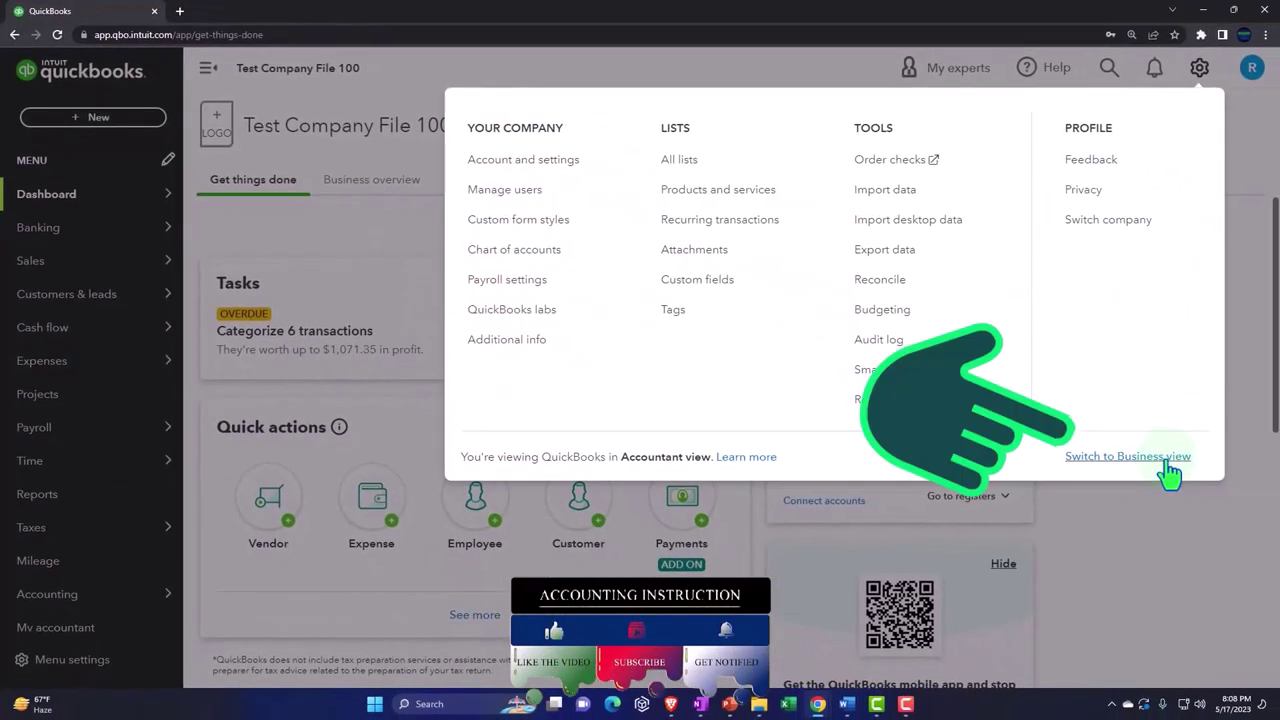
pyautogui.click(1168, 466)
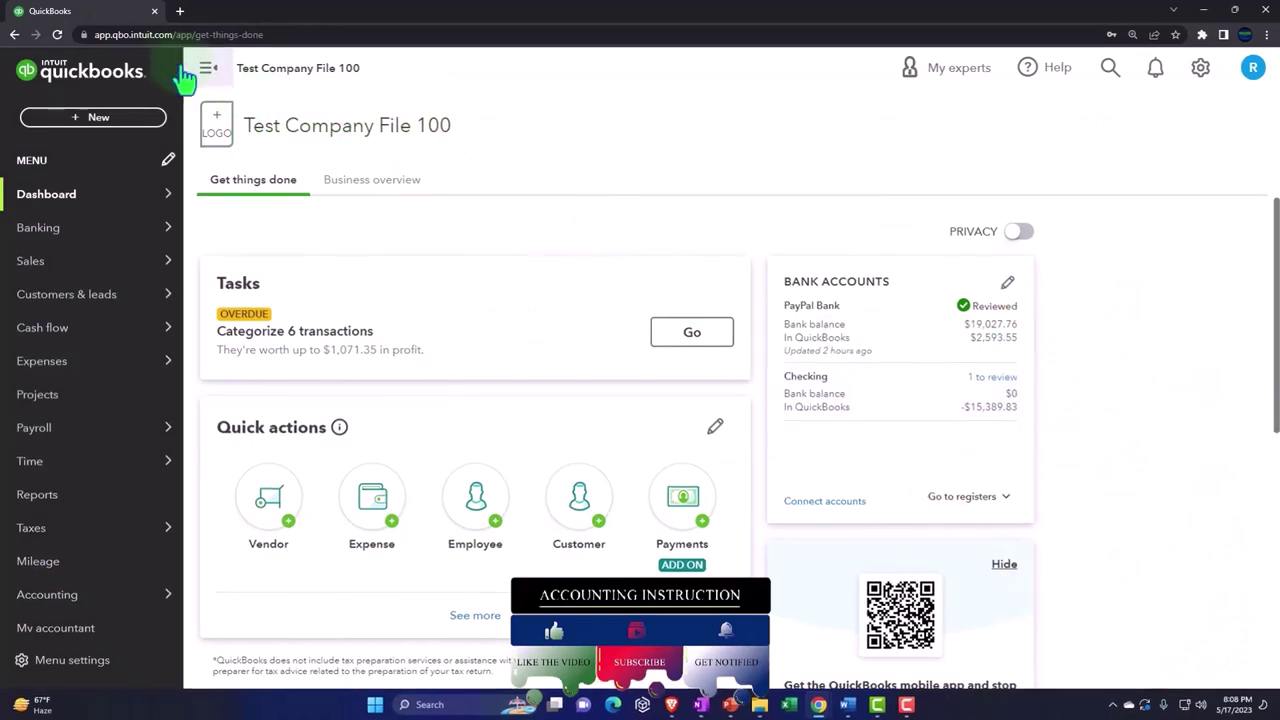
# Step: Duplicate the QuickBooks browser tab, then bring up the tab's menu to duplicate it again
pyautogui.rightClick(117, 20)
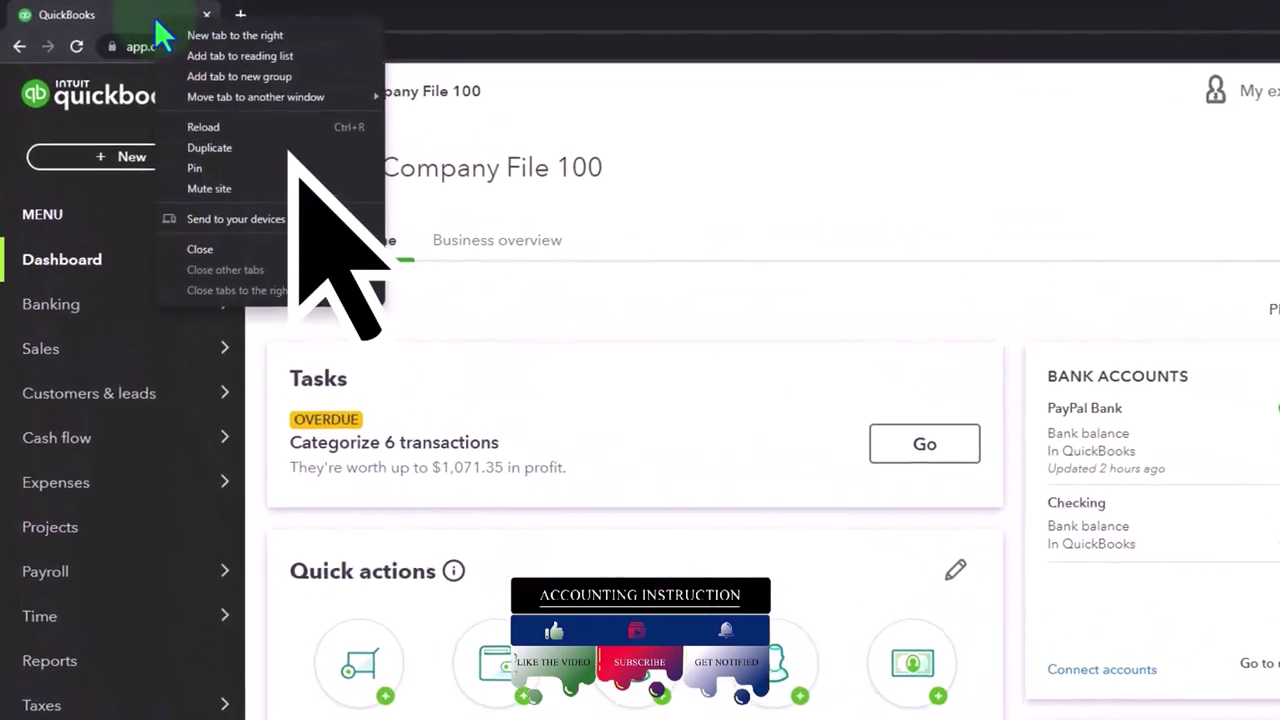
pyautogui.click(209, 147)
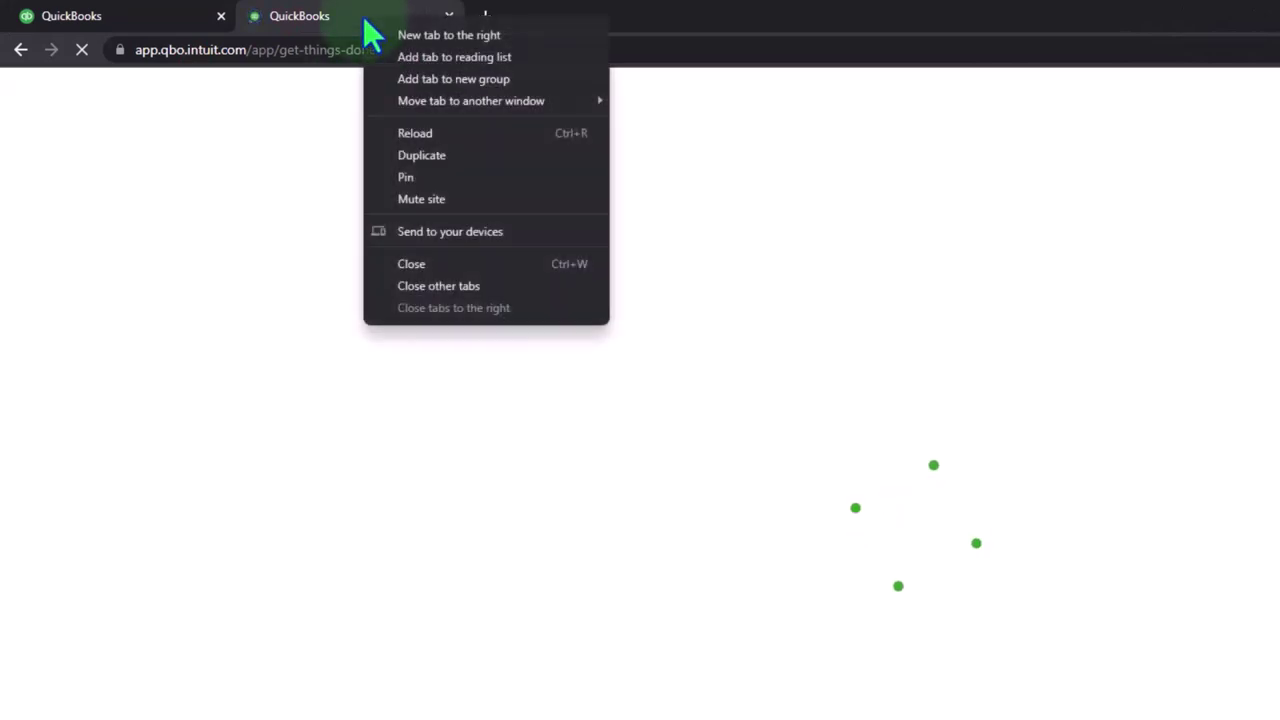
pyautogui.rightClick(363, 18)
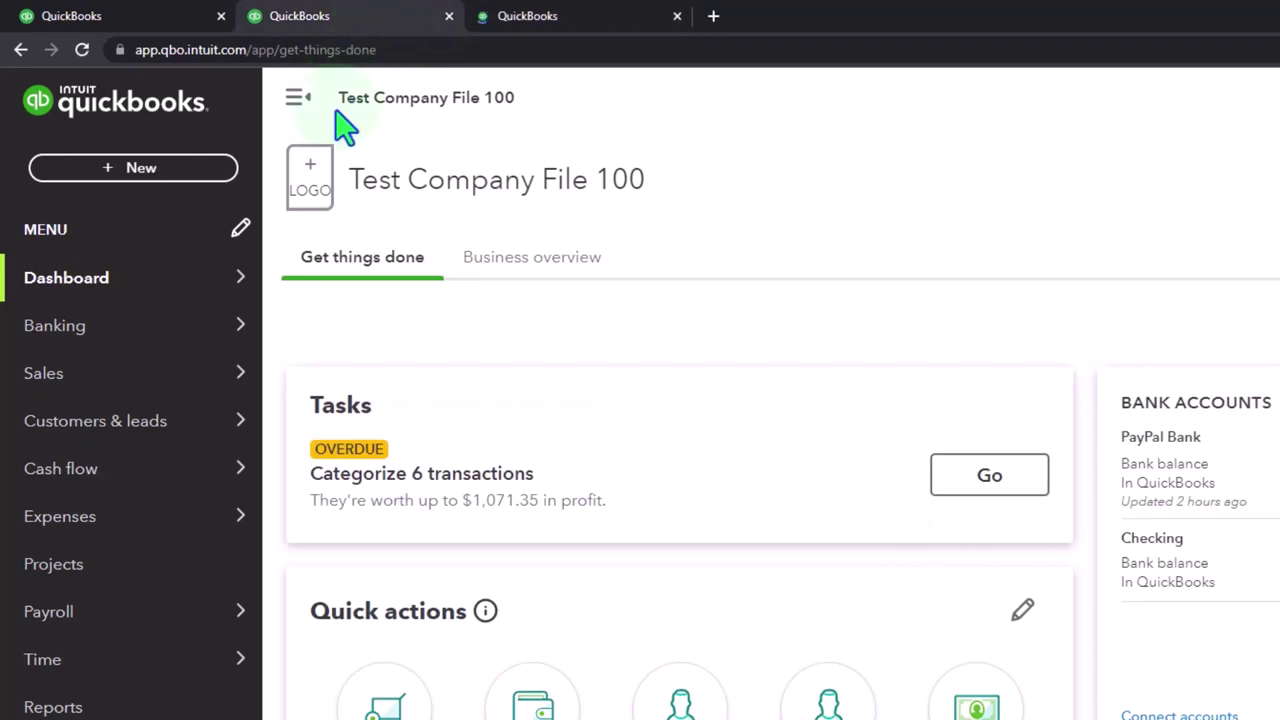
# Step: Open the Balance Sheet report in this tab and the reports list in the third tab
pyautogui.click(55, 709)
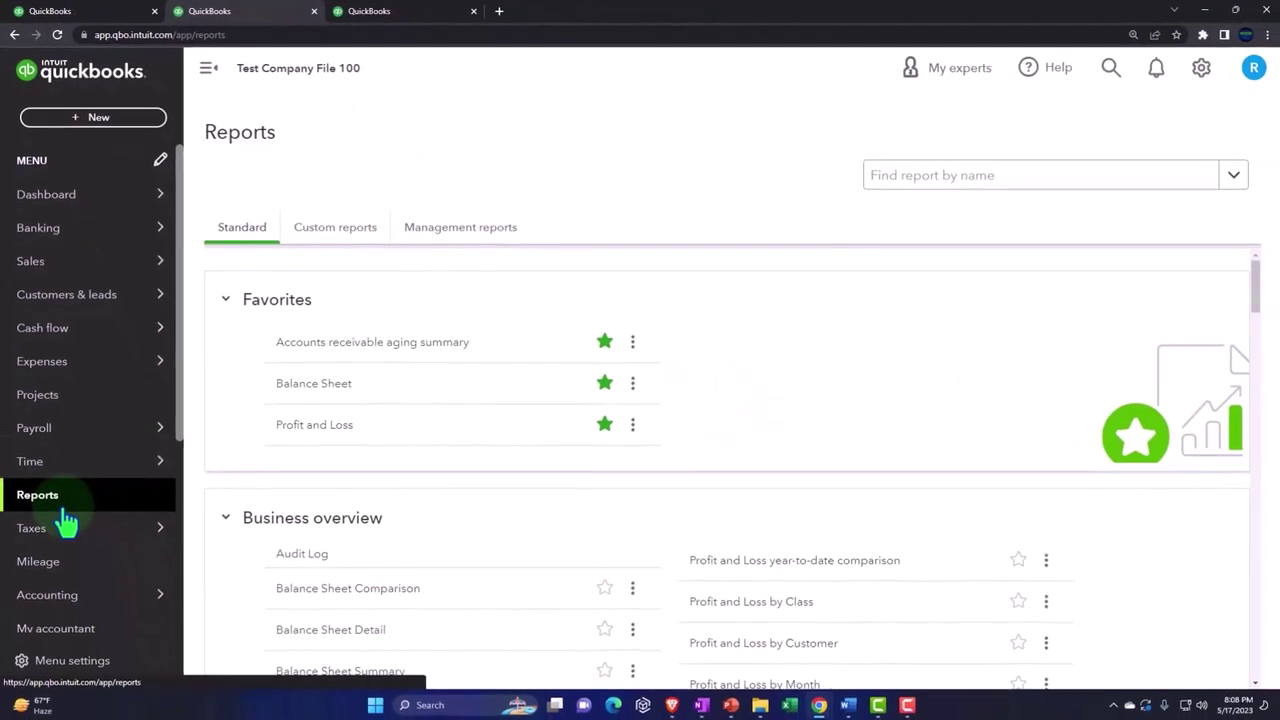
pyautogui.click(330, 386)
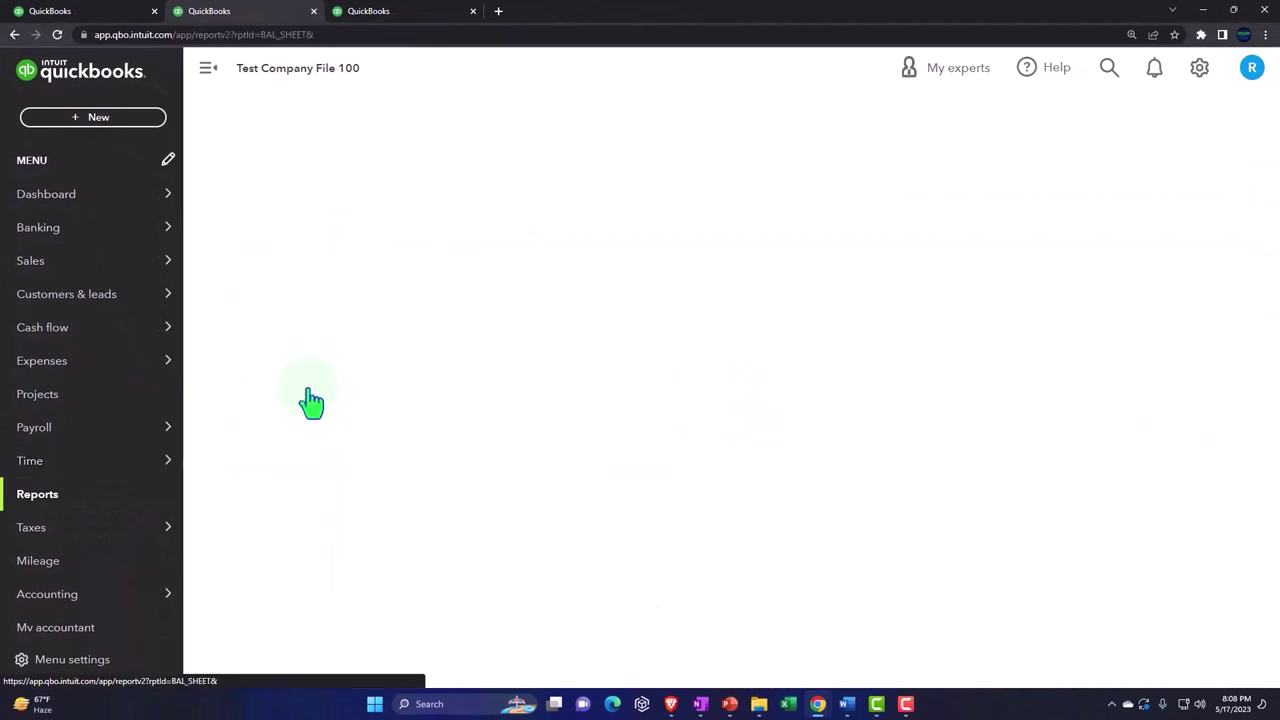
pyautogui.click(395, 12)
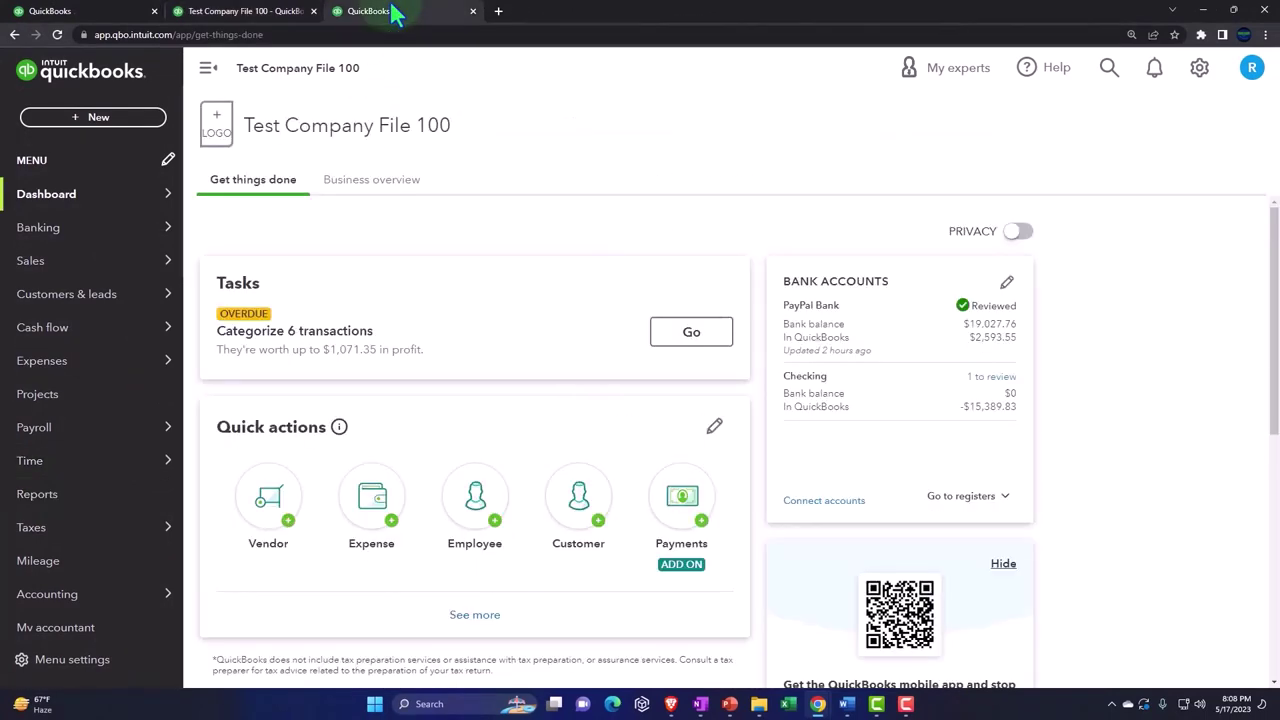
pyautogui.click(50, 508)
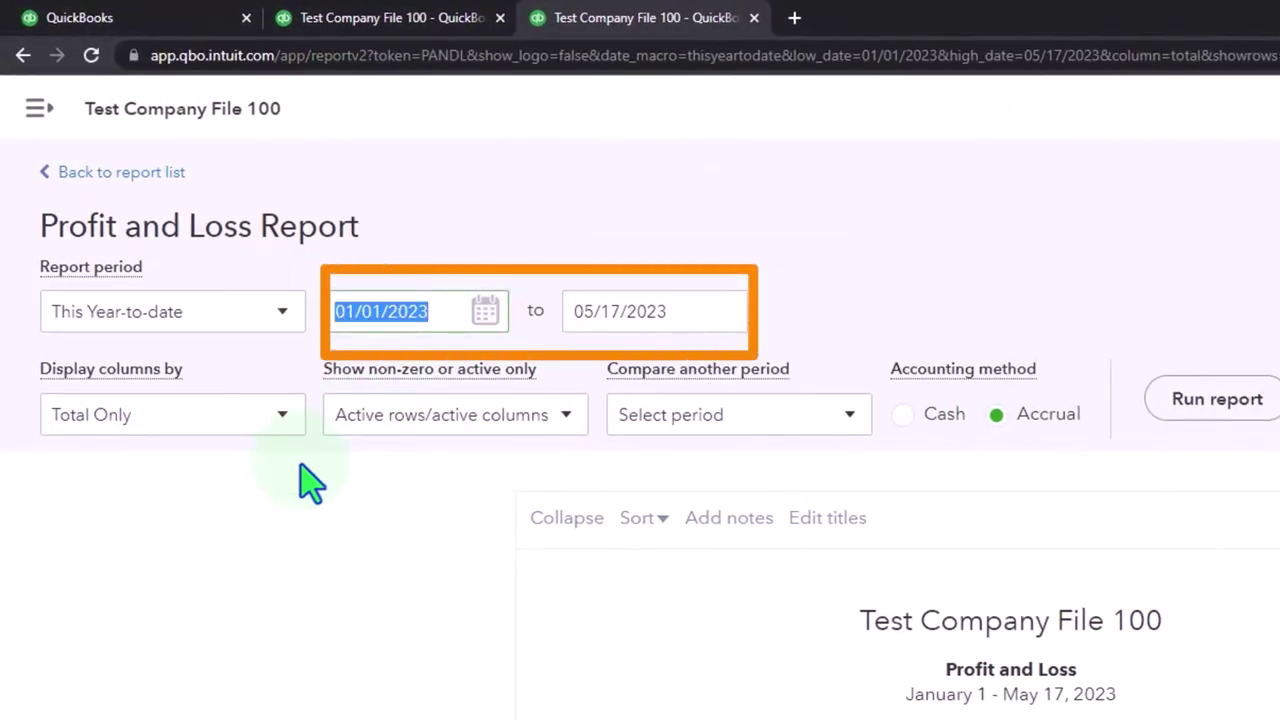
# Step: Run the Profit and Loss report for 01/01/2023 to 12/31/2023
pyautogui.write('2023')
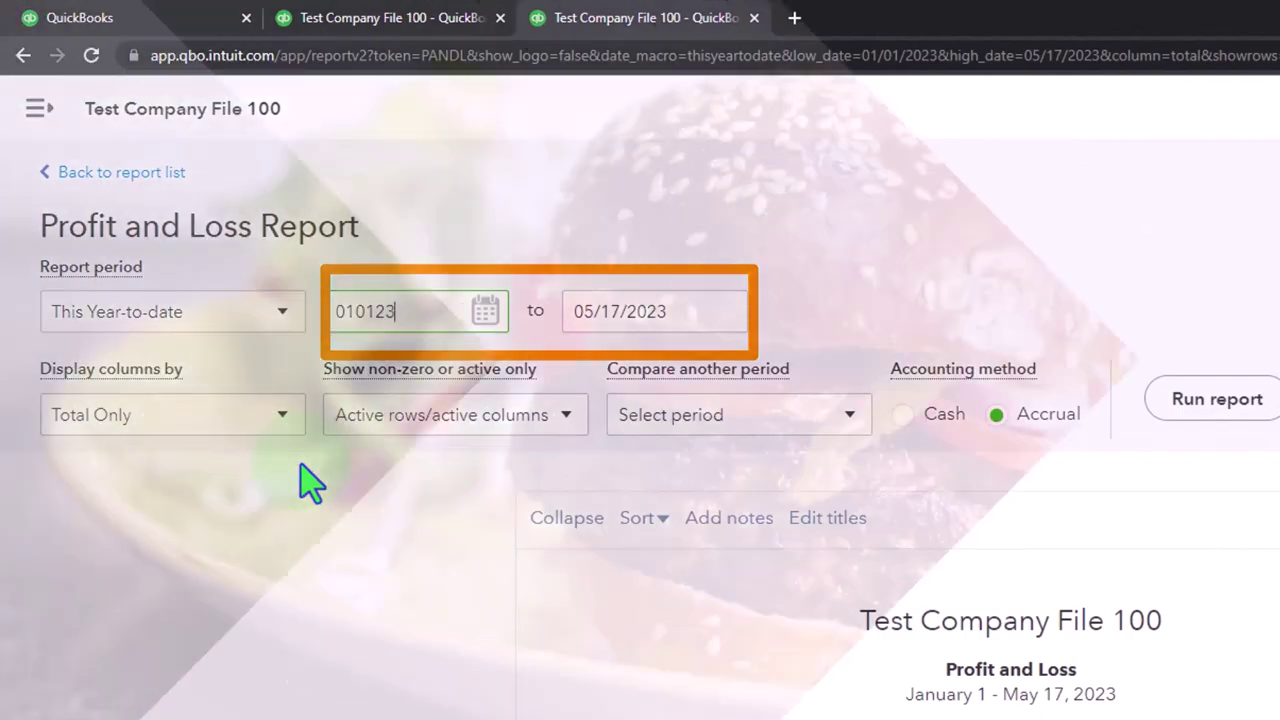
pyautogui.press('Tab')
pyautogui.write('12/31/2023')
pyautogui.press('Tab')
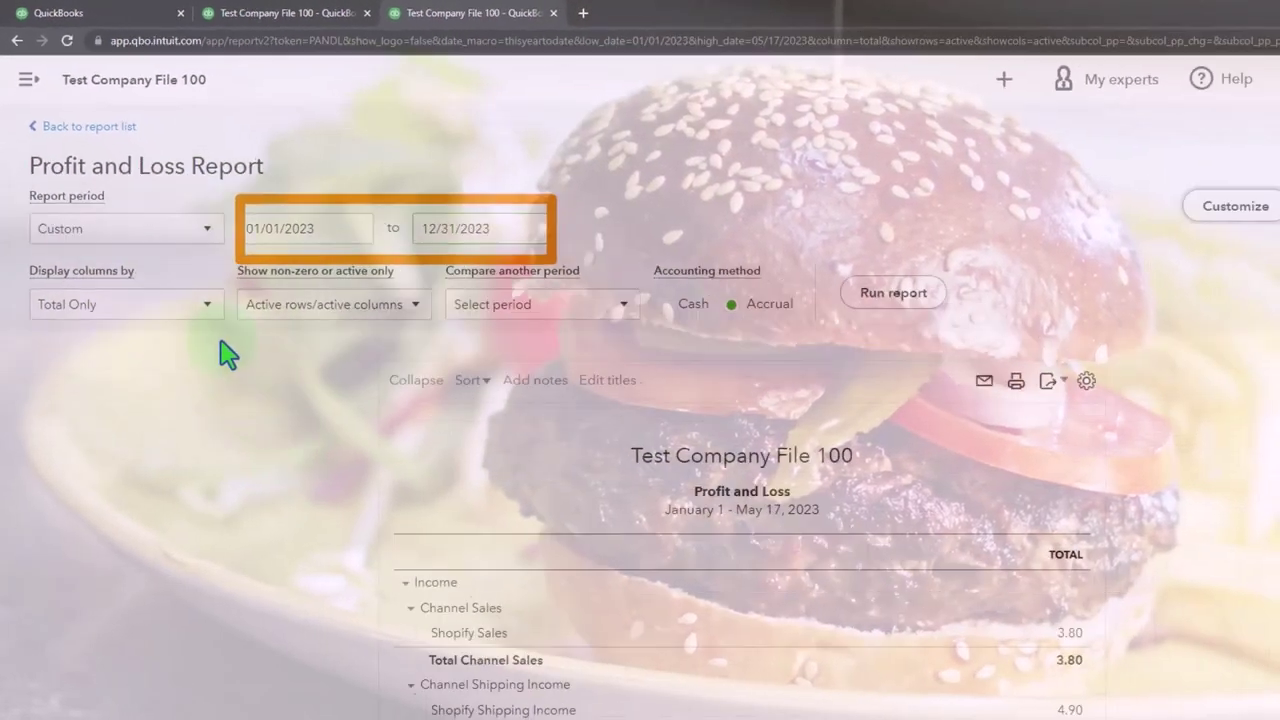
pyautogui.click(1062, 350)
pyautogui.scroll(-2, 765, 265)
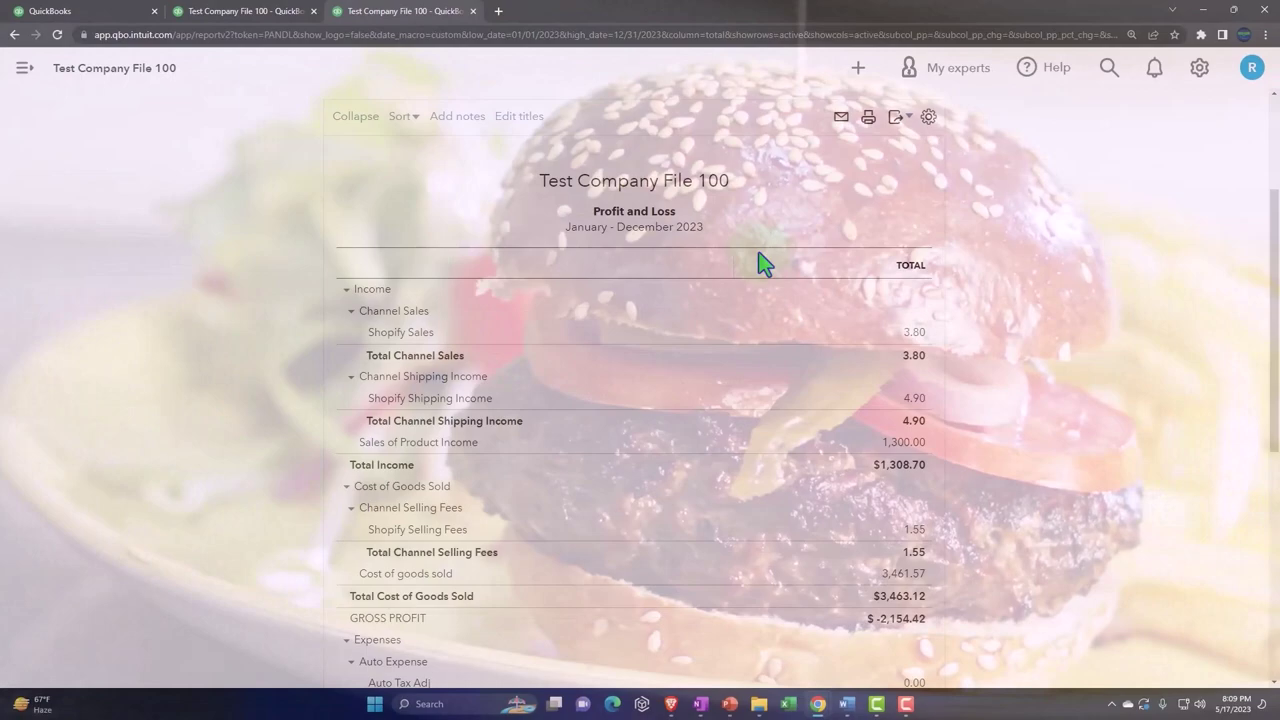
# Step: Rerun the Balance Sheet for 01/01/2023 to 12/31/2023 with the navigation sidebar collapsed
pyautogui.click(265, 16)
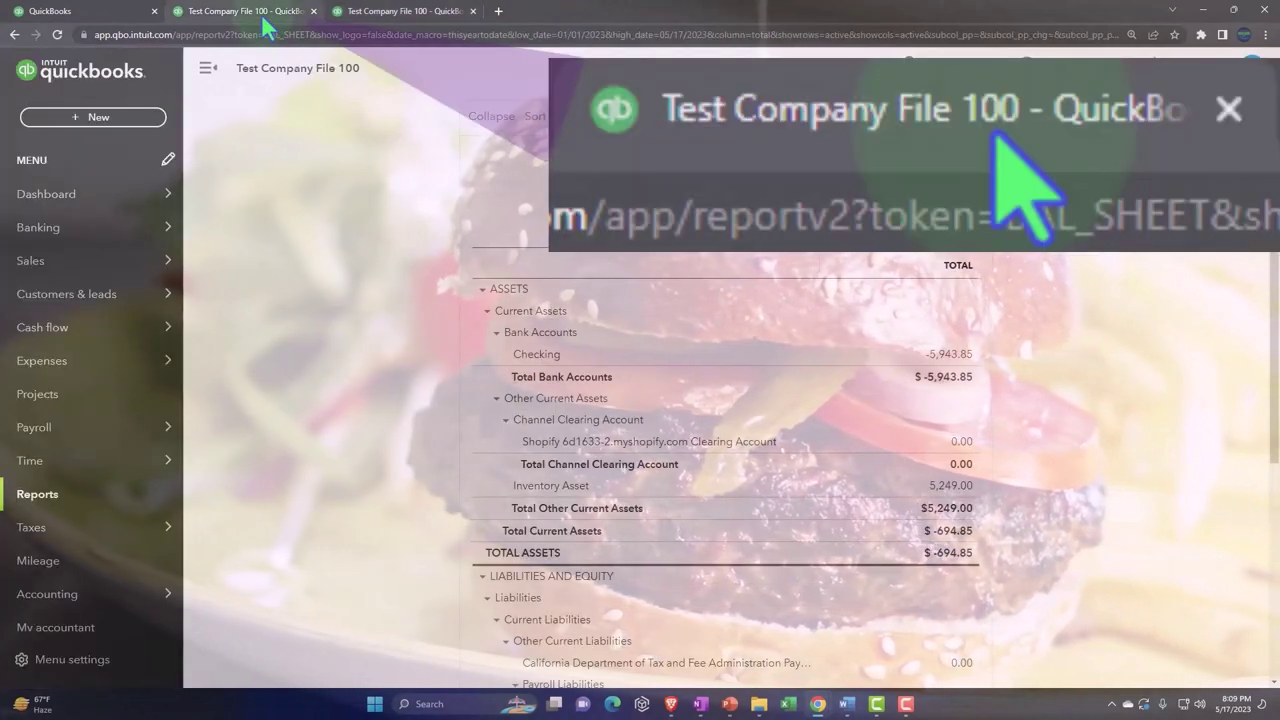
pyautogui.click(208, 67)
pyautogui.scroll(2, 225, 215)
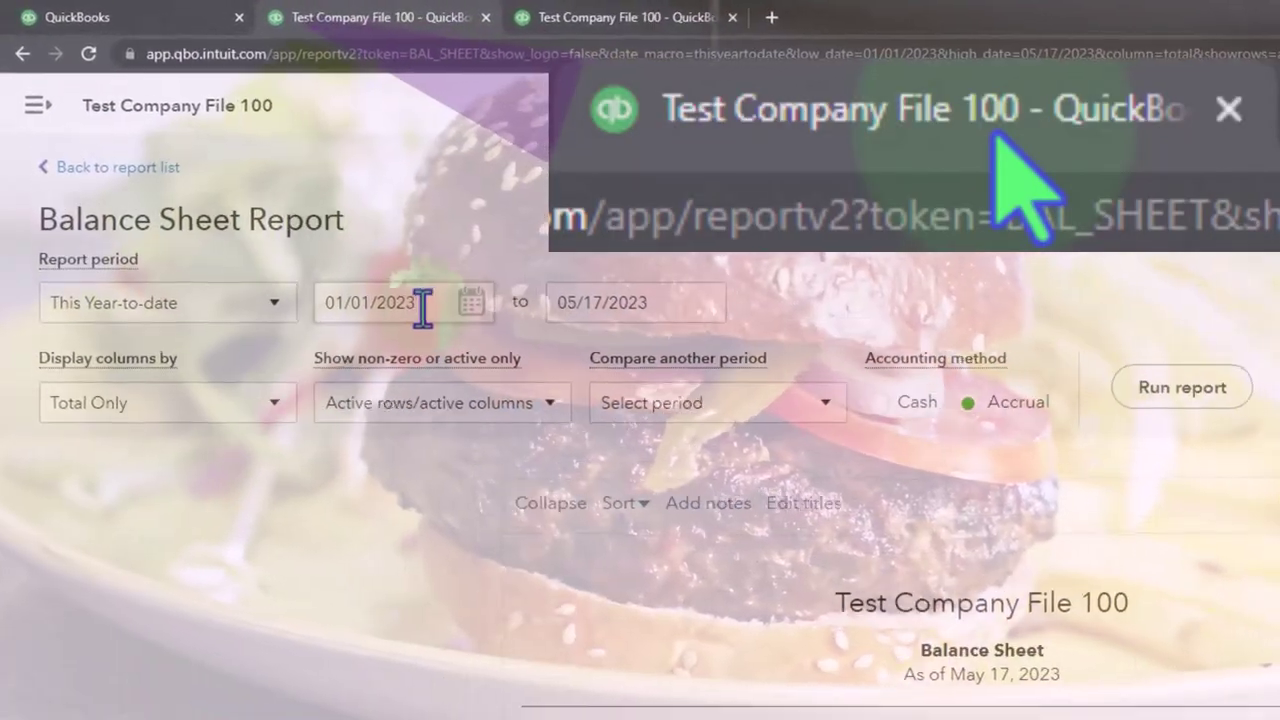
pyautogui.tripleClick(390, 280)
pyautogui.write('01/01/2023')
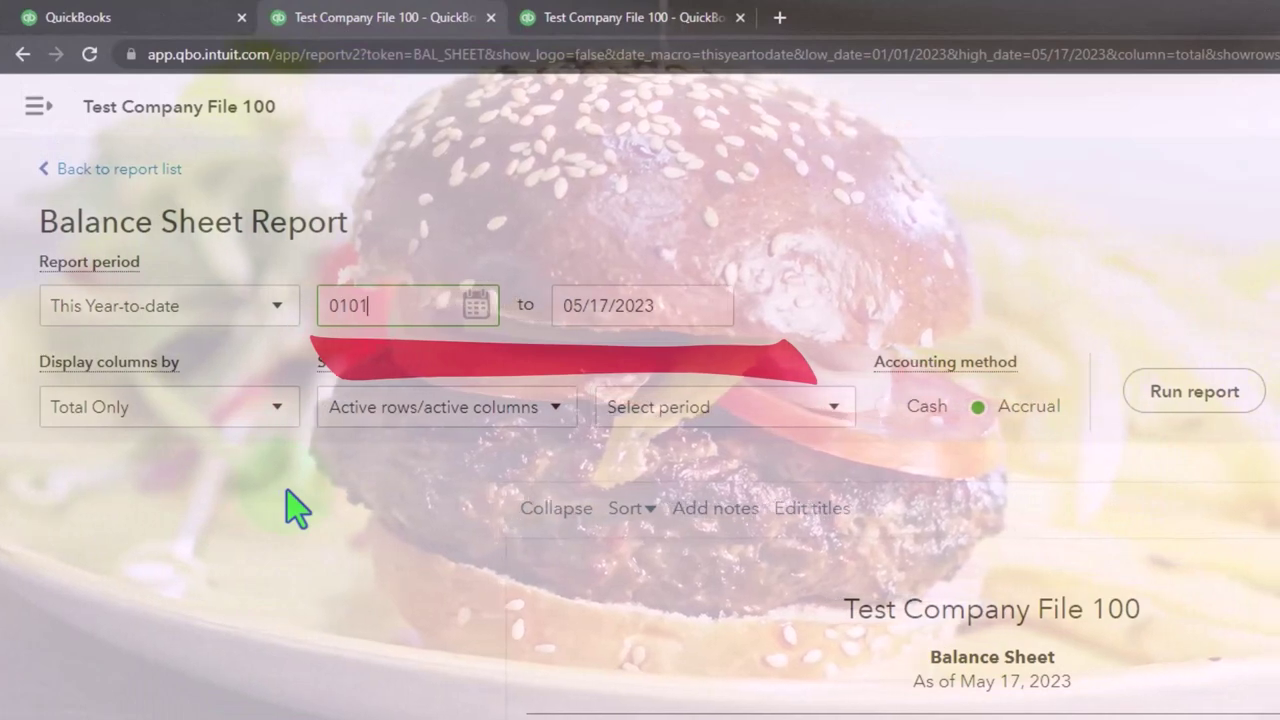
pyautogui.press('Tab')
pyautogui.write('12/31/2023')
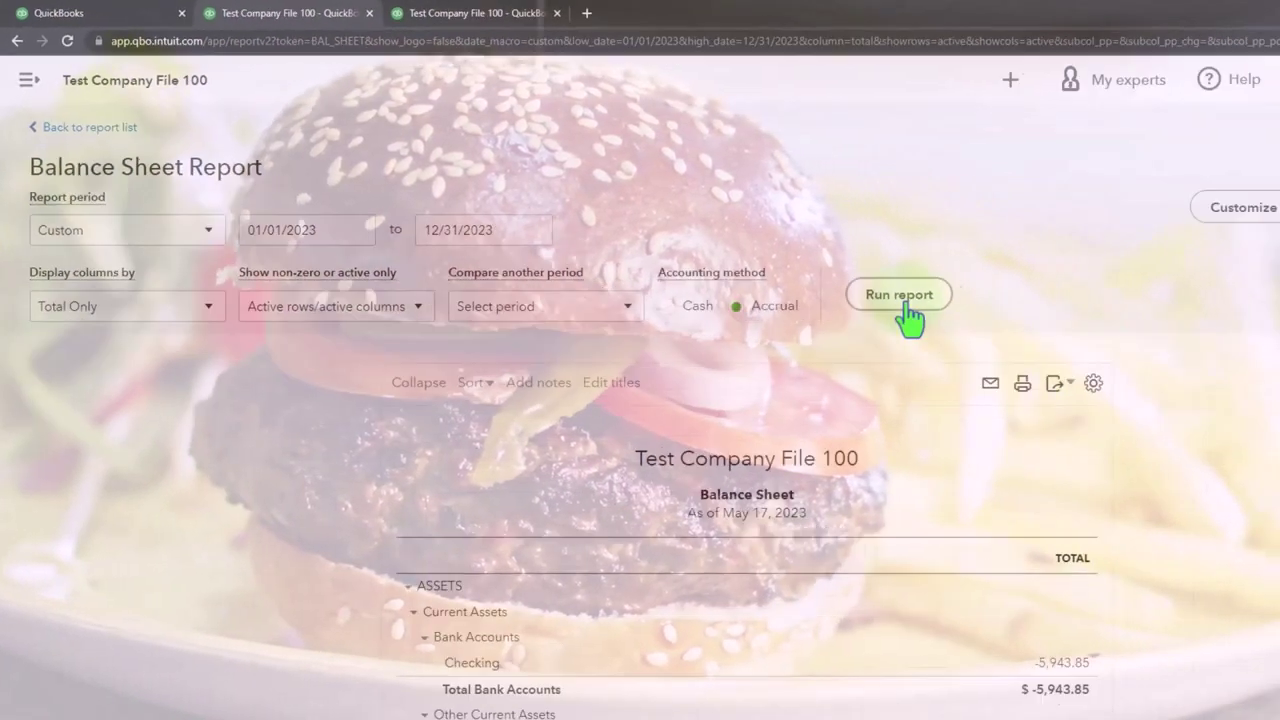
pyautogui.click(900, 295)
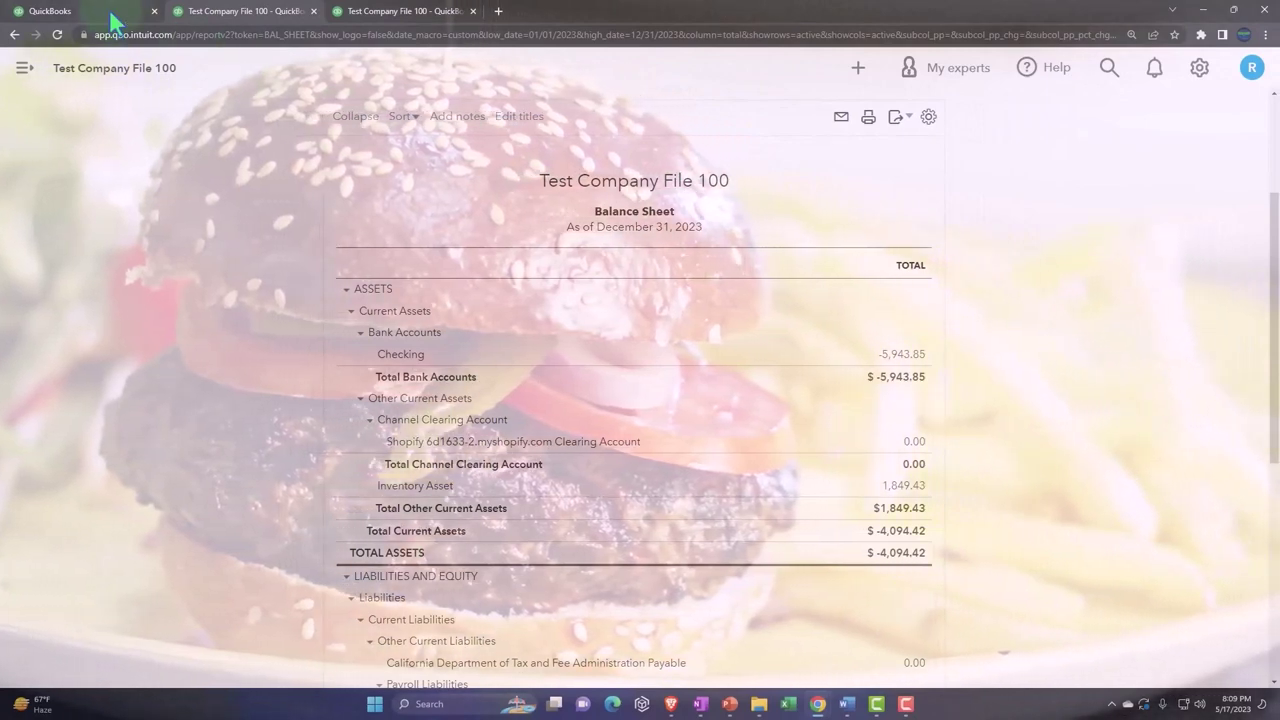
# Step: Open the Mileage page in the first tab and collapse the navigation sidebar
pyautogui.click(110, 12)
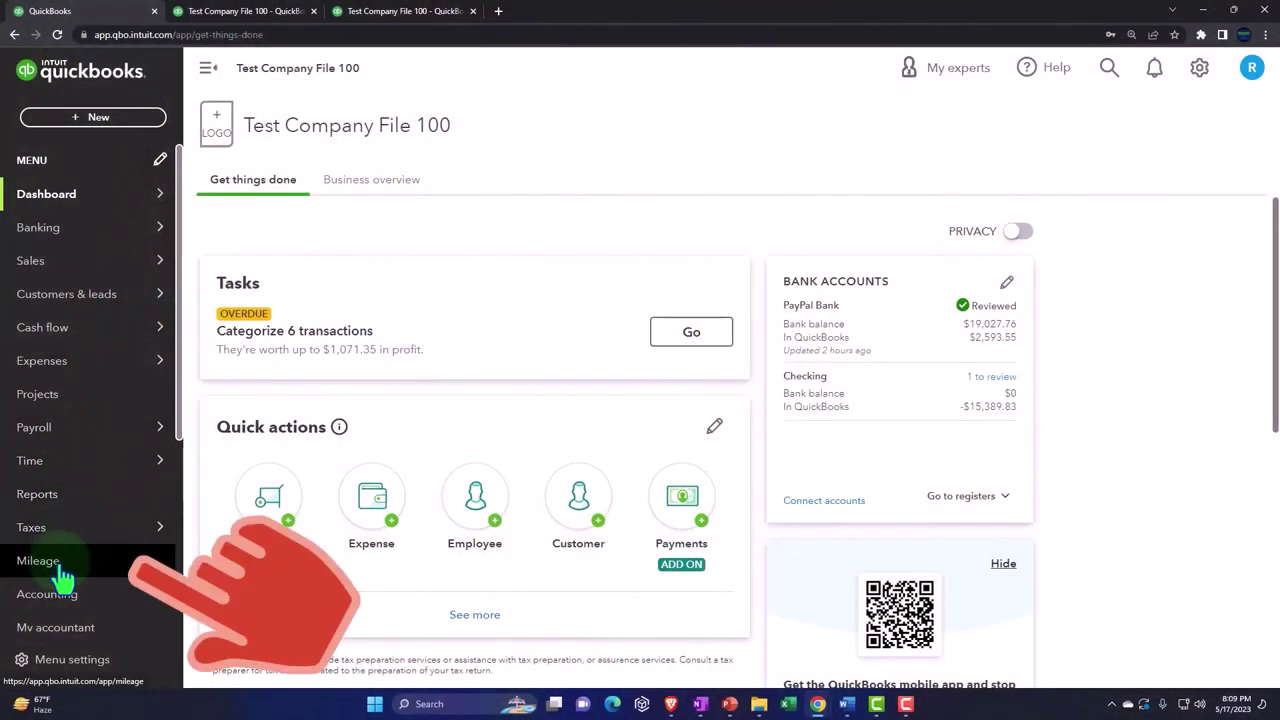
pyautogui.click(58, 563)
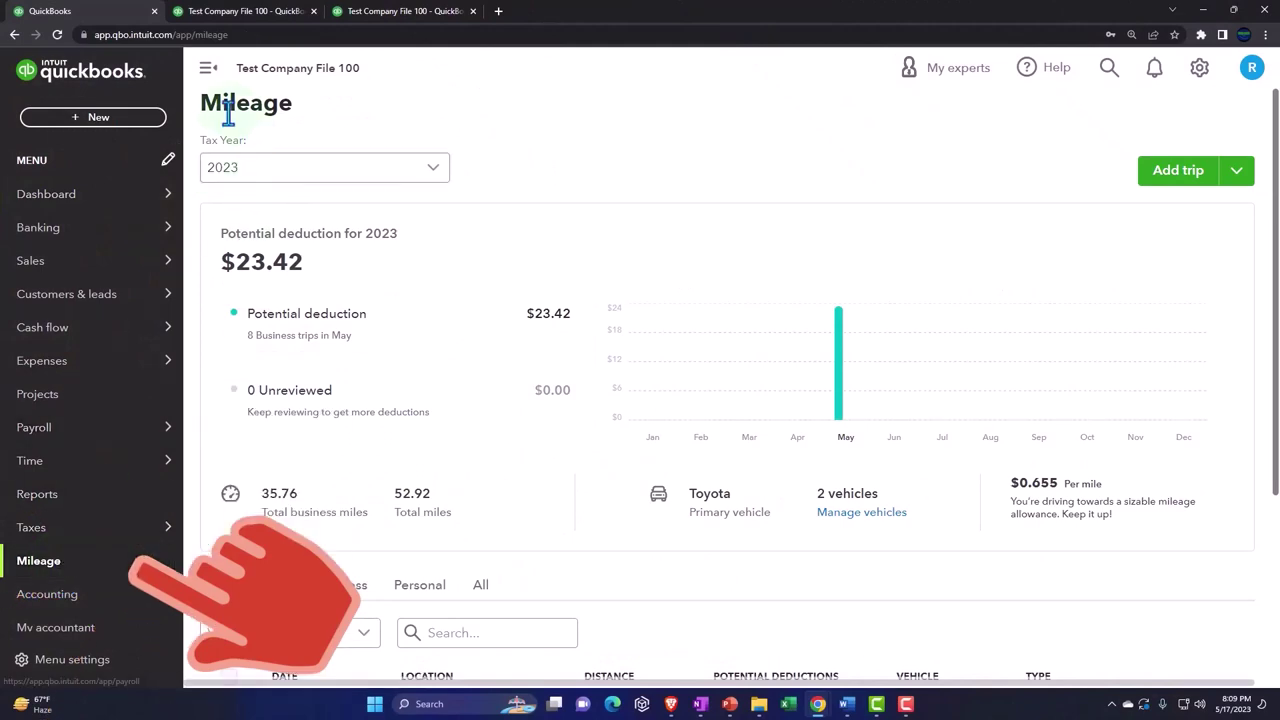
pyautogui.click(208, 67)
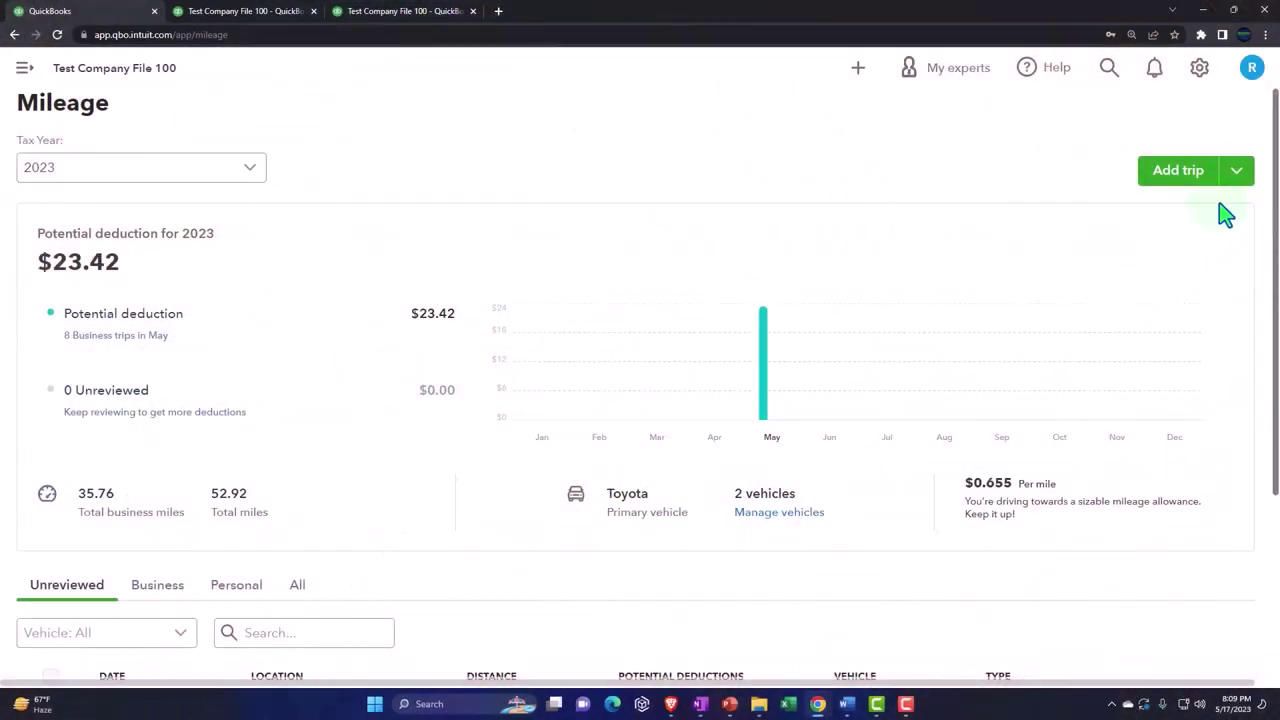
# Step: Inspect the Add trip dropdown options, including Manage Mileage Rules, and look over the Mileage page
pyautogui.click(1237, 178)
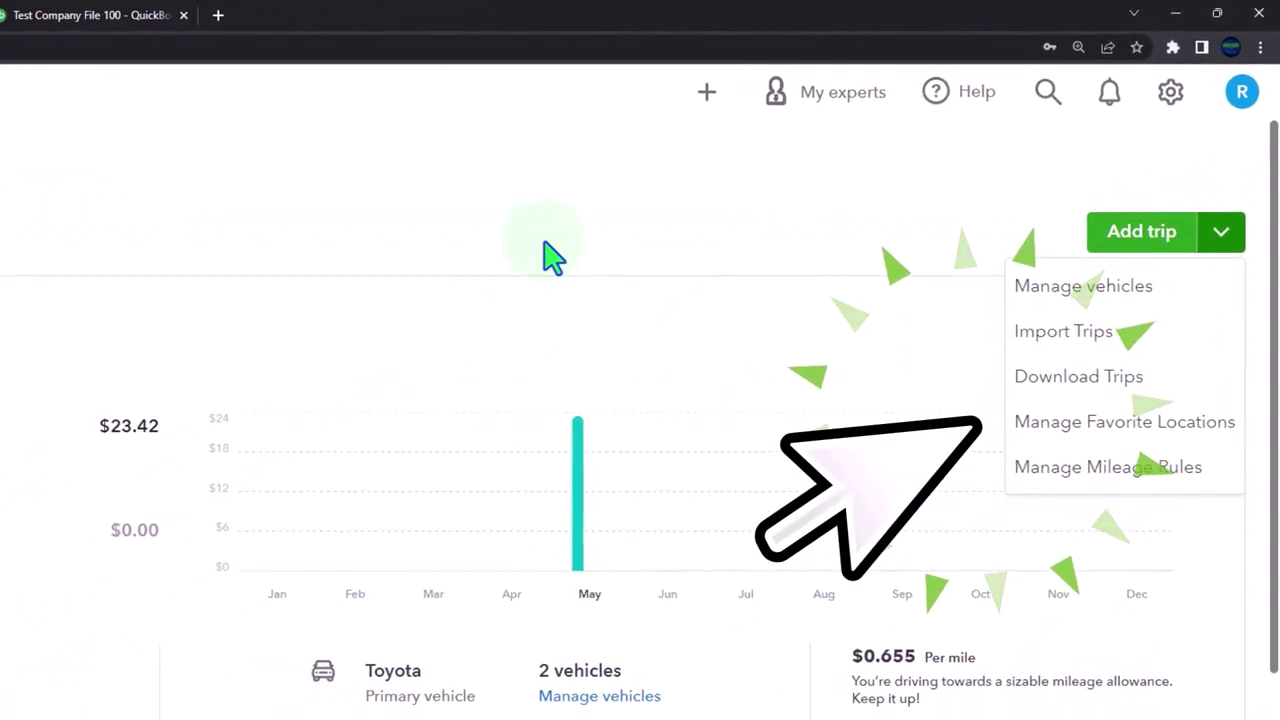
pyautogui.click(552, 245)
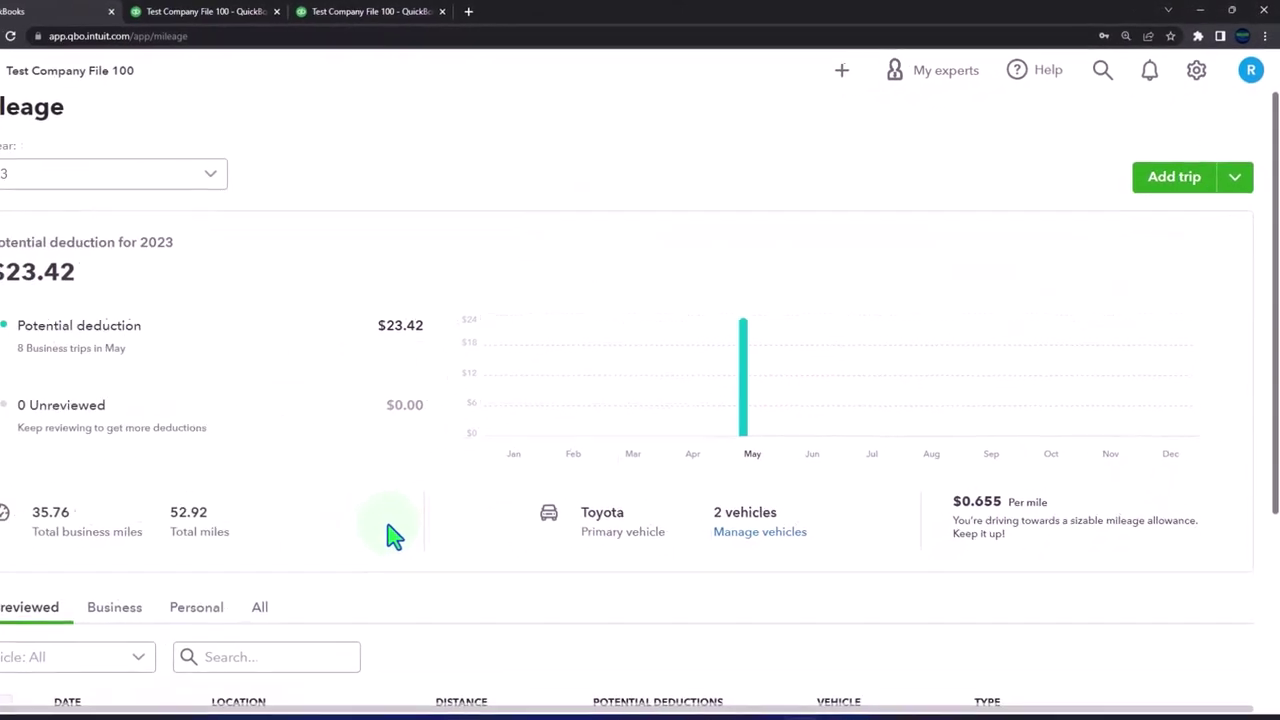
pyautogui.scroll(-3, 393, 537)
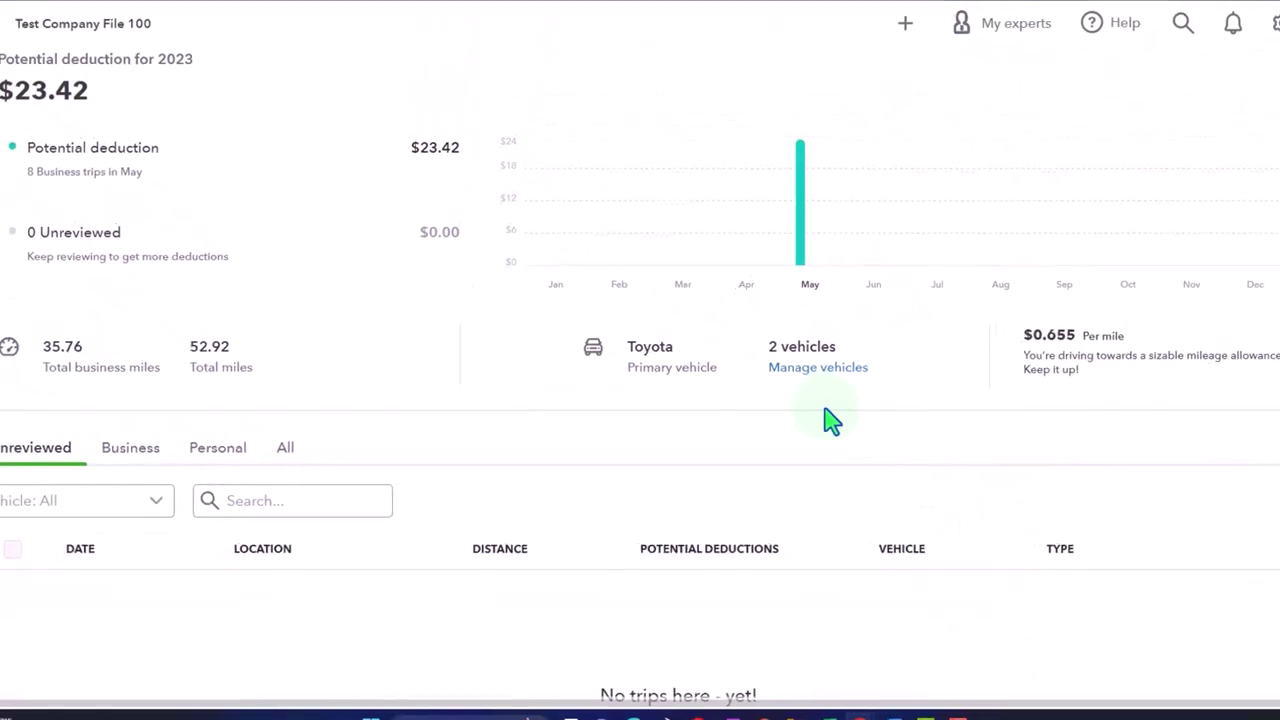
pyautogui.scroll(3, 790, 423)
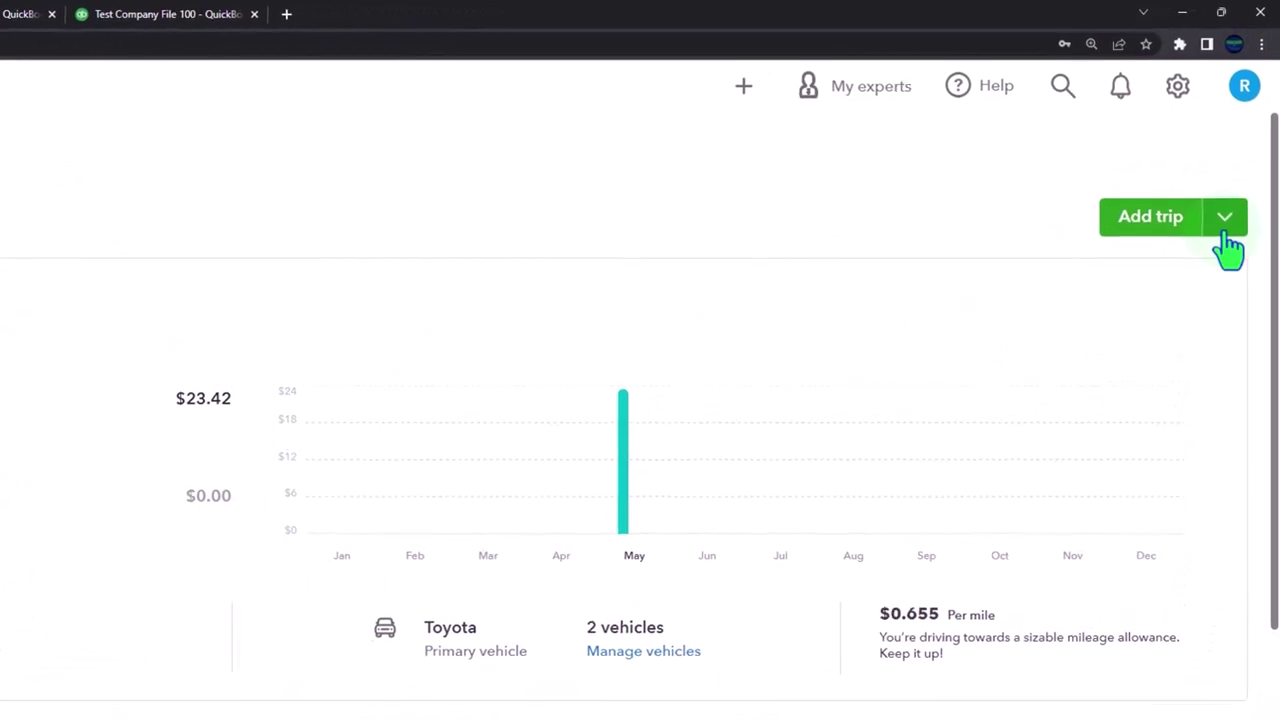
pyautogui.click(1224, 236)
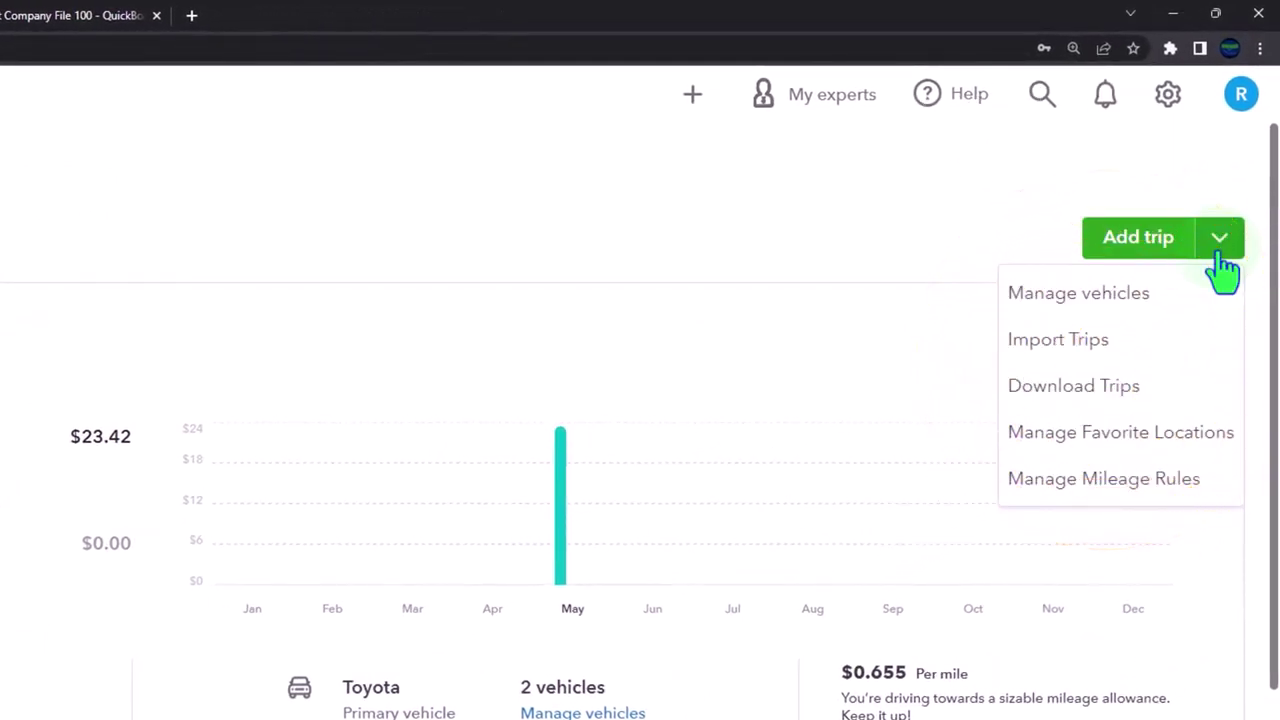
pyautogui.click(530, 243)
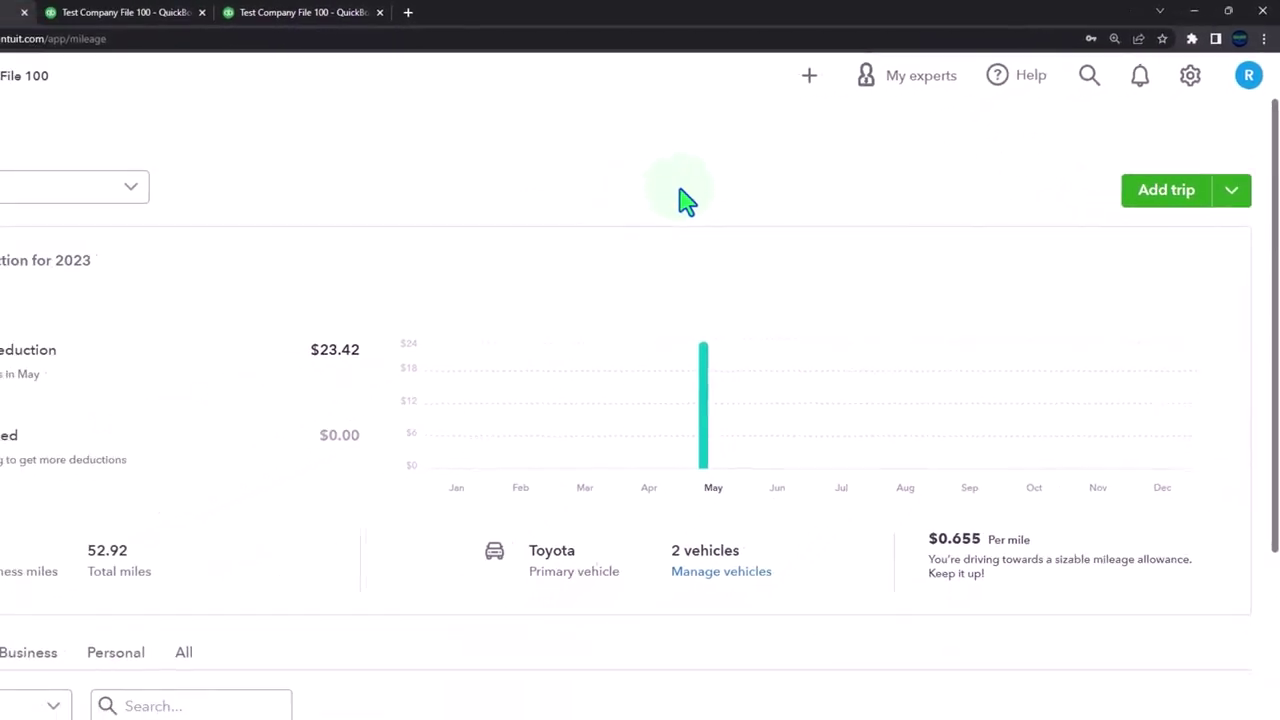
# Step: Rerun the 2023 Profit and Loss with columns displayed by Classes and scroll to Auto Expense
pyautogui.click(275, 14)
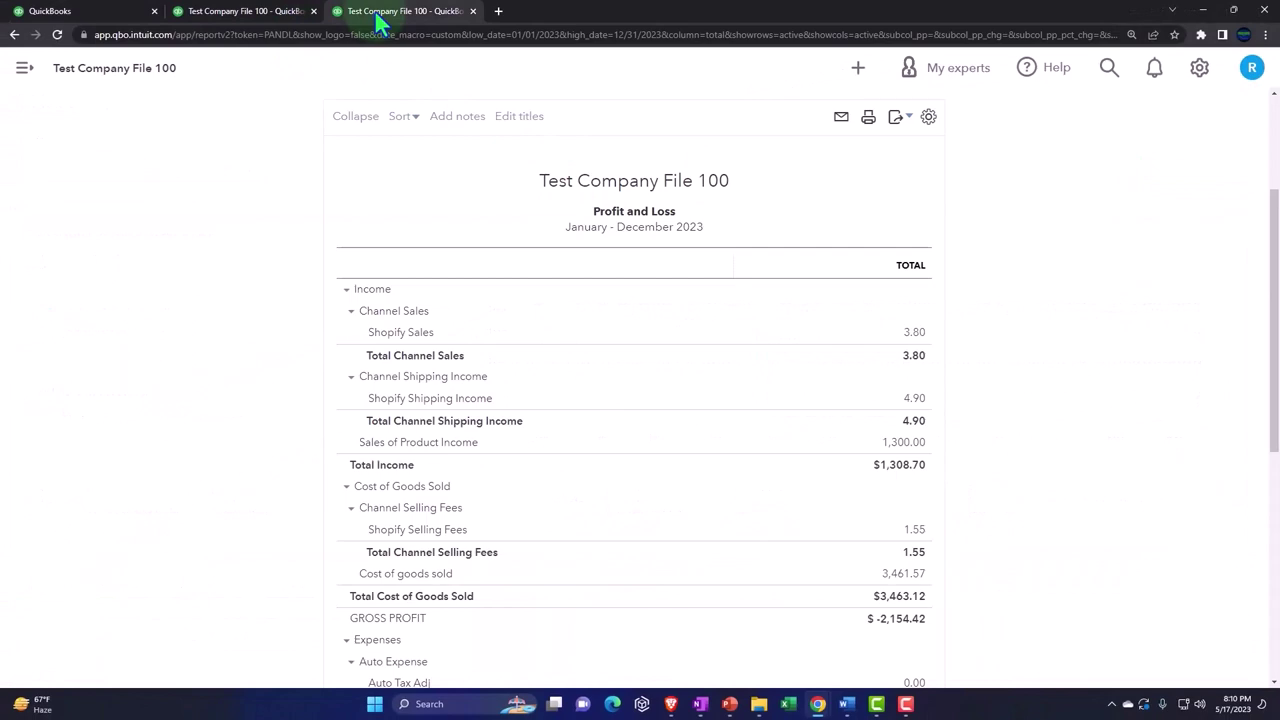
pyautogui.hotkey('ctrl', '+')
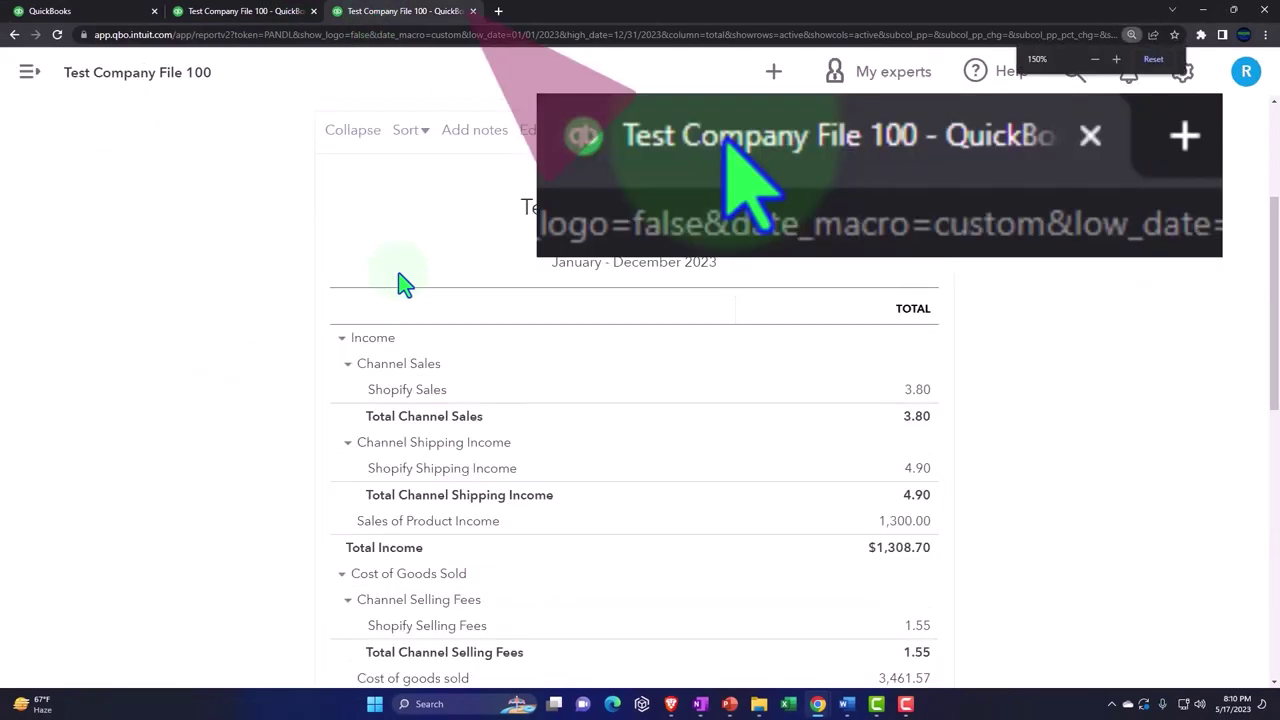
pyautogui.scroll(3, 404, 285)
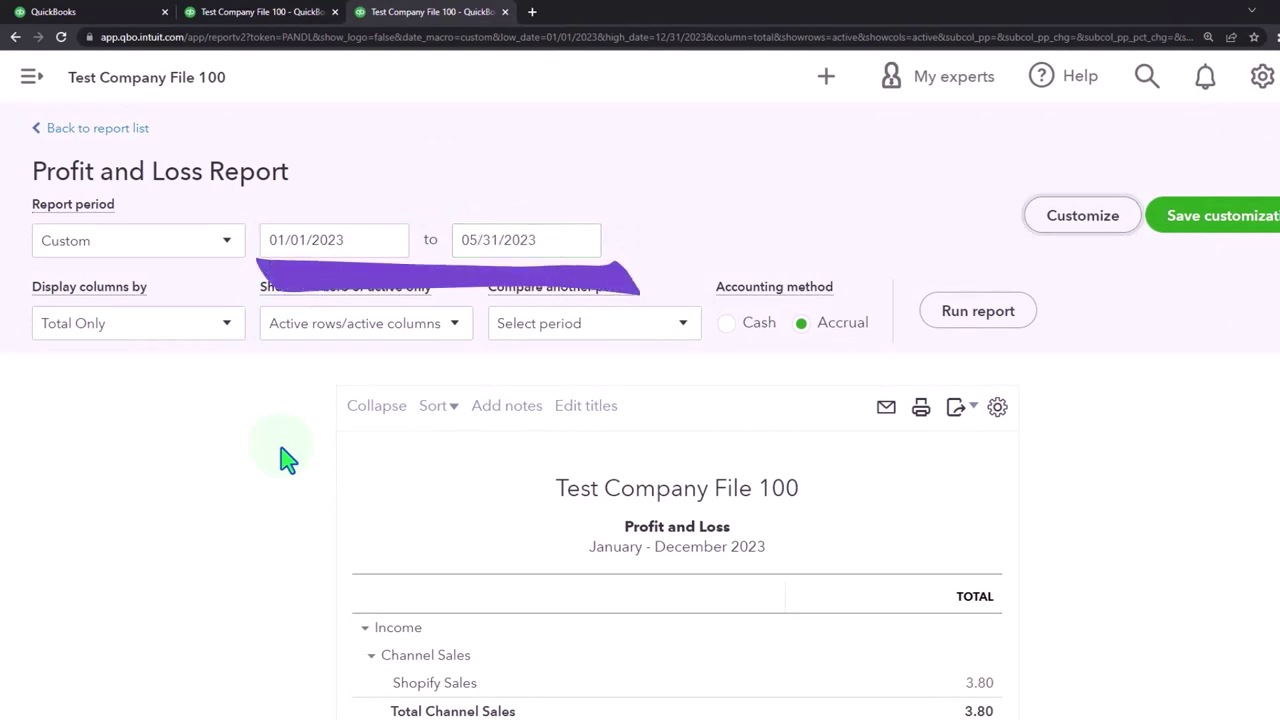
pyautogui.click(229, 326)
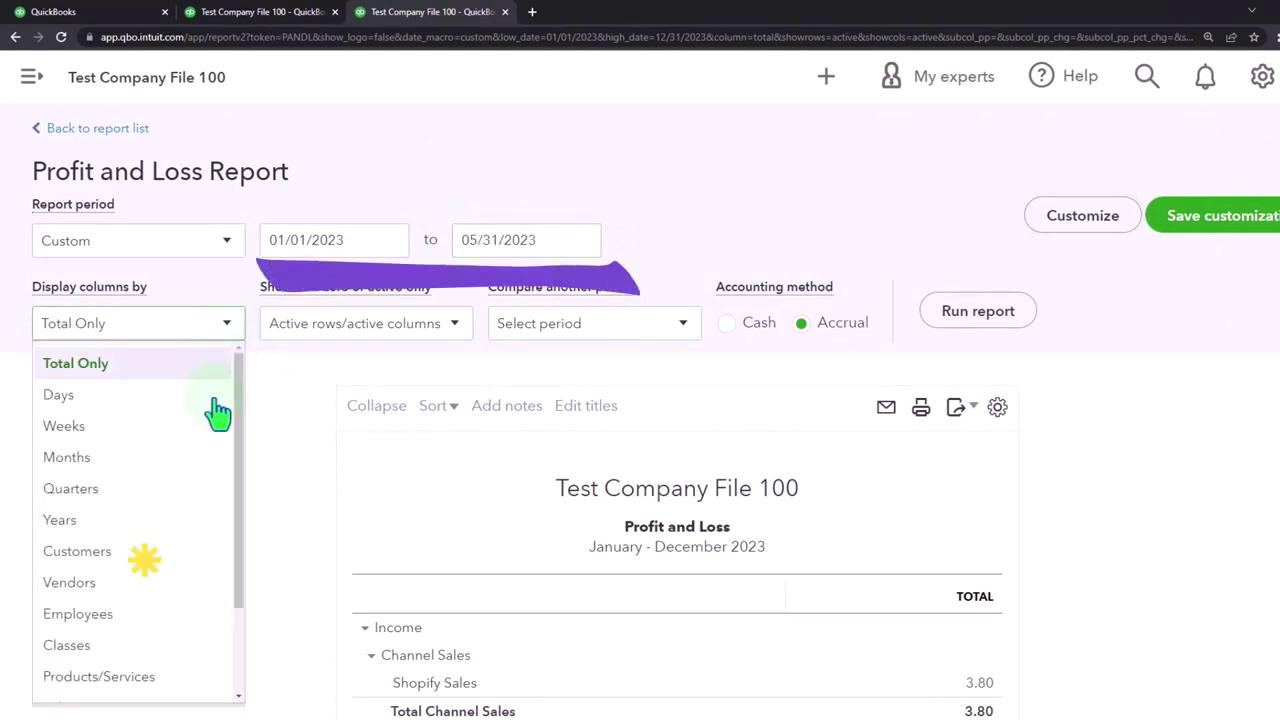
pyautogui.click(143, 648)
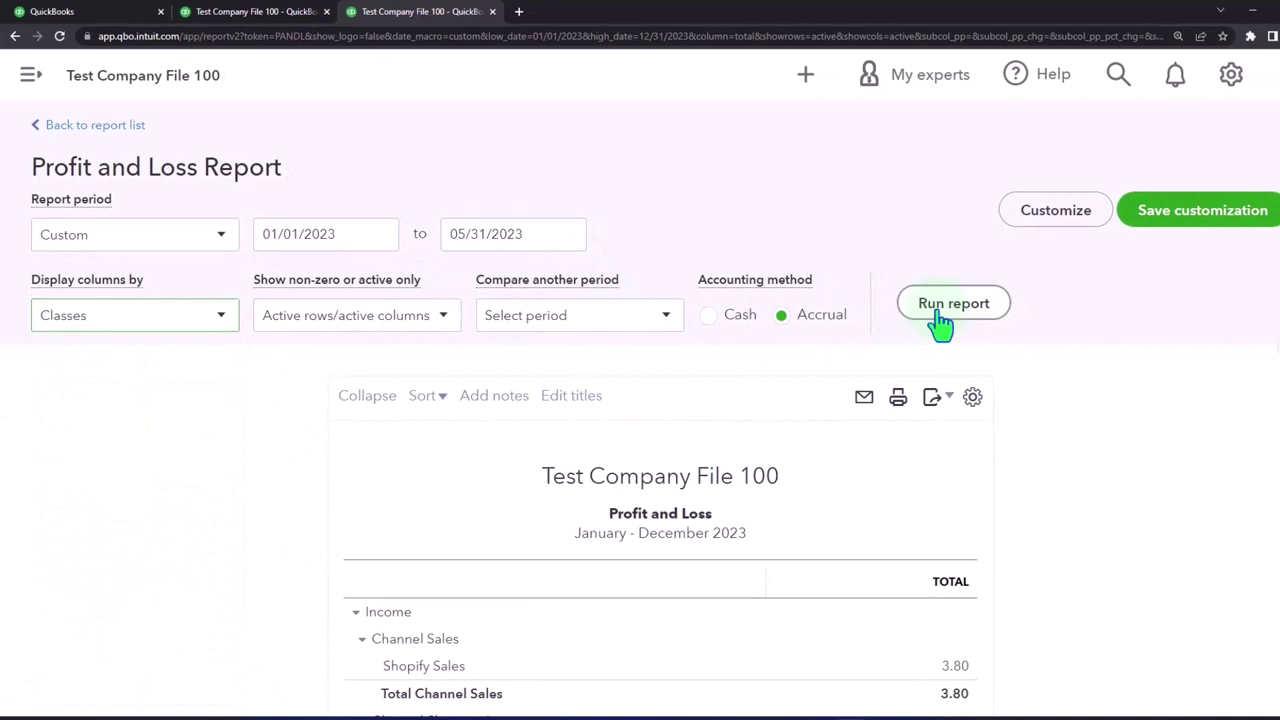
pyautogui.click(945, 304)
pyautogui.scroll(-5, 994, 389)
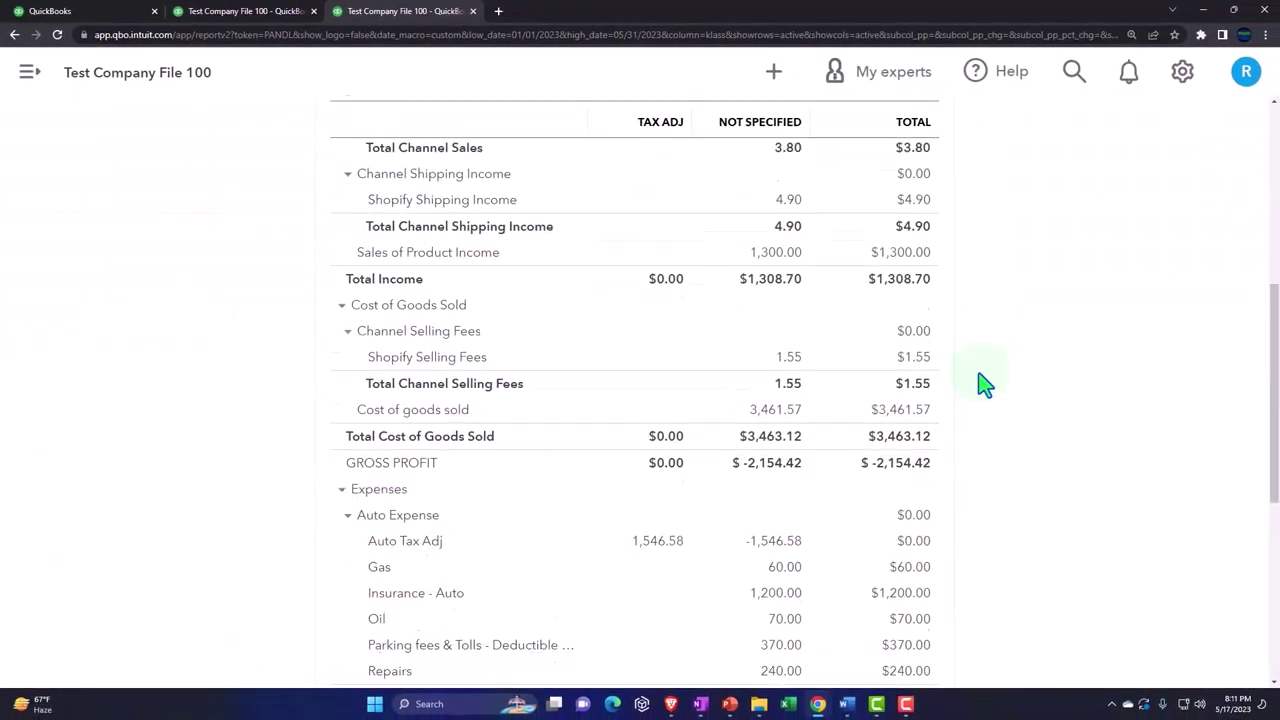
pyautogui.scroll(-3, 982, 383)
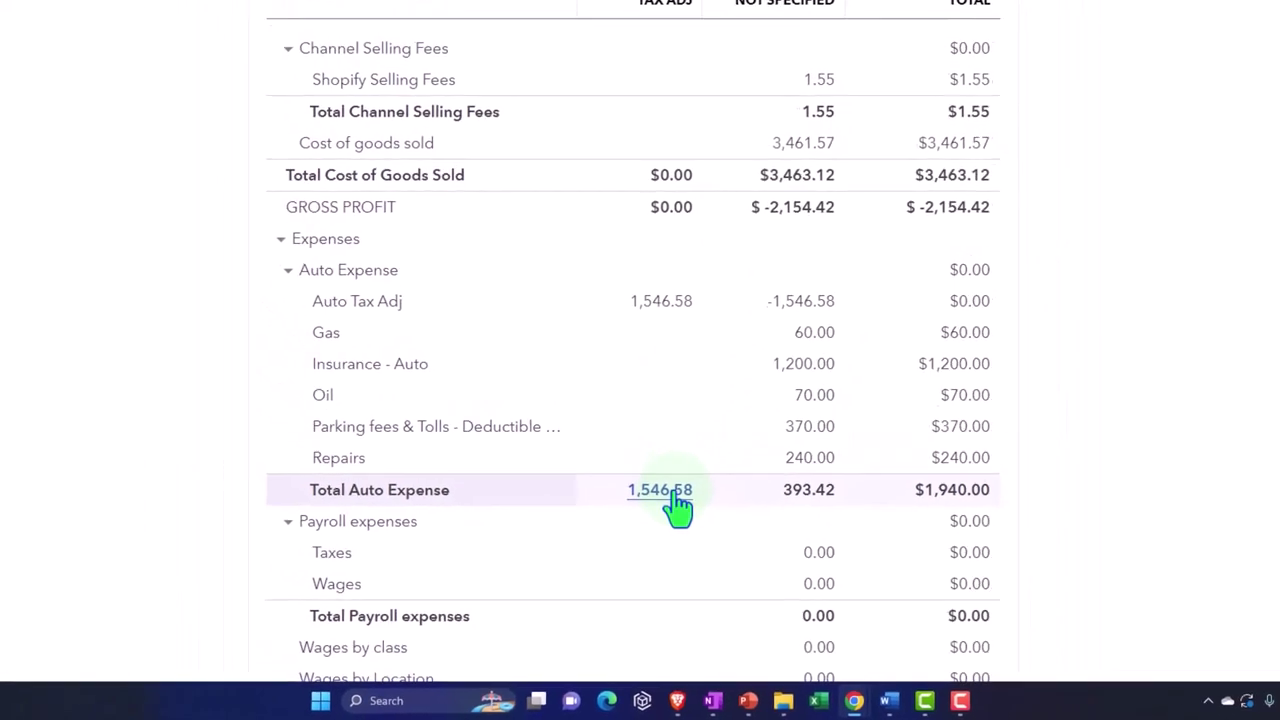
# Step: Return to the Mileage tab, zoom the browser out, and check the empty Unreviewed trips list
pyautogui.click(112, 20)
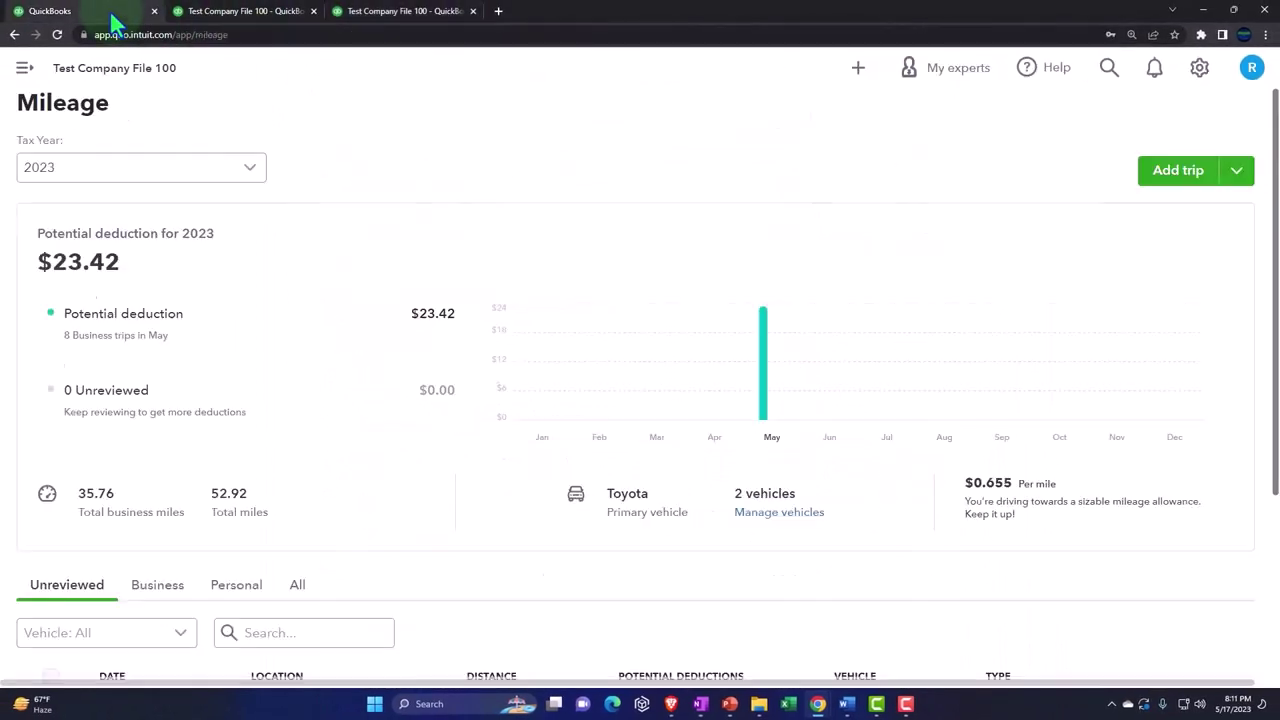
pyautogui.hotkey('ctrl', '-')
pyautogui.hotkey('ctrl', '-')
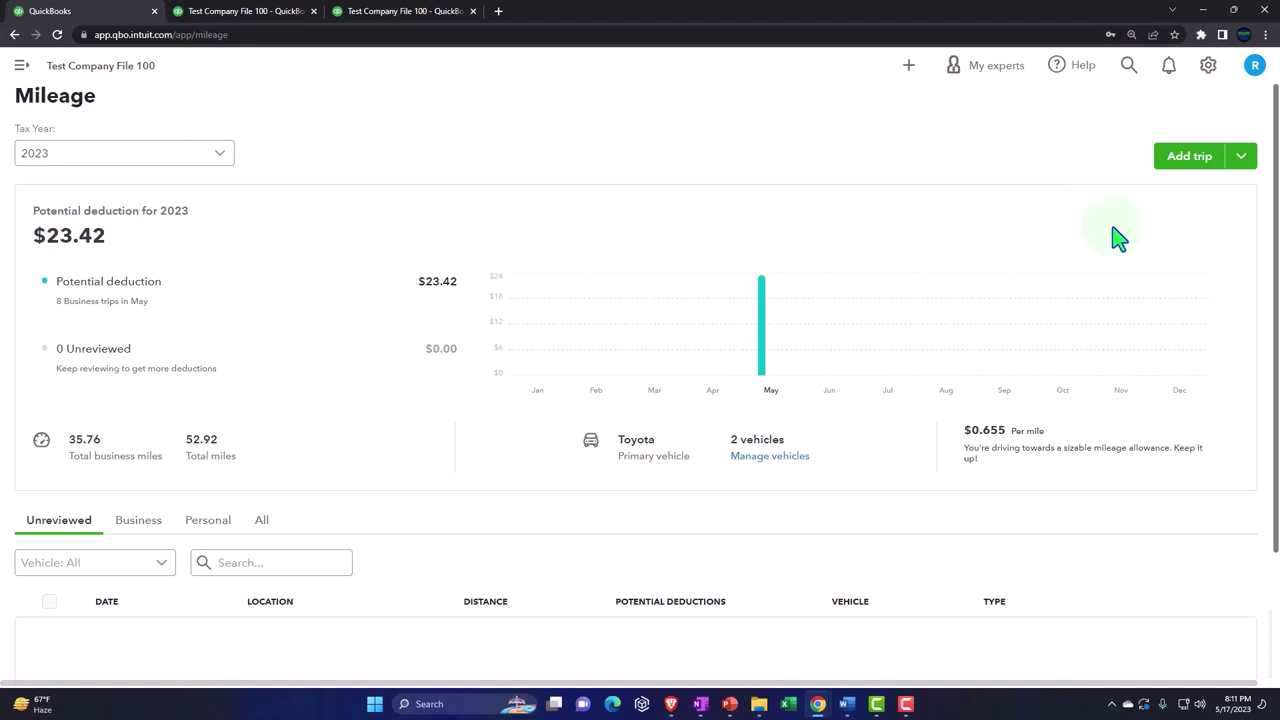
pyautogui.scroll(-2, 597, 423)
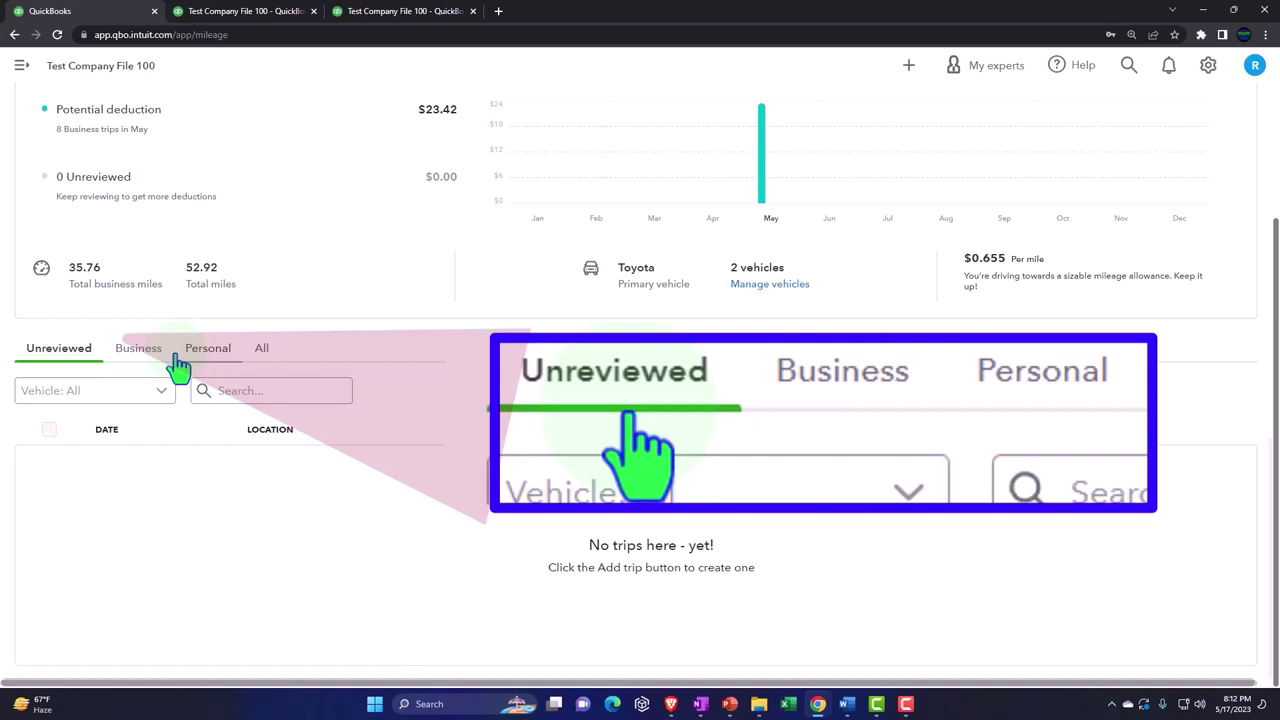
pyautogui.scroll(2, 873, 433)
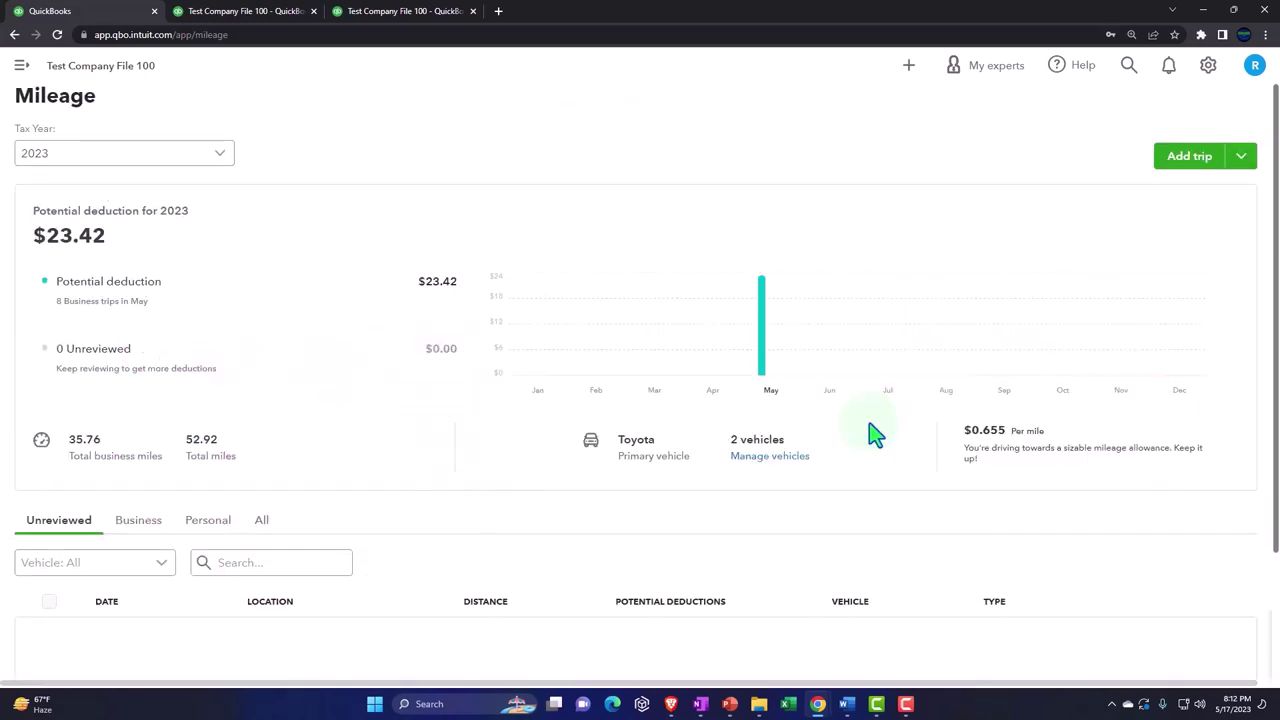
# Step: Start a new trip dated 06/01/23 from Office to Client 1
pyautogui.click(1240, 158)
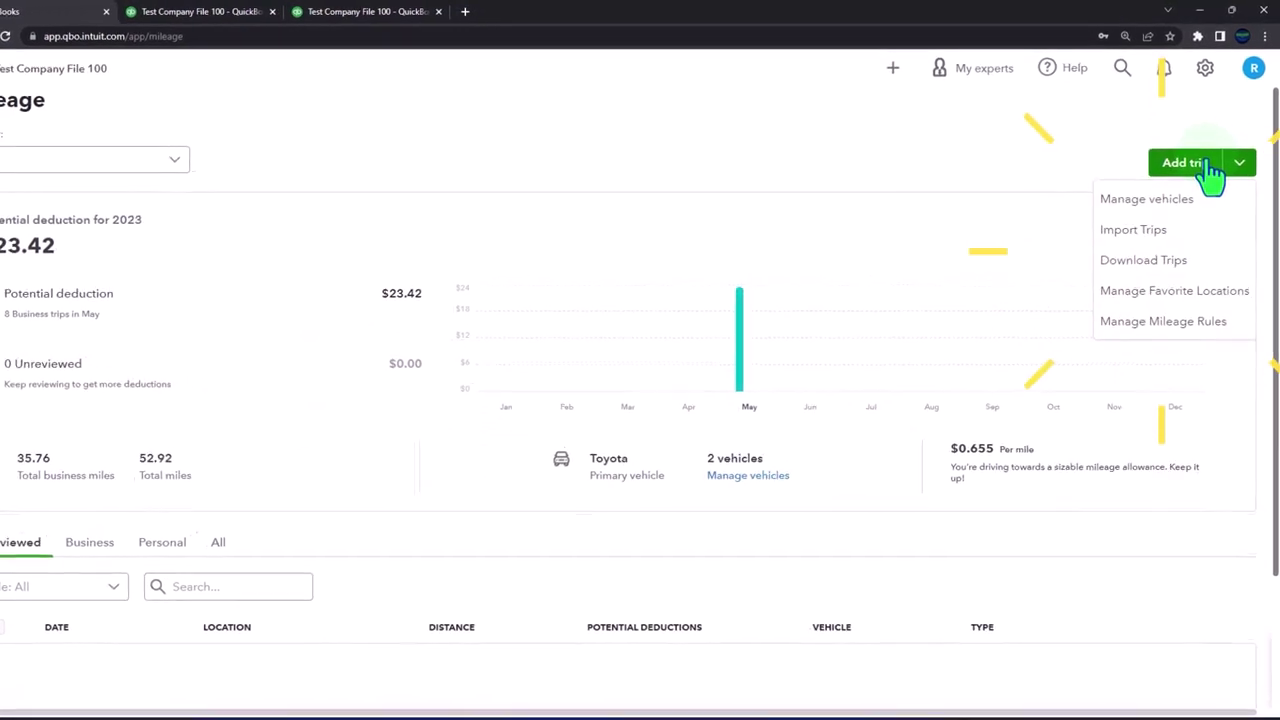
pyautogui.click(1190, 158)
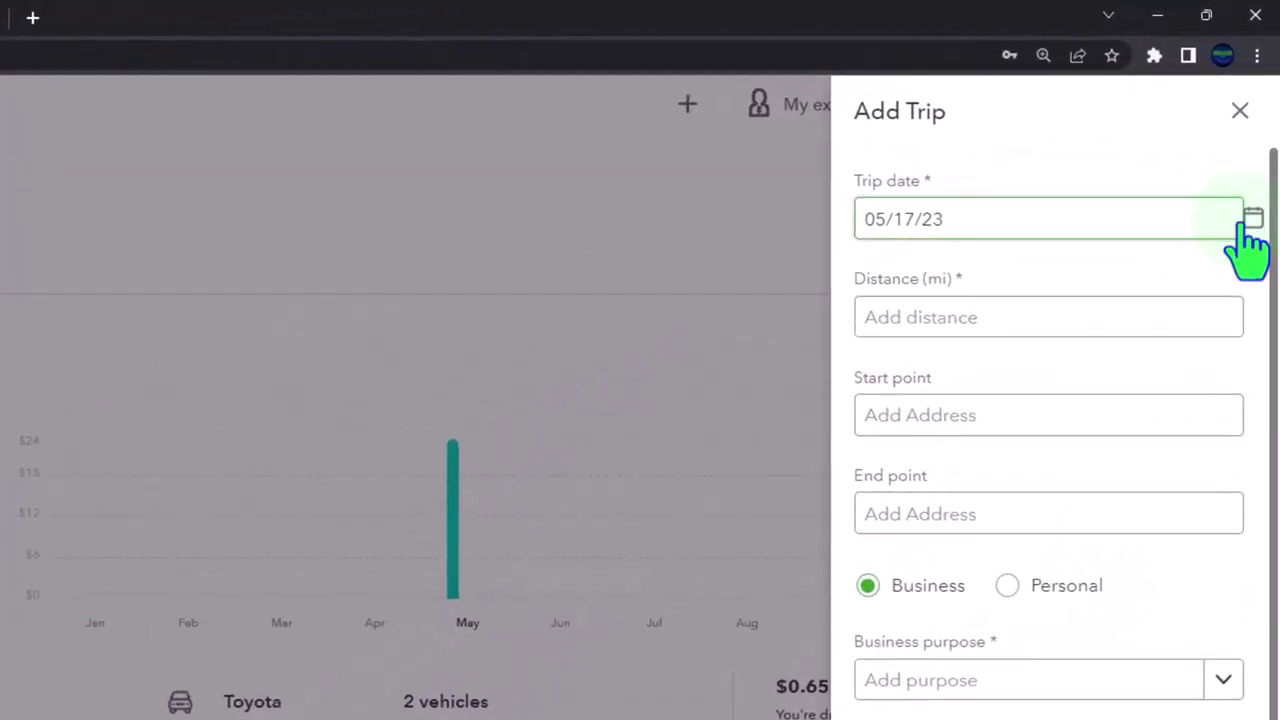
pyautogui.click(1256, 191)
pyautogui.click(1113, 287)
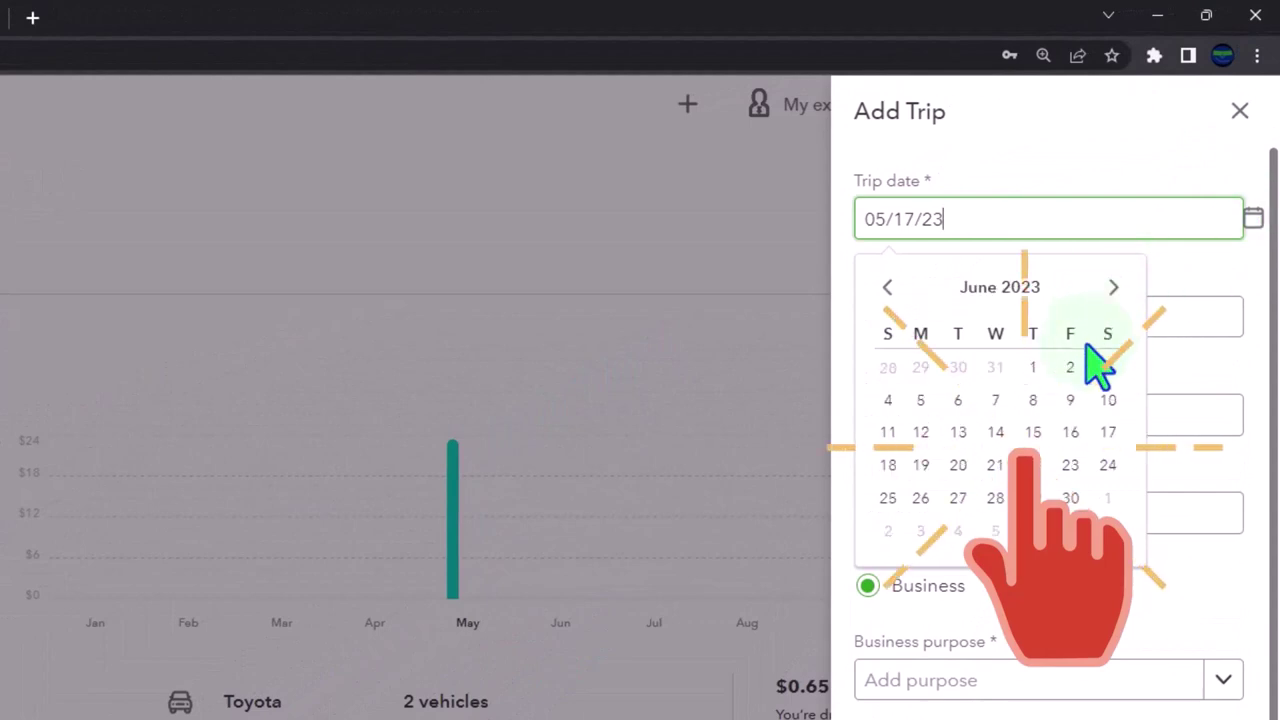
pyautogui.click(1034, 367)
pyautogui.click(957, 413)
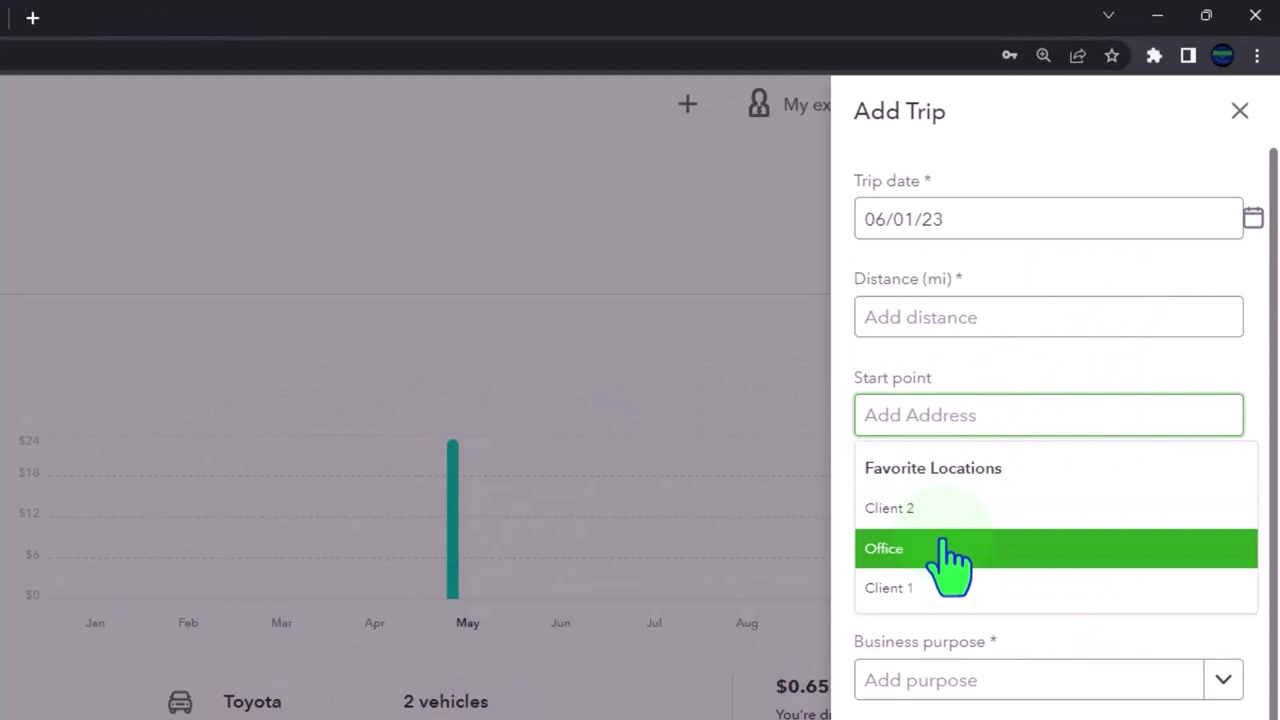
pyautogui.click(950, 550)
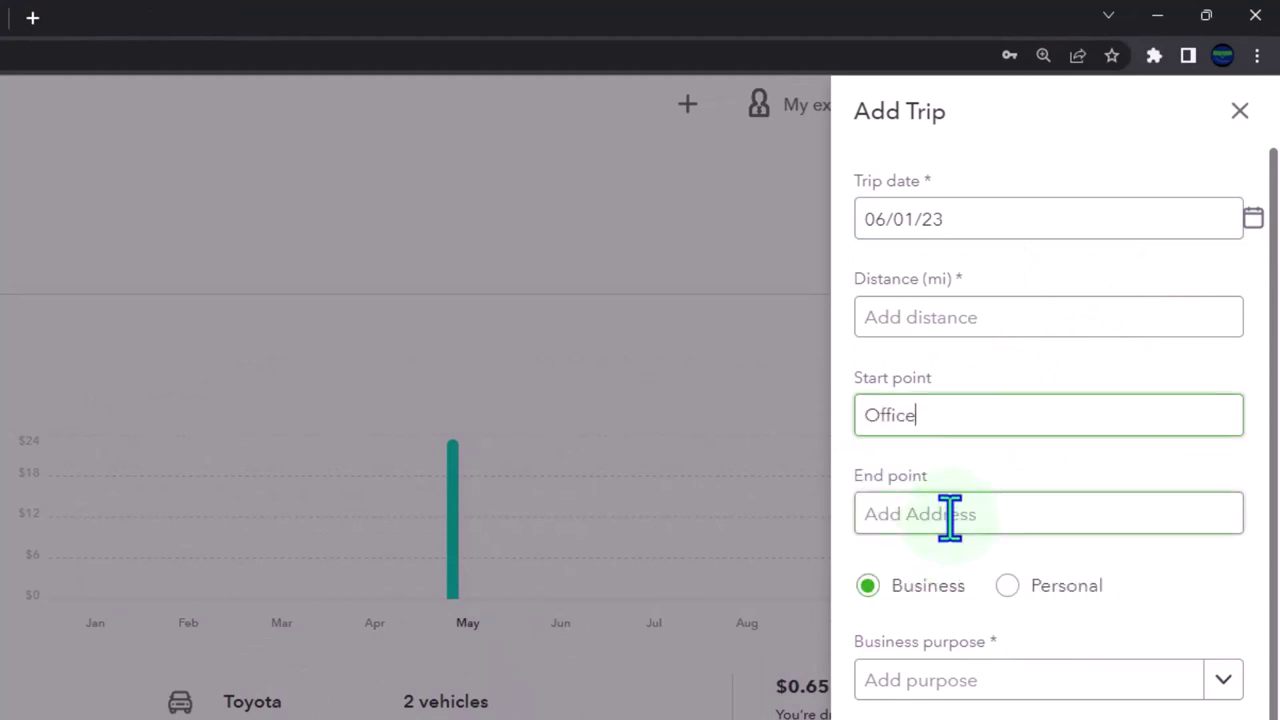
pyautogui.click(950, 514)
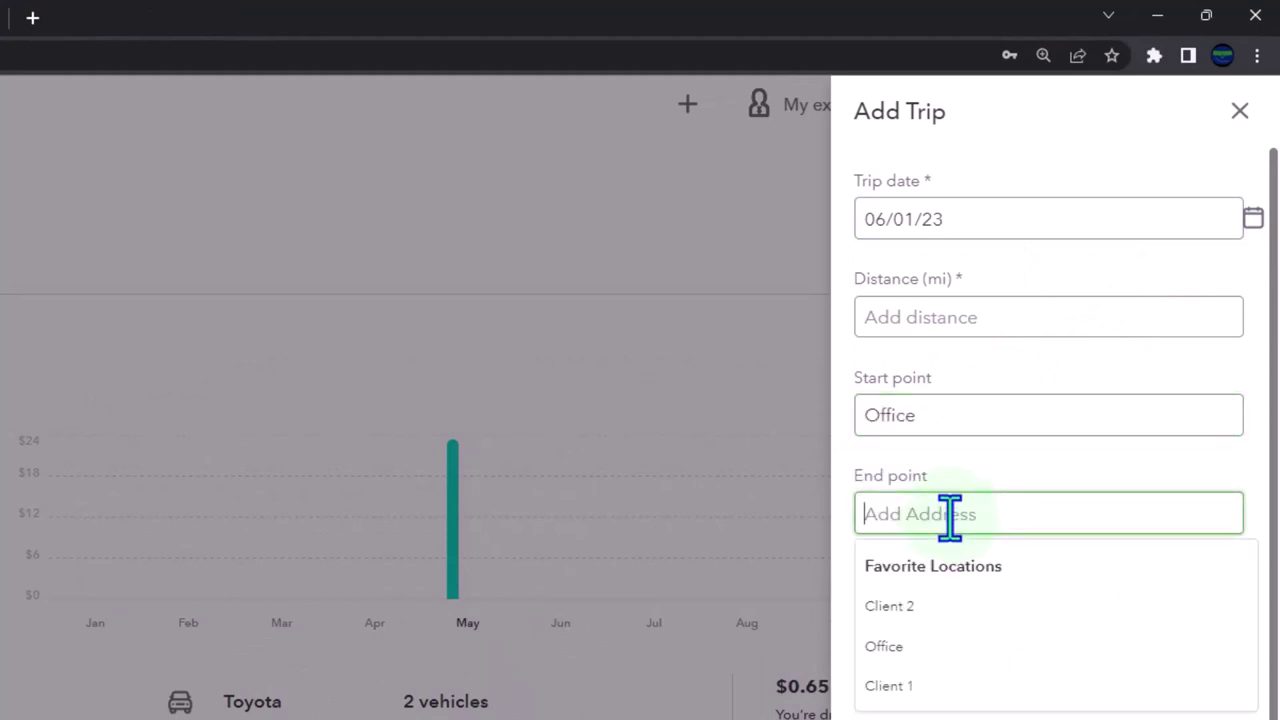
pyautogui.click(951, 692)
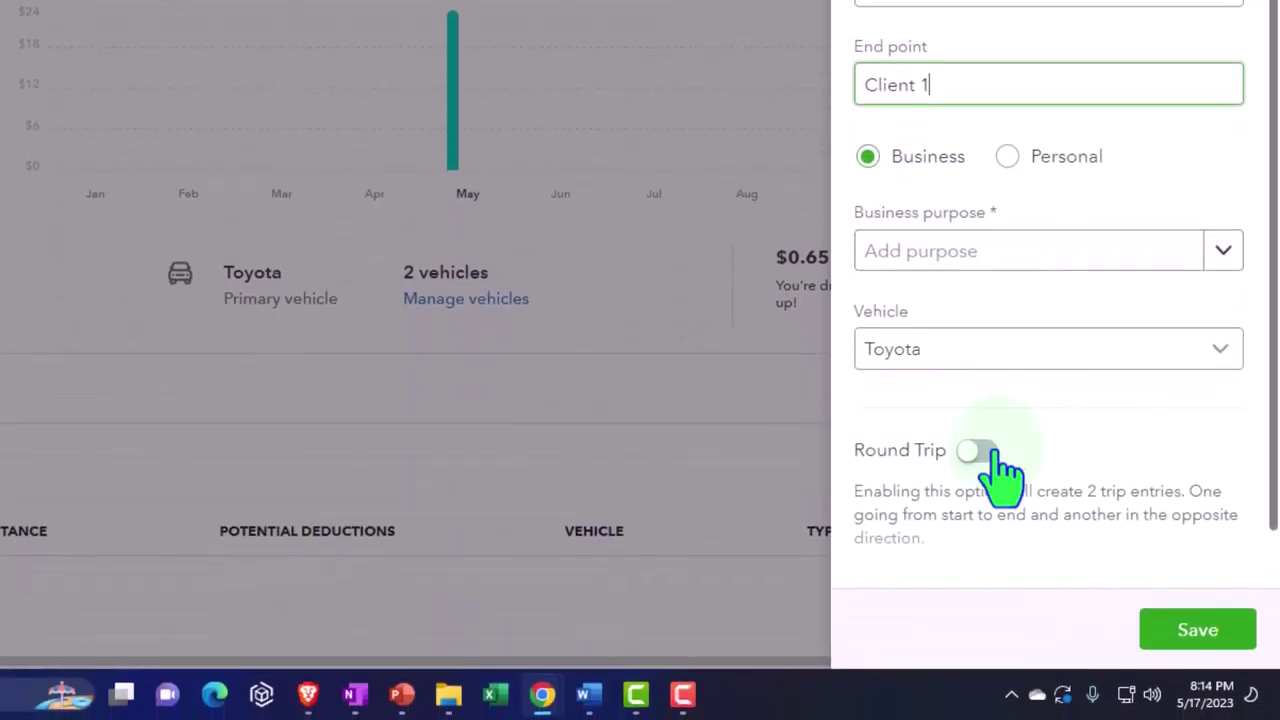
# Step: Make it a round trip with purpose Meeting with client and save it
pyautogui.click(980, 451)
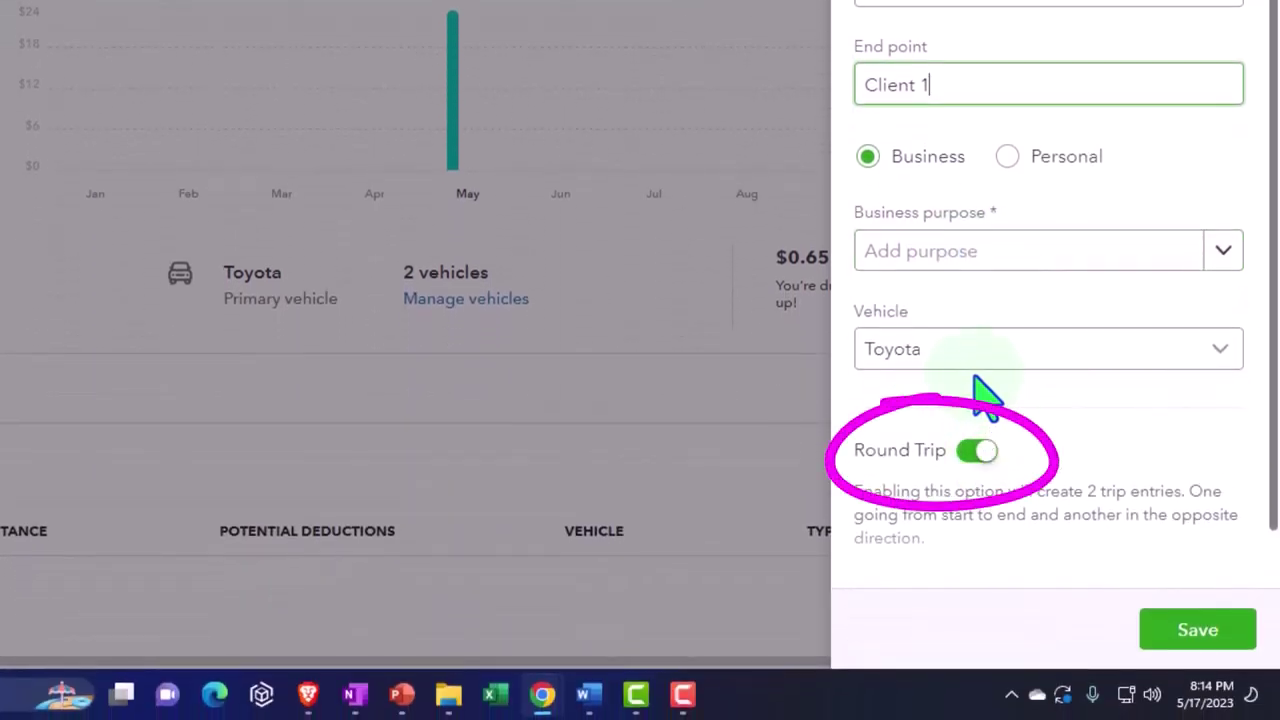
pyautogui.click(1220, 256)
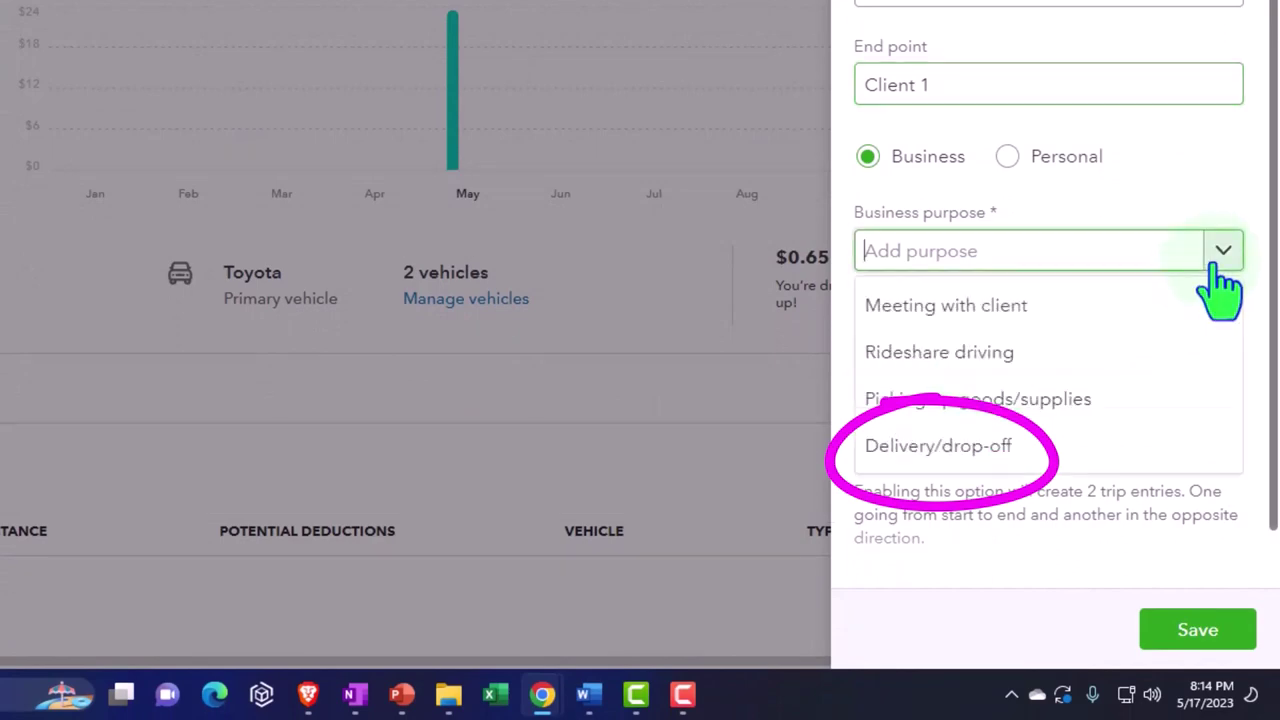
pyautogui.click(1153, 328)
pyautogui.scroll(-1, 1155, 325)
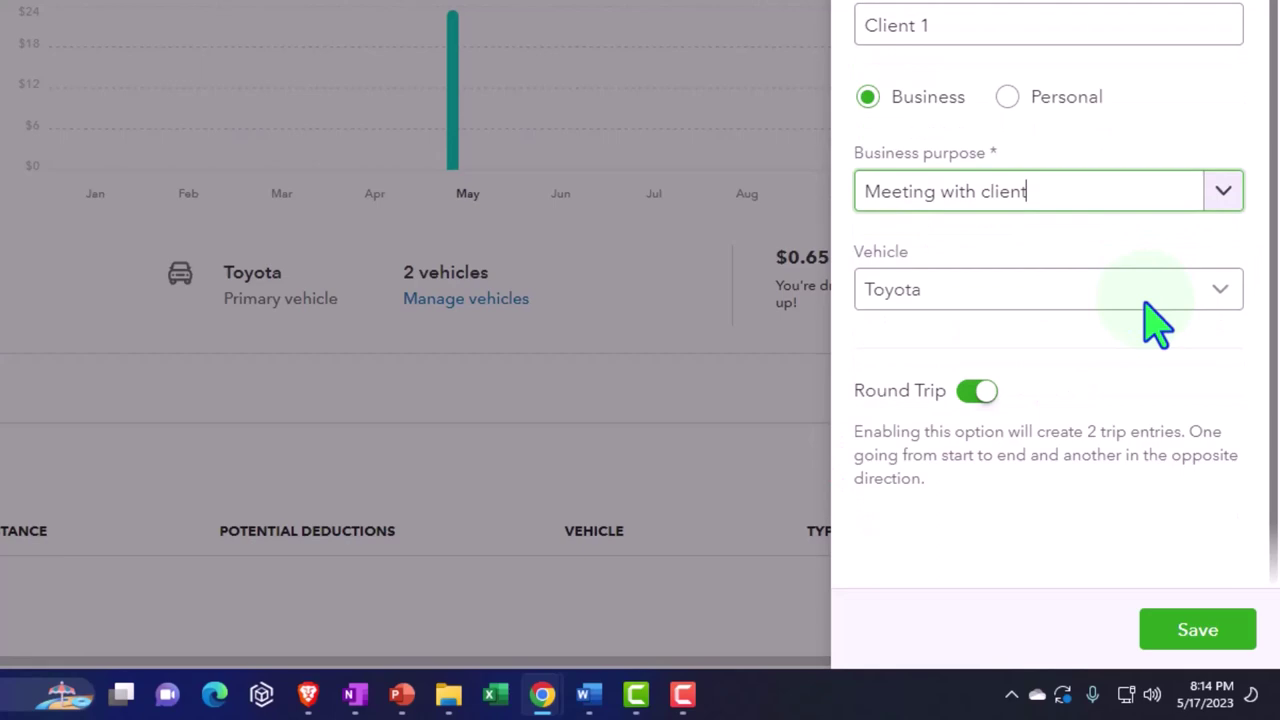
pyautogui.click(1222, 657)
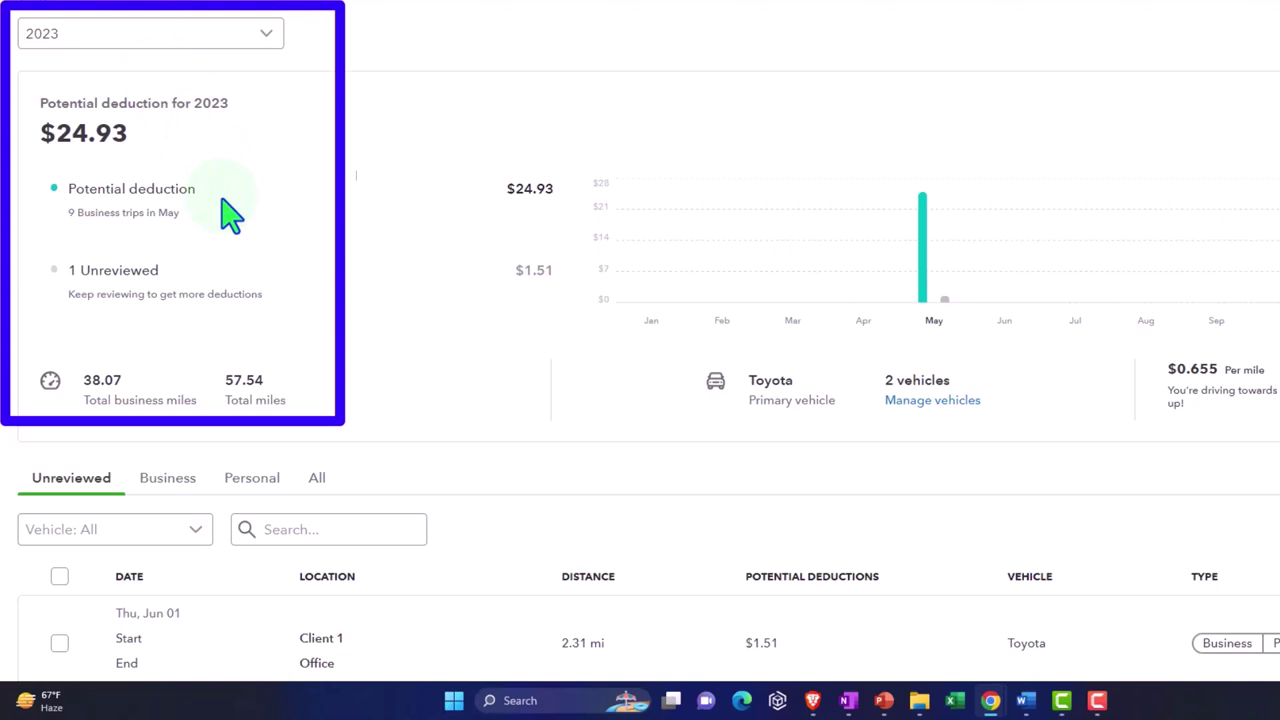
# Step: Mark the unreviewed June 1 return trip as business for Meeting with client
pyautogui.scroll(-1, 231, 215)
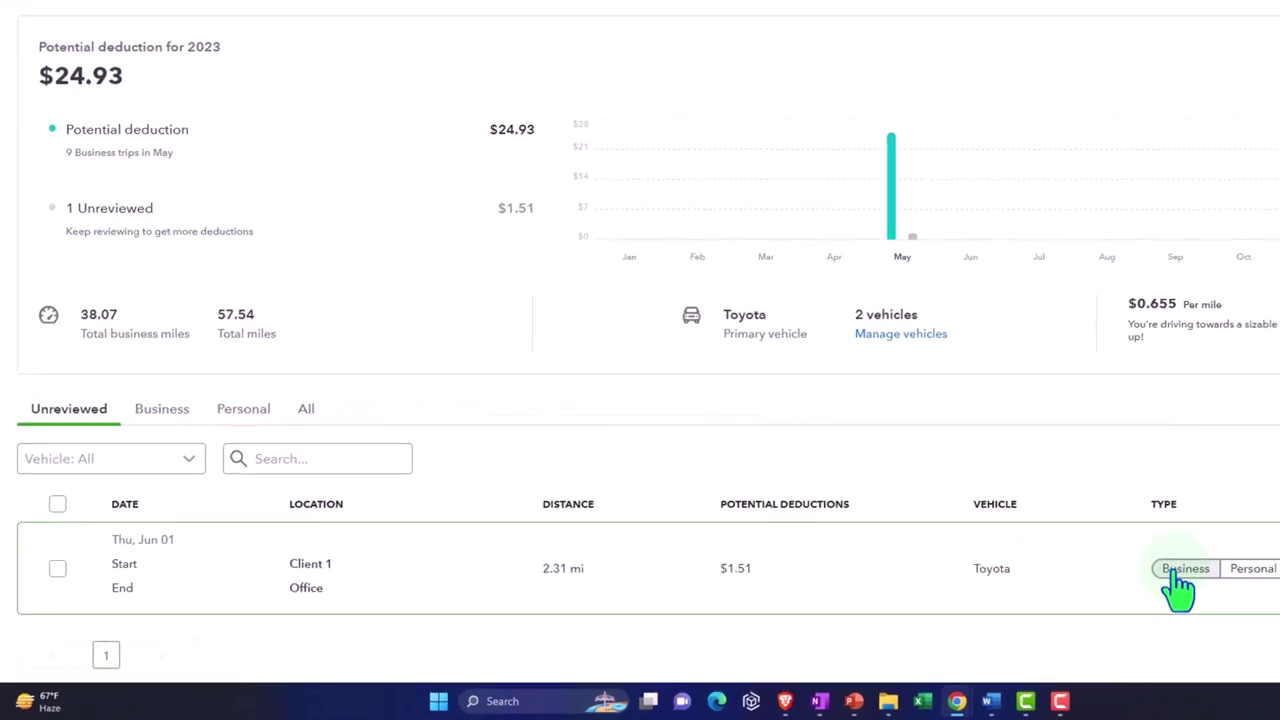
pyautogui.click(1178, 574)
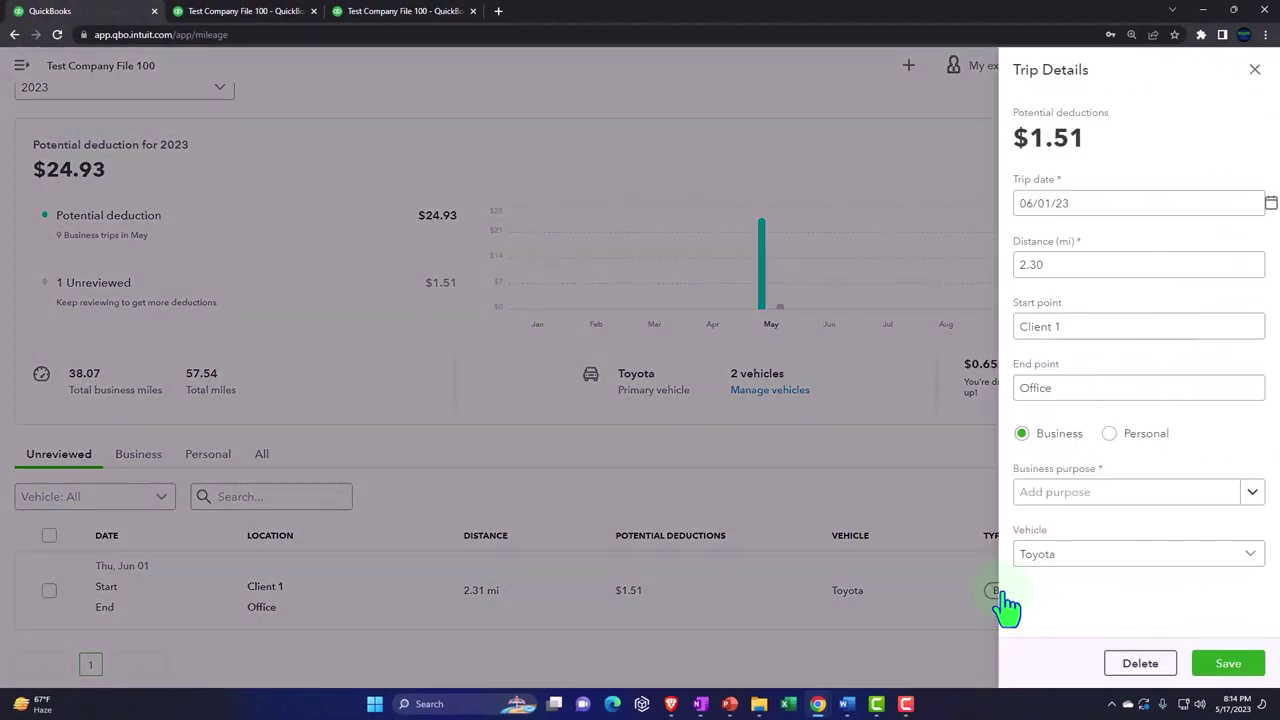
pyautogui.click(1251, 492)
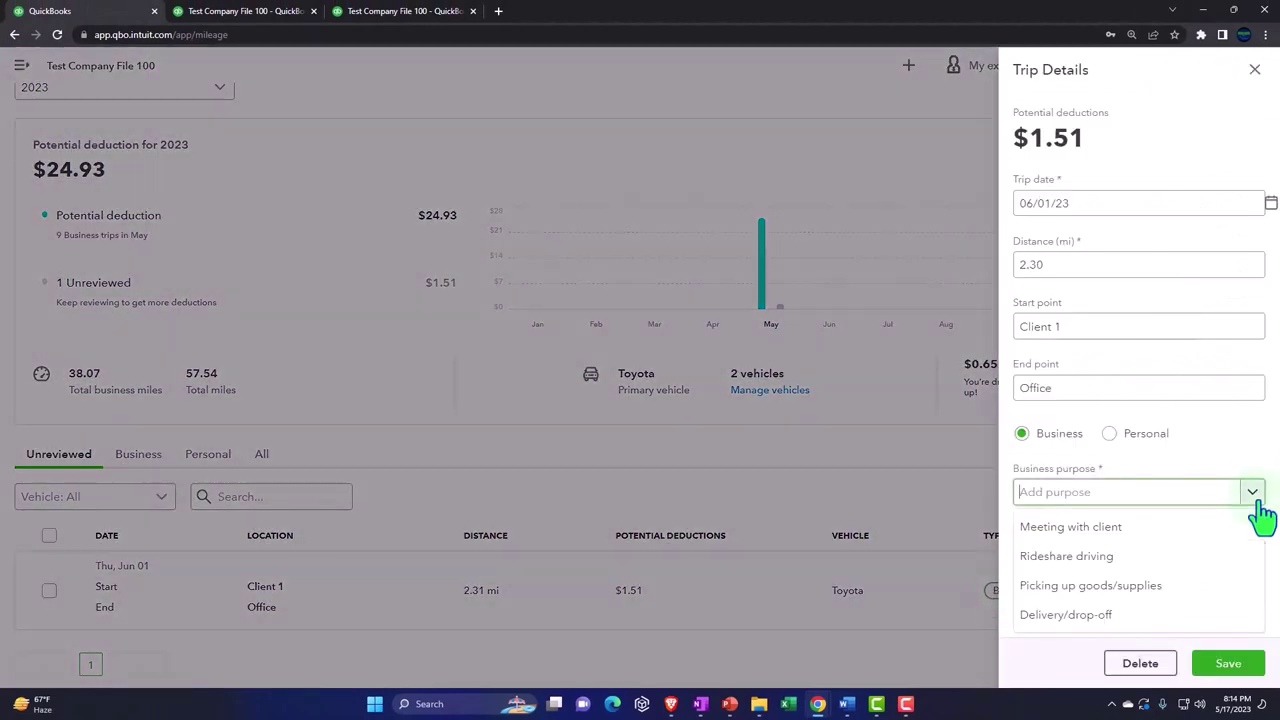
pyautogui.click(1210, 545)
pyautogui.click(1232, 660)
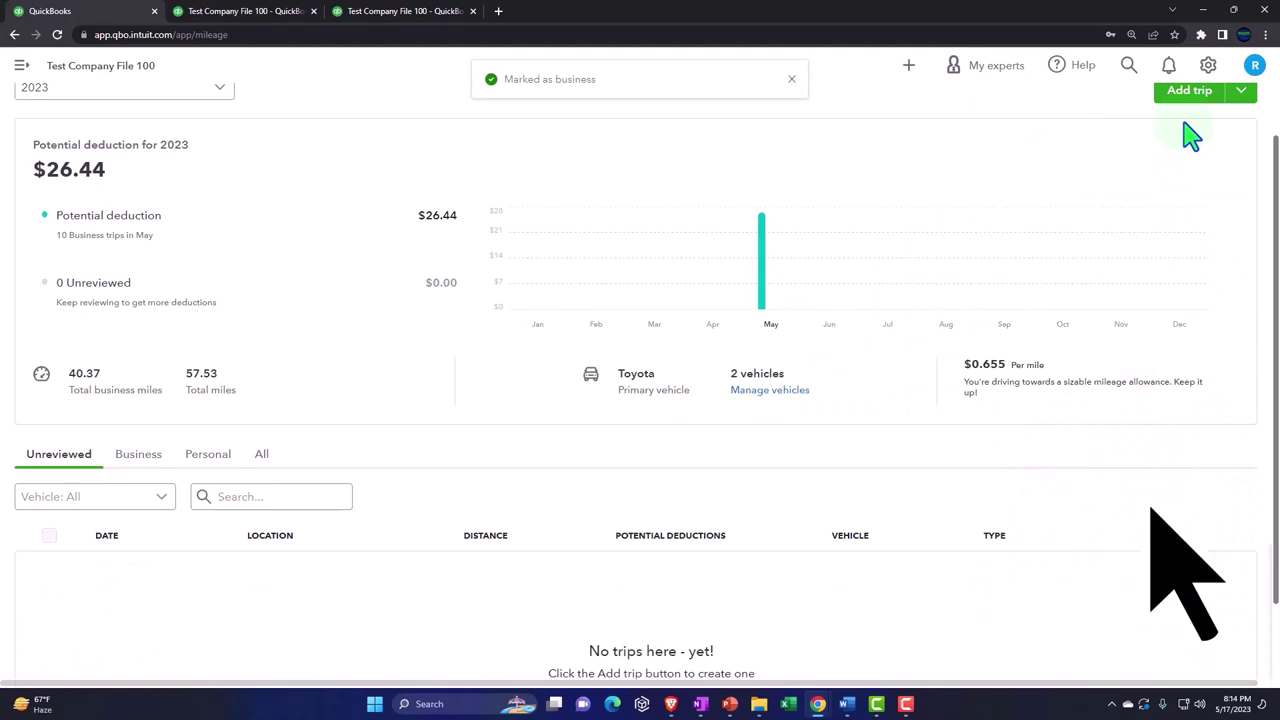
# Step: Start a new trip dated 06/03/23 from Office to Client 2
pyautogui.click(1186, 160)
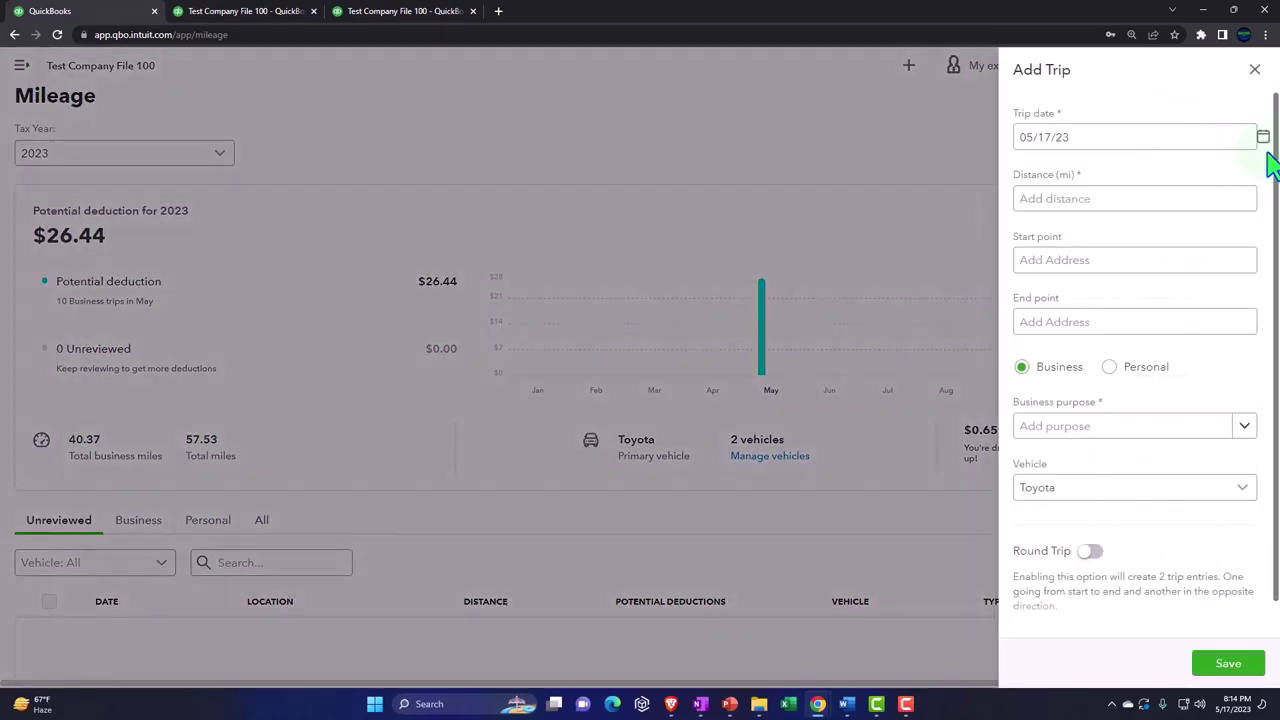
pyautogui.click(1263, 140)
pyautogui.click(1175, 179)
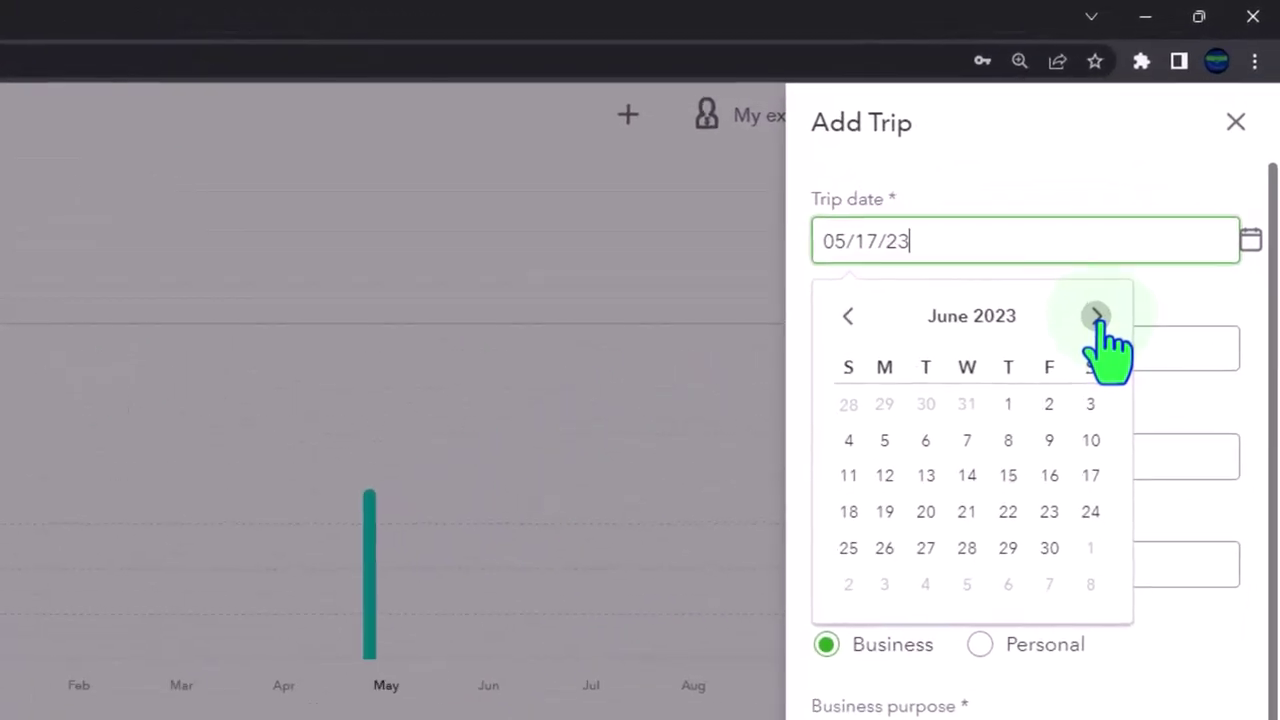
pyautogui.click(1090, 405)
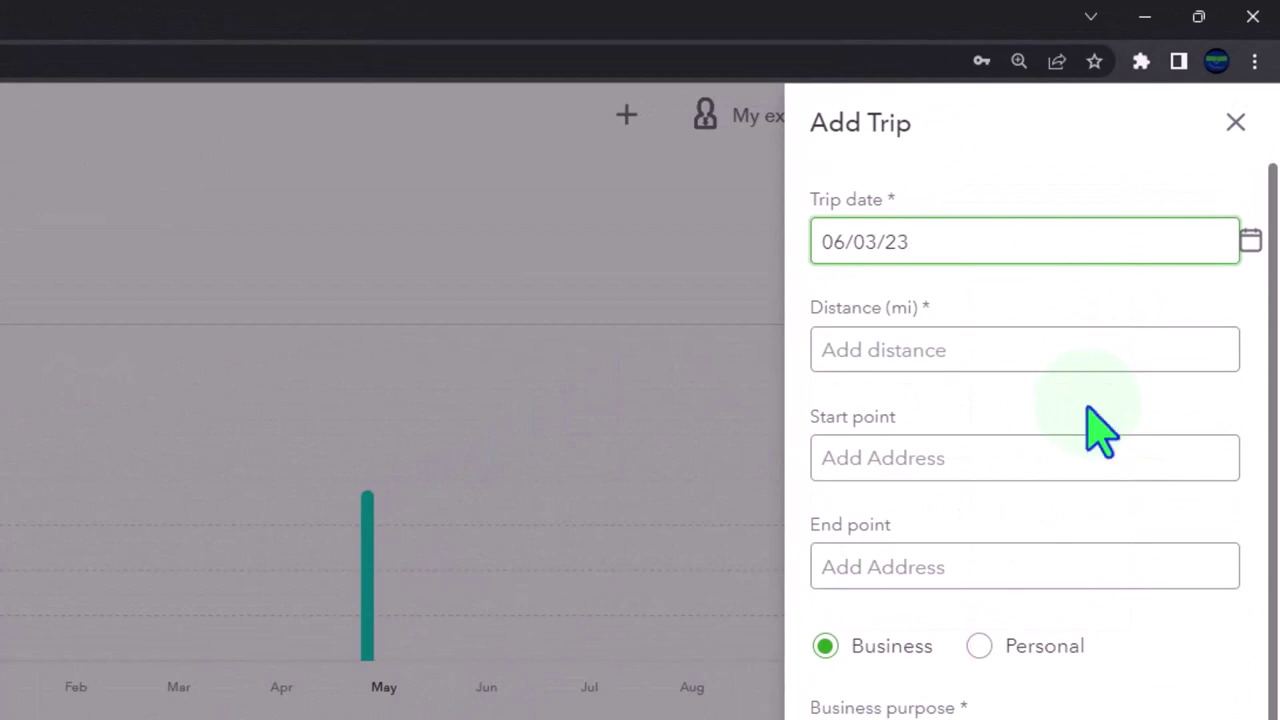
pyautogui.click(885, 463)
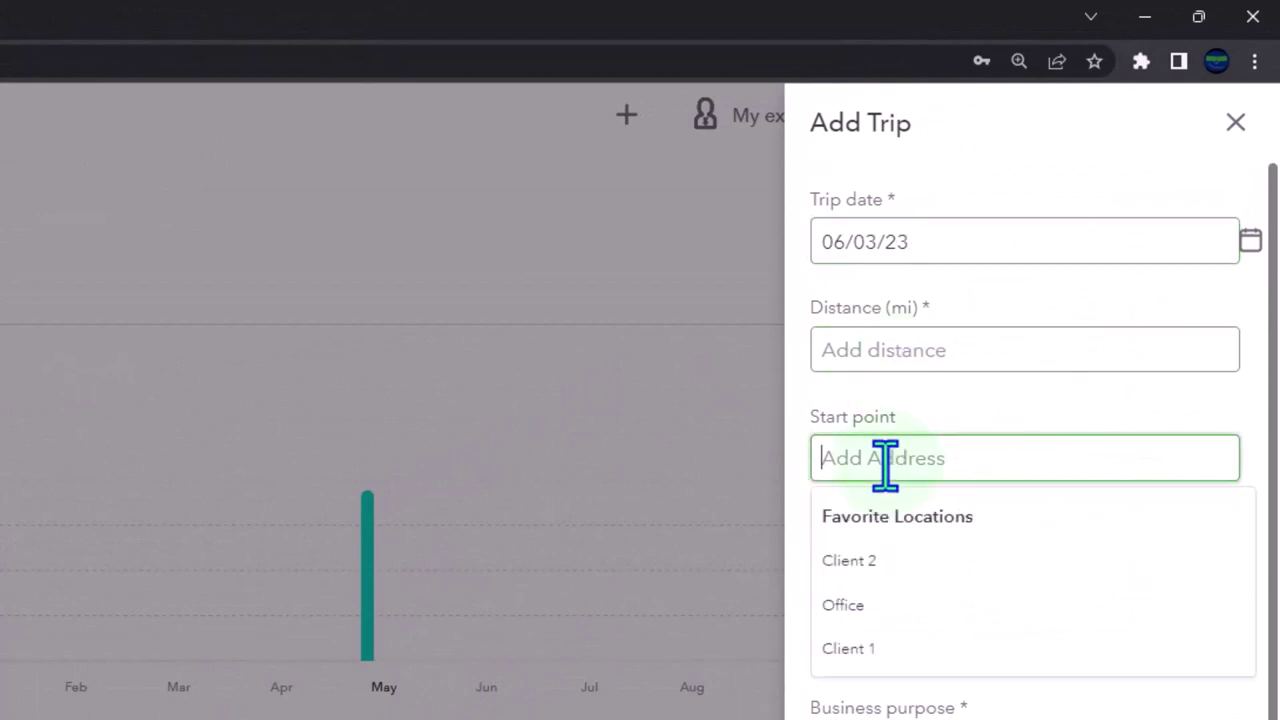
pyautogui.click(893, 605)
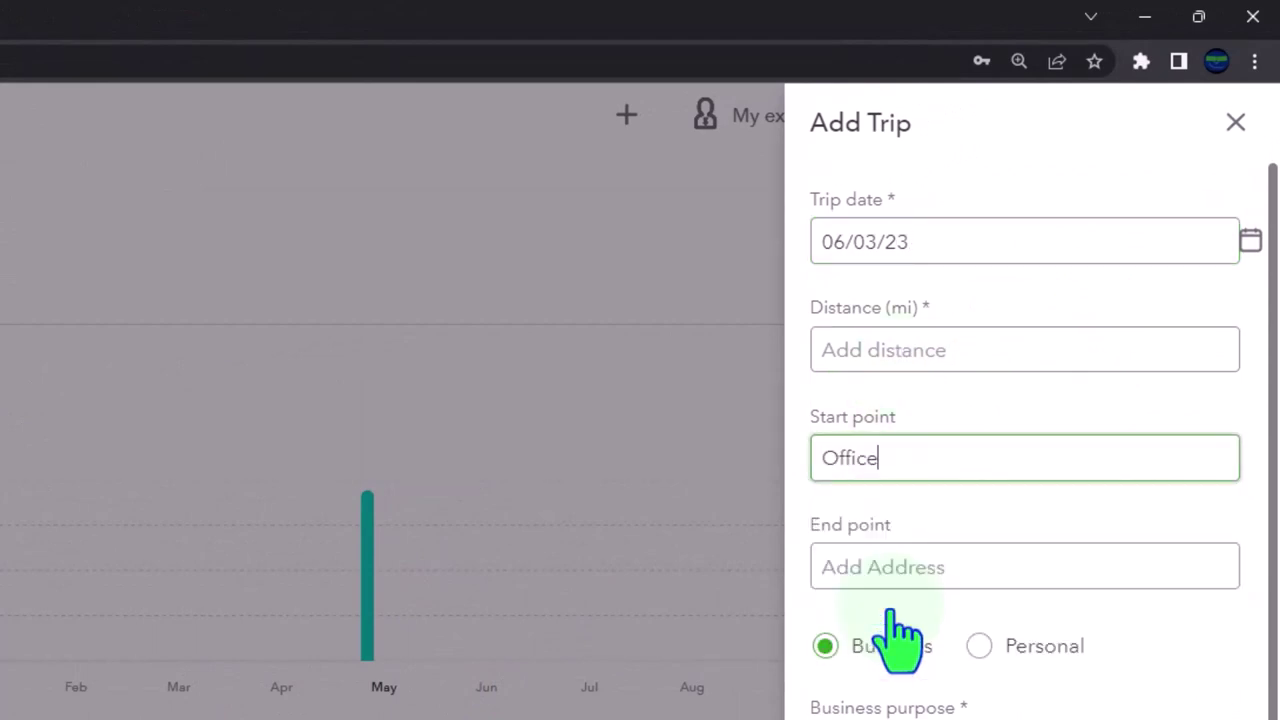
pyautogui.click(894, 575)
pyautogui.click(893, 670)
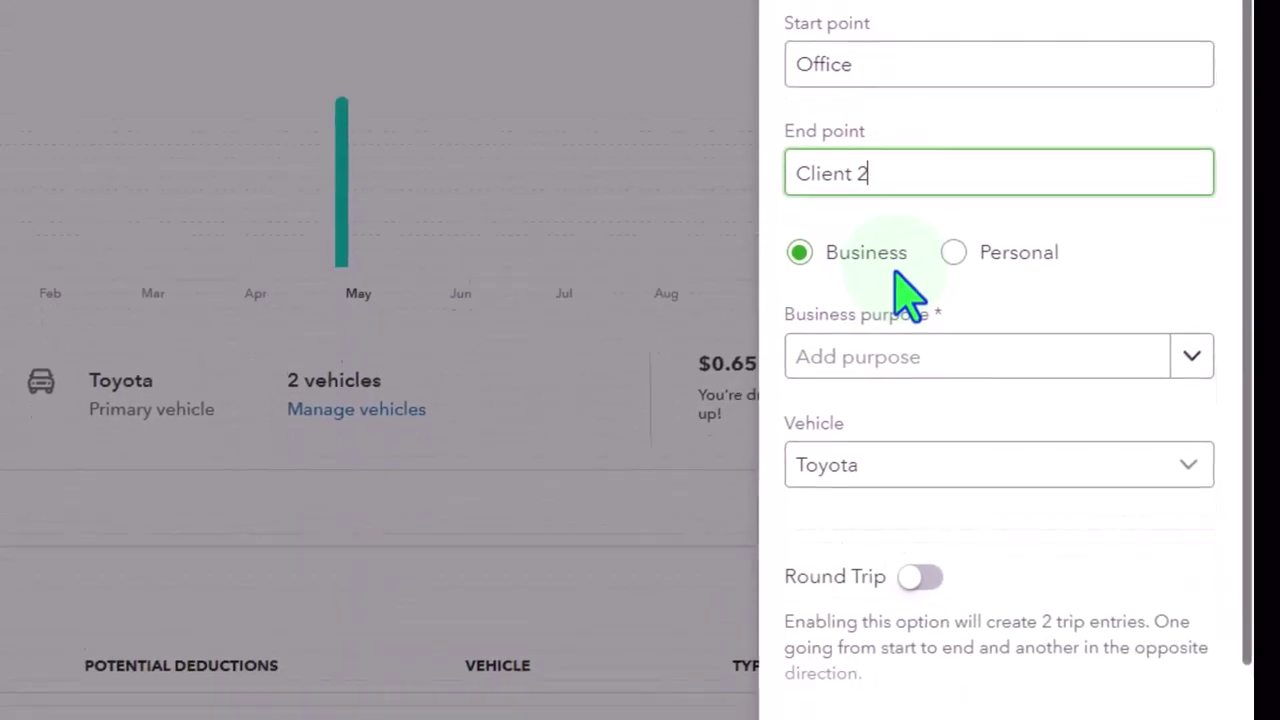
# Step: Make it a round trip with purpose Meeting with client and save it
pyautogui.scroll(-1, 905, 292)
pyautogui.click(920, 511)
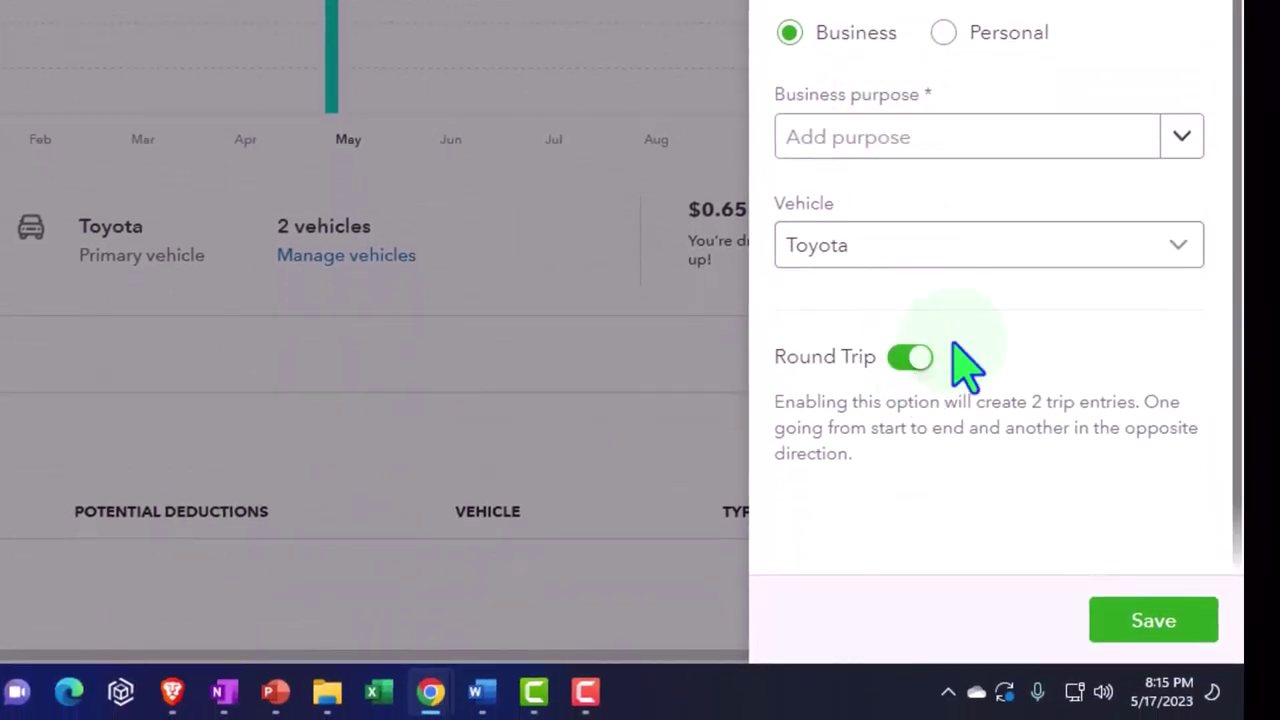
pyautogui.click(1178, 140)
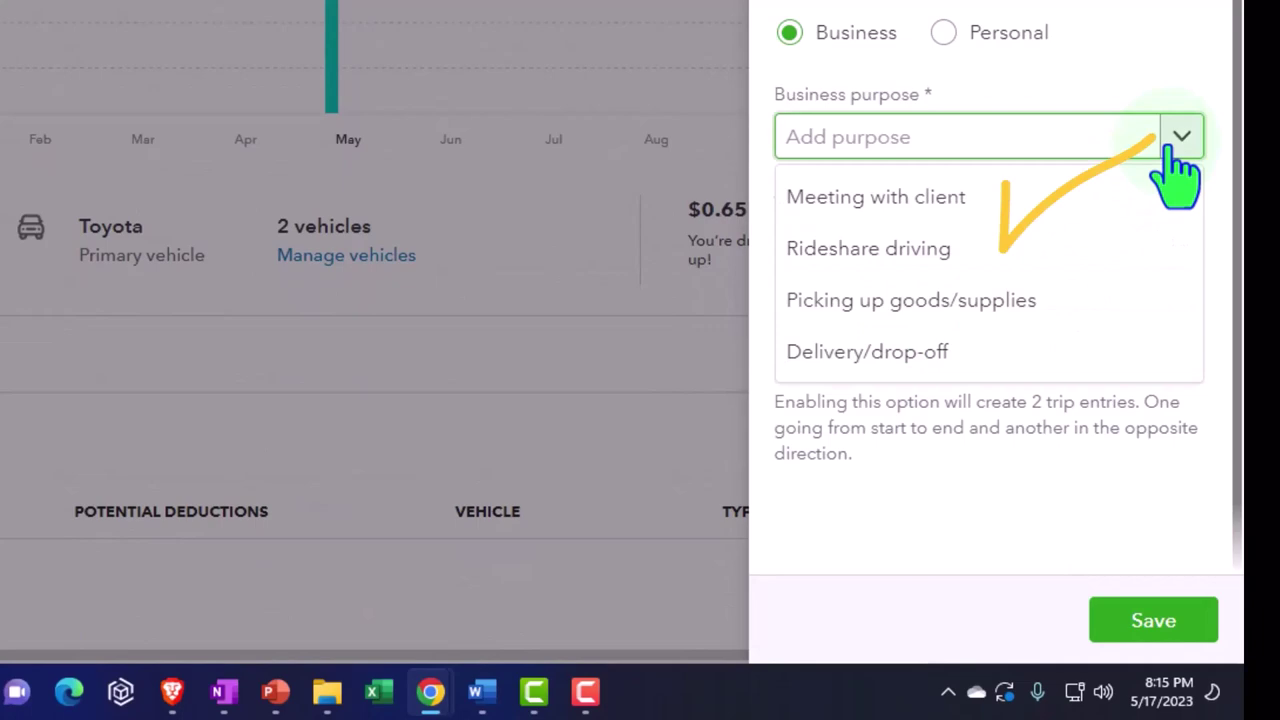
pyautogui.click(1109, 205)
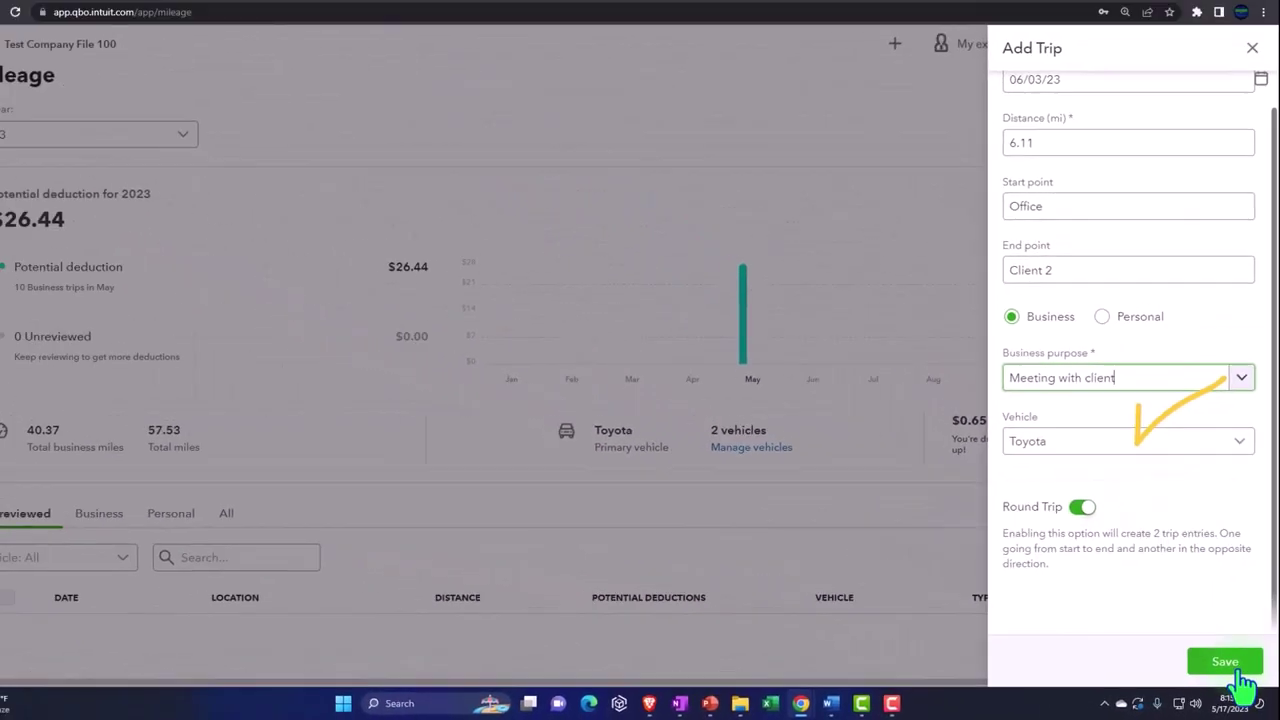
pyautogui.click(1240, 672)
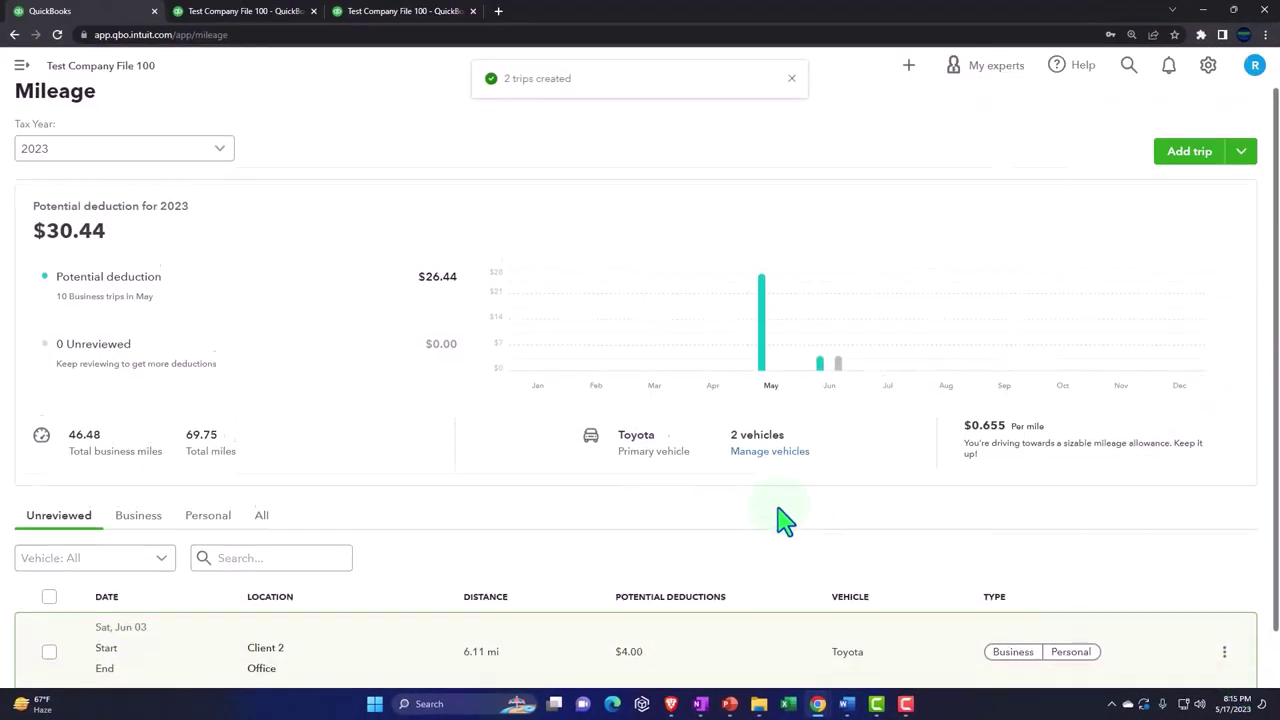
# Step: Mark the June 3 return trip as business for Meeting with client and save it
pyautogui.scroll(-1, 785, 520)
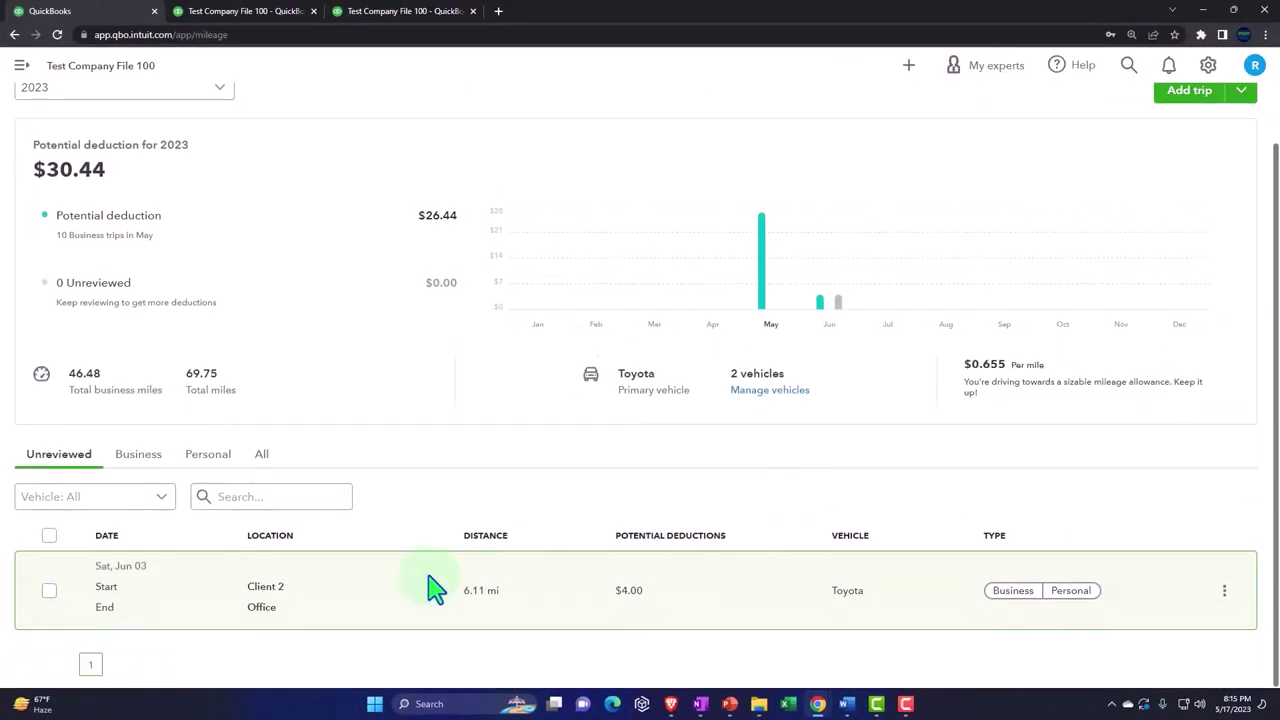
pyautogui.click(1000, 598)
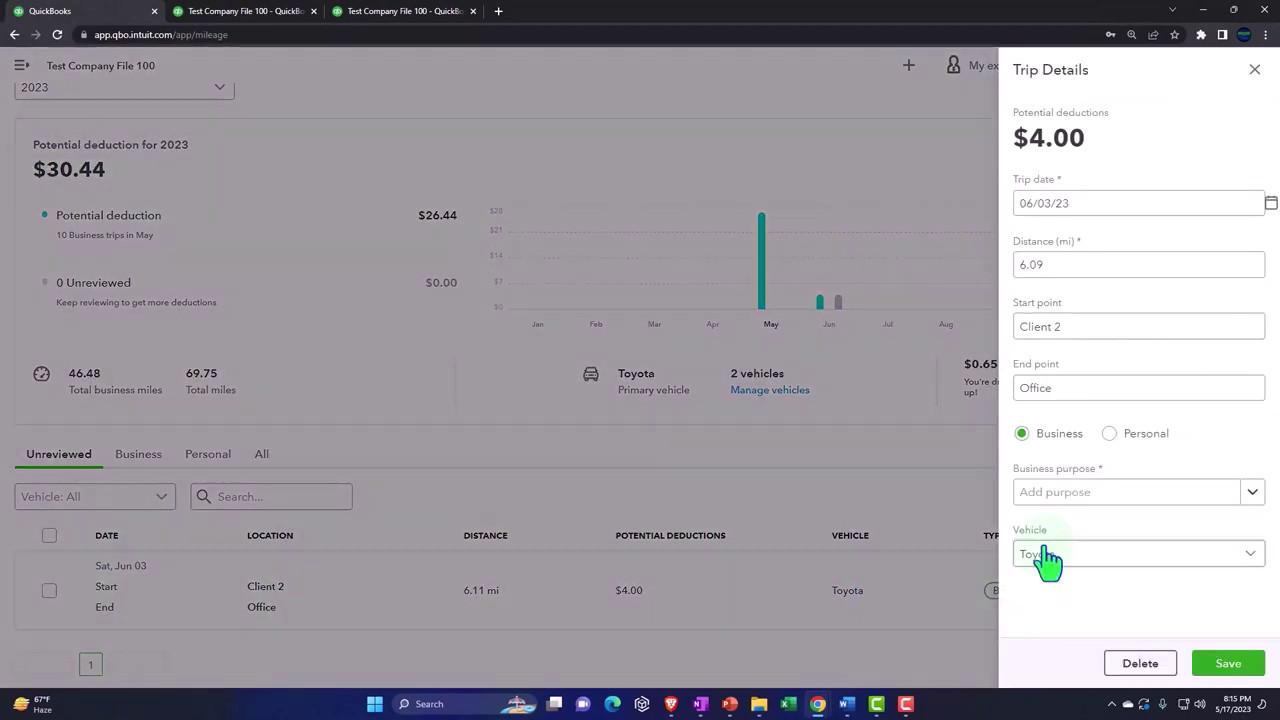
pyautogui.click(1228, 667)
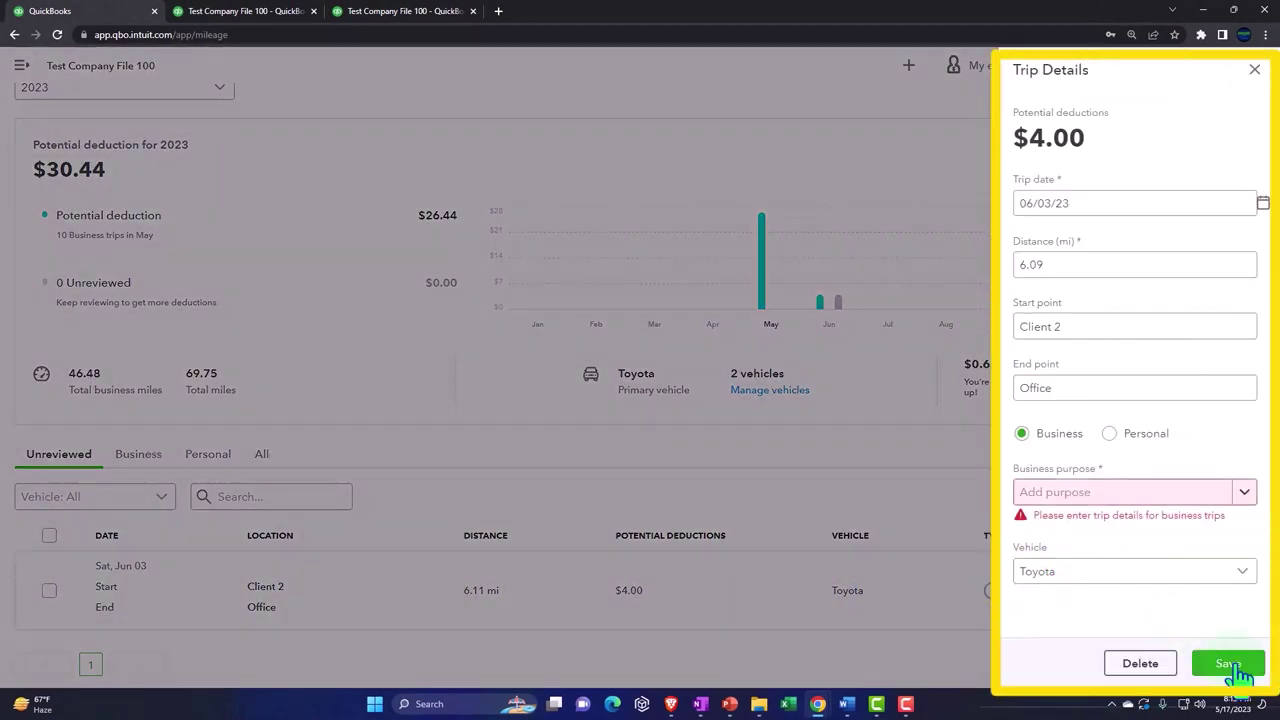
pyautogui.click(1245, 493)
pyautogui.click(1180, 544)
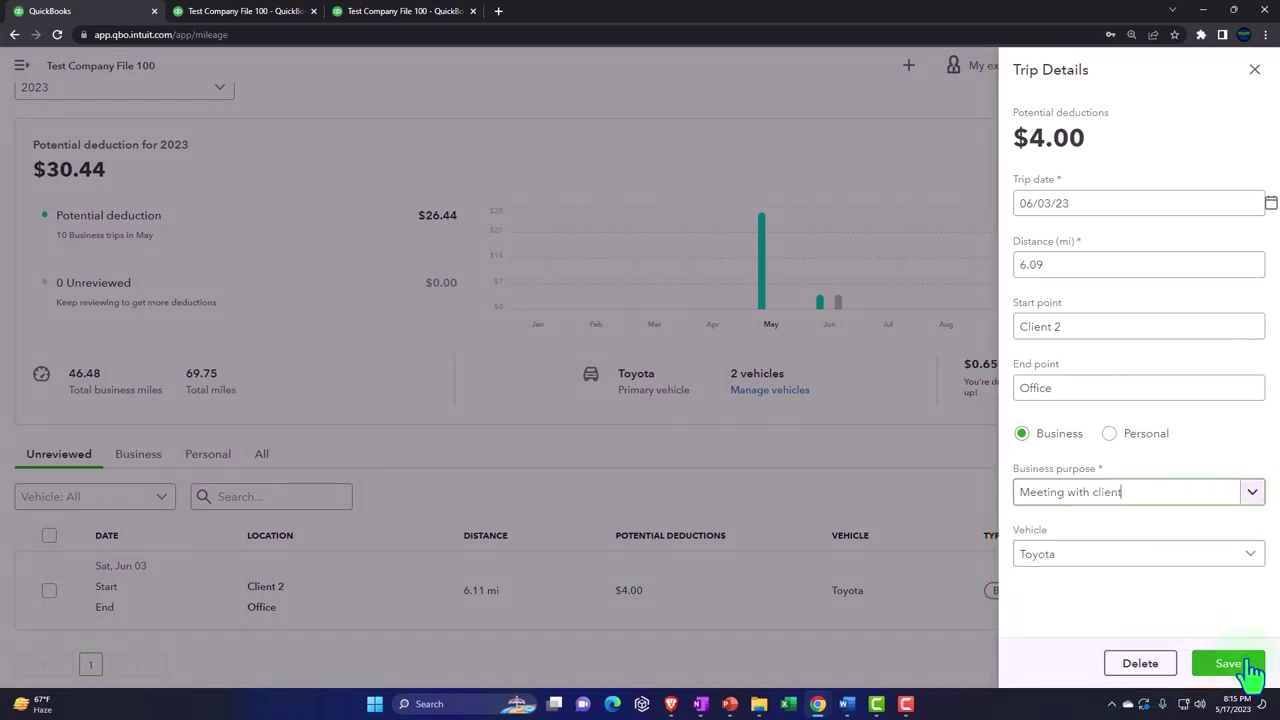
pyautogui.click(1243, 665)
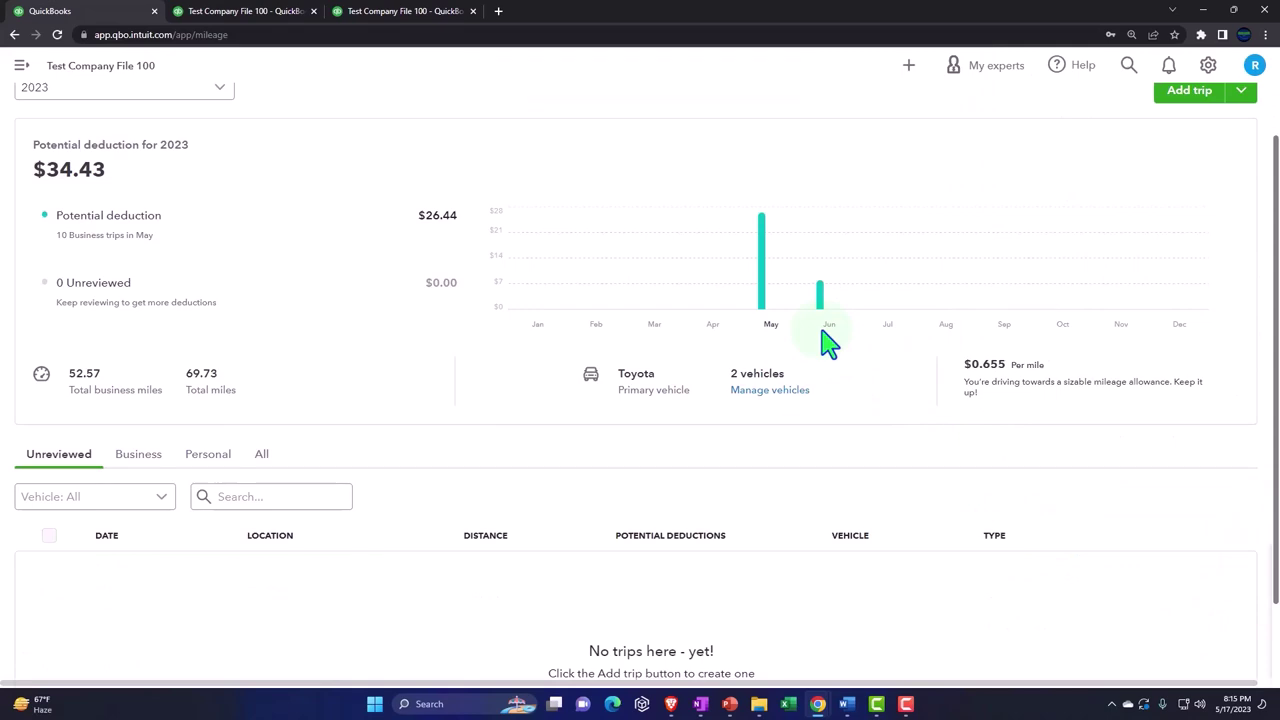
# Step: Open Manage Favorite Locations from the Add trip menu and start a new favourite location
pyautogui.scroll(1, 1150, 235)
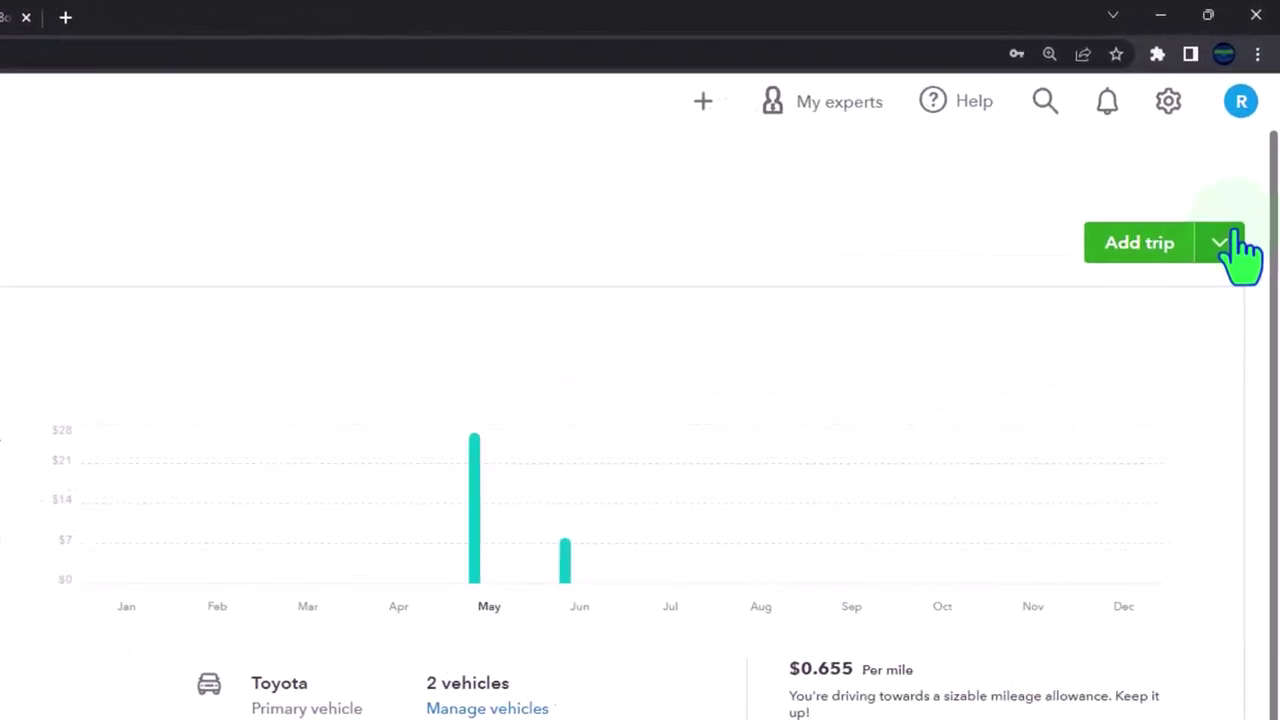
pyautogui.click(1228, 243)
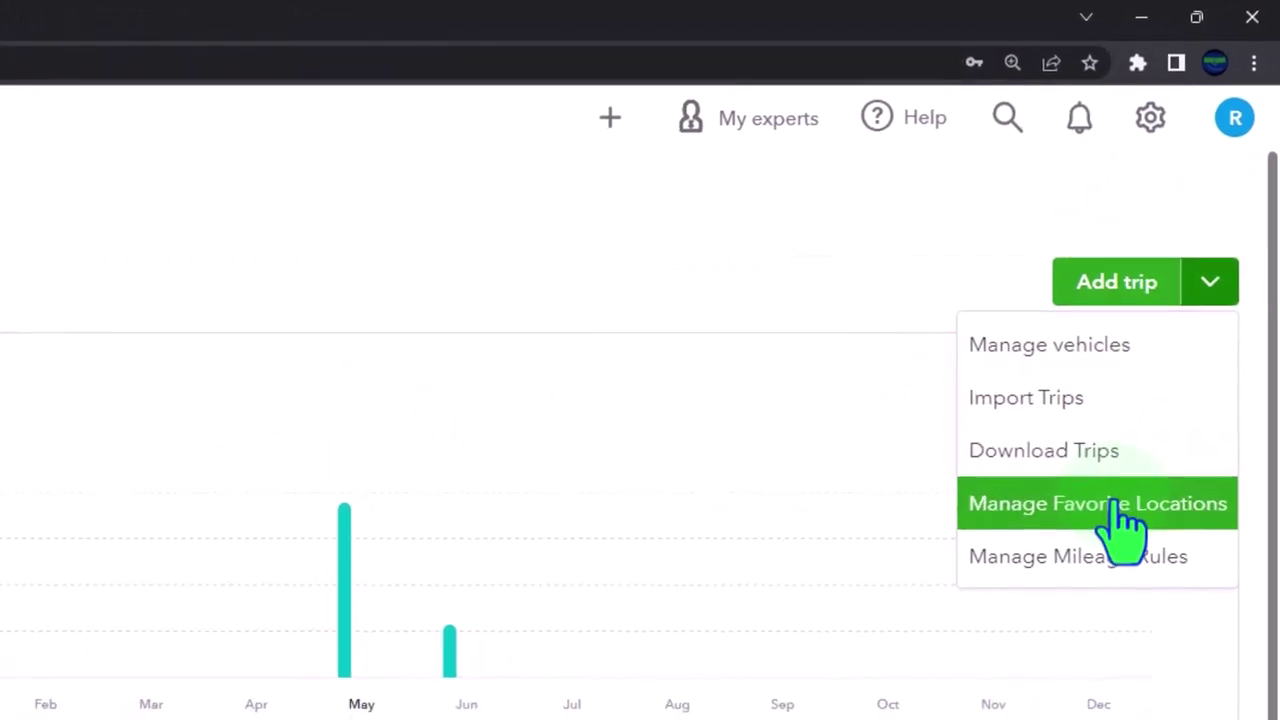
pyautogui.click(1123, 515)
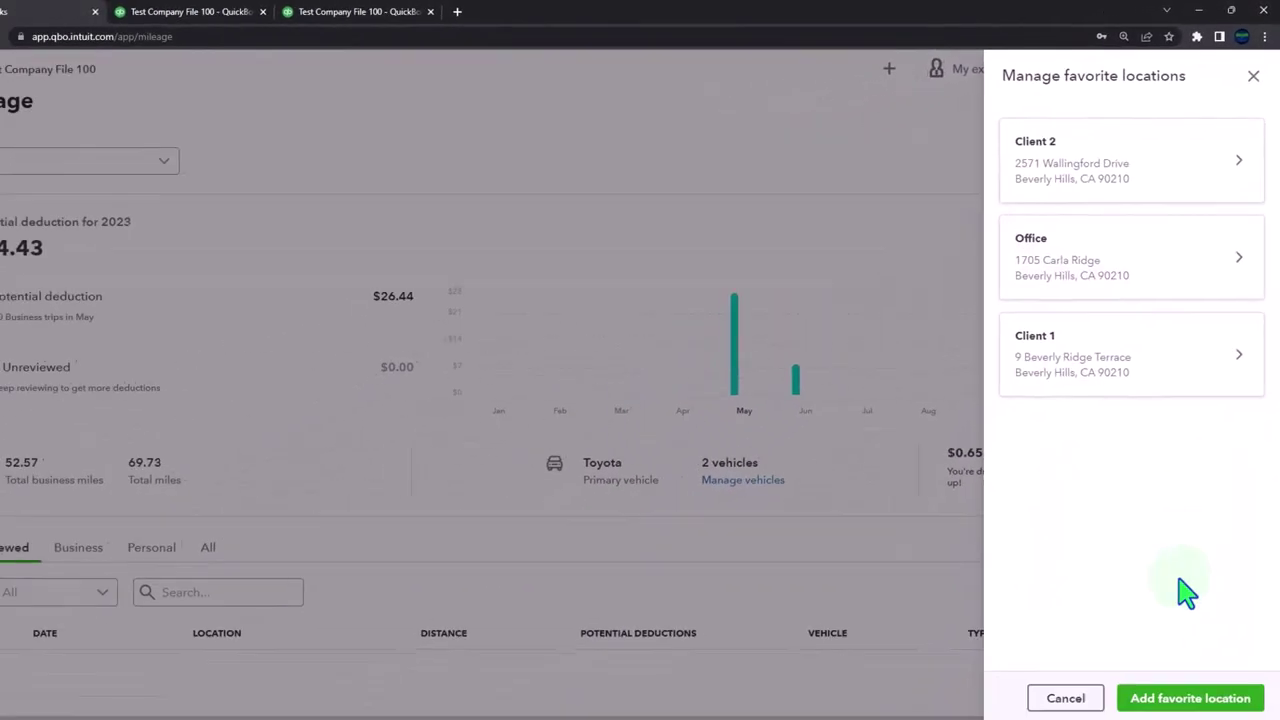
pyautogui.click(1178, 697)
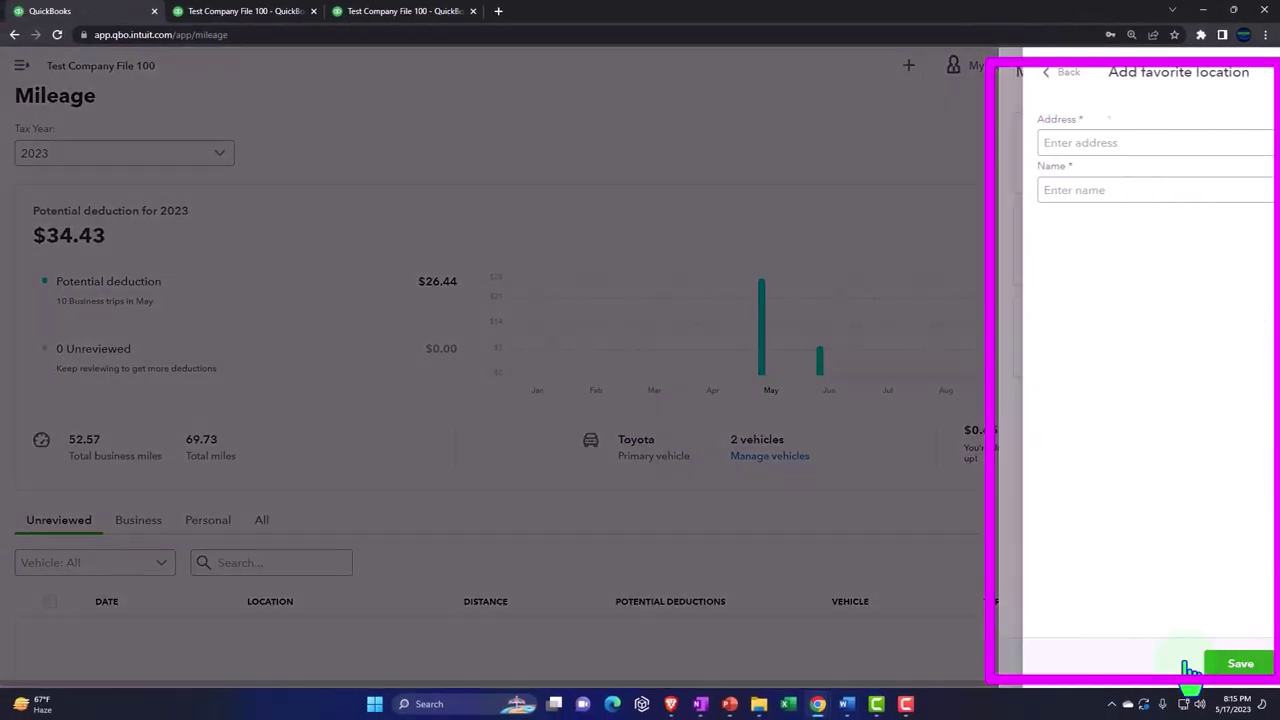
pyautogui.click(1043, 145)
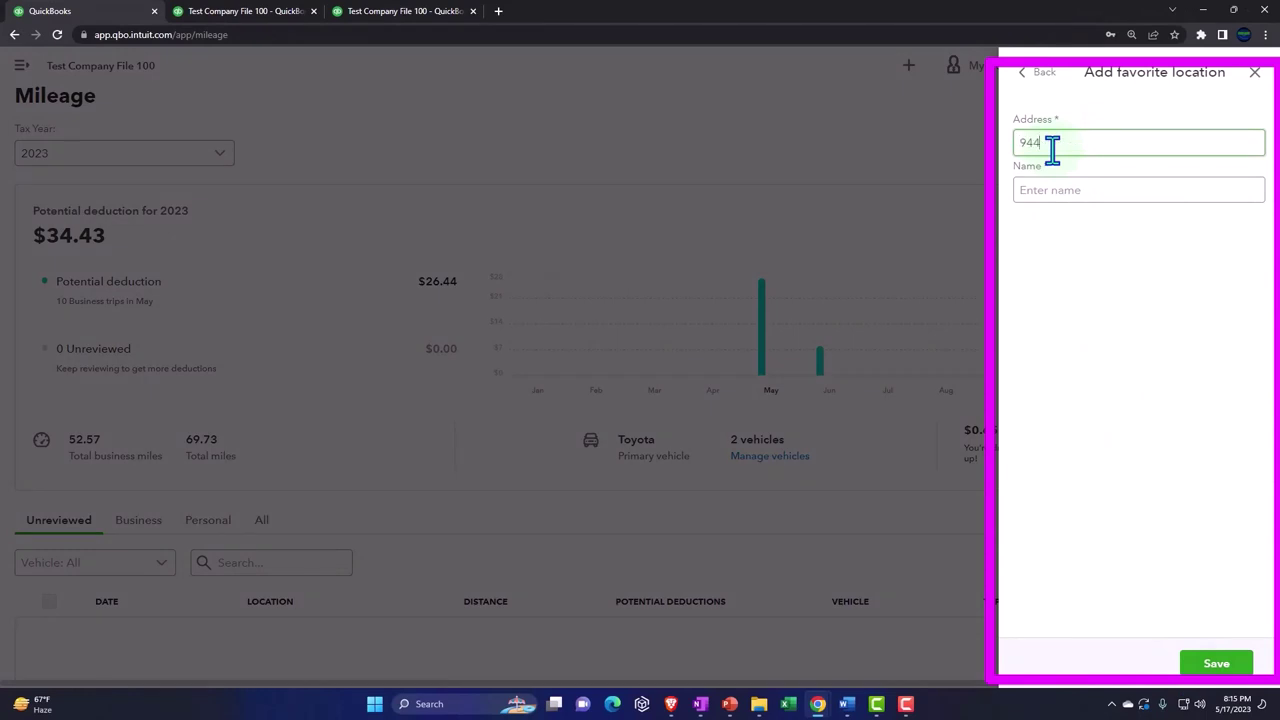
pyautogui.write('944')
pyautogui.press('Down')
pyautogui.press('Return')
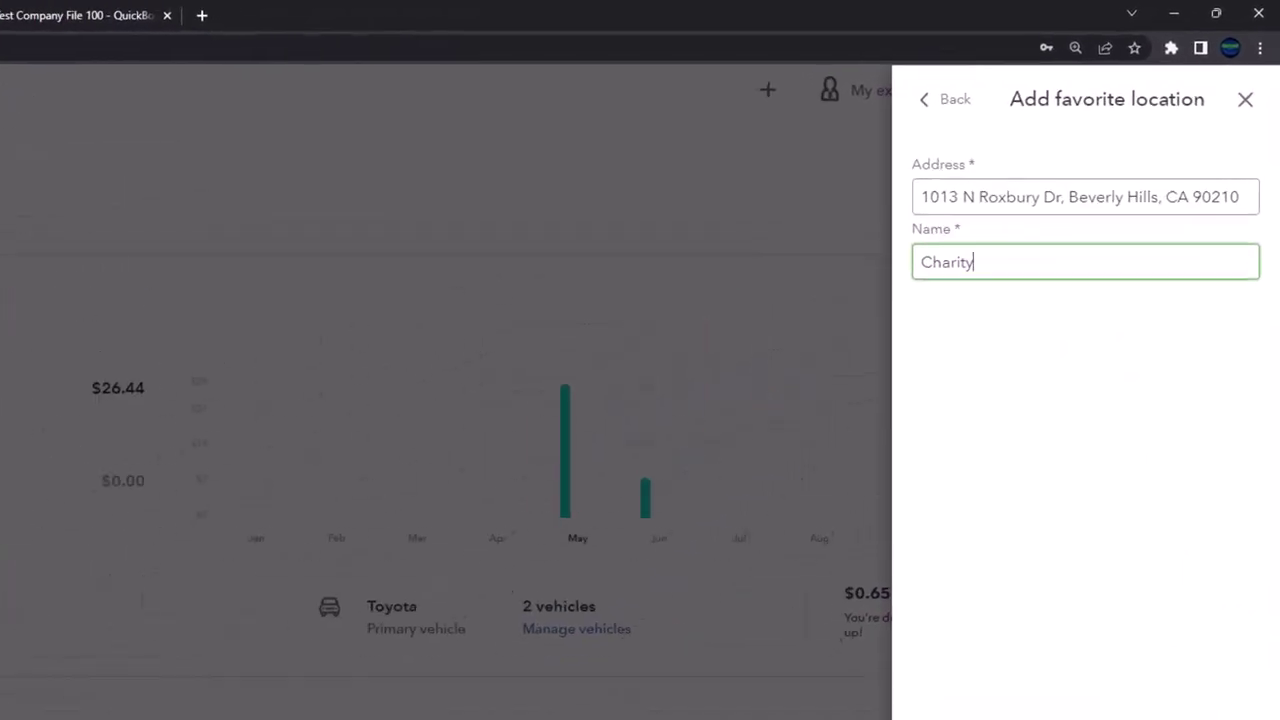
pyautogui.press('Return')
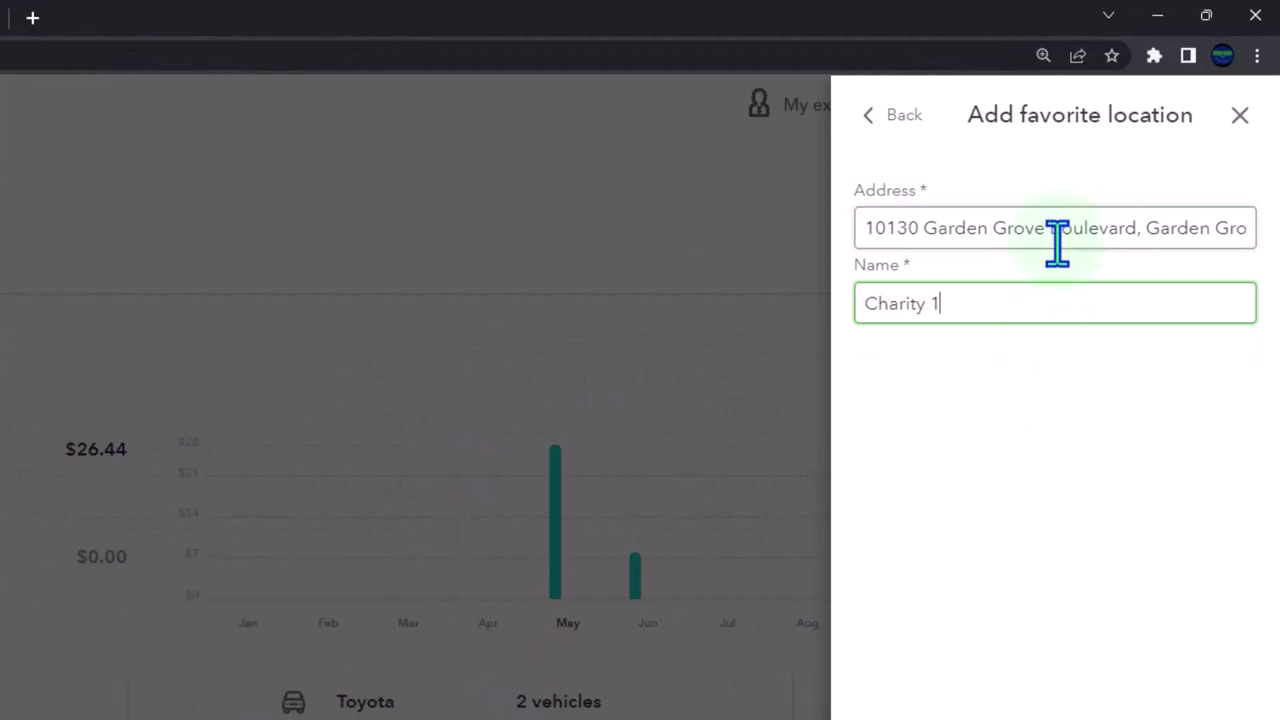
pyautogui.click(1057, 237)
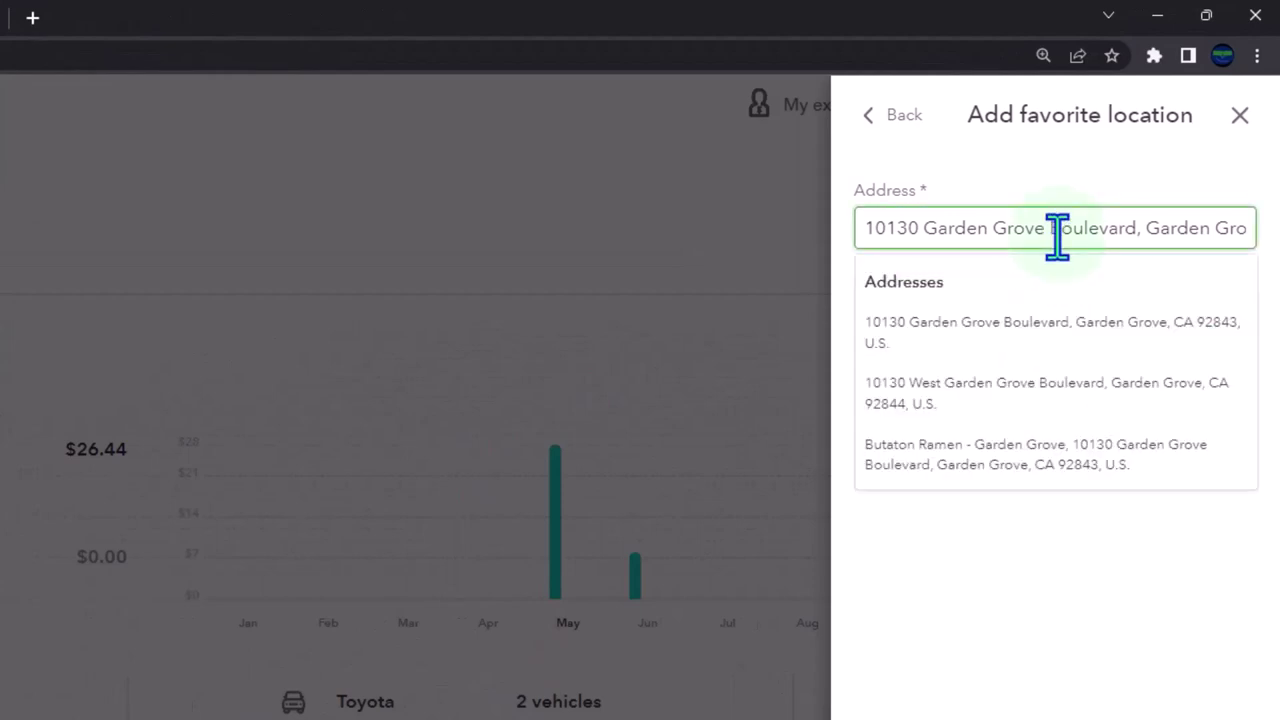
pyautogui.click(1057, 228)
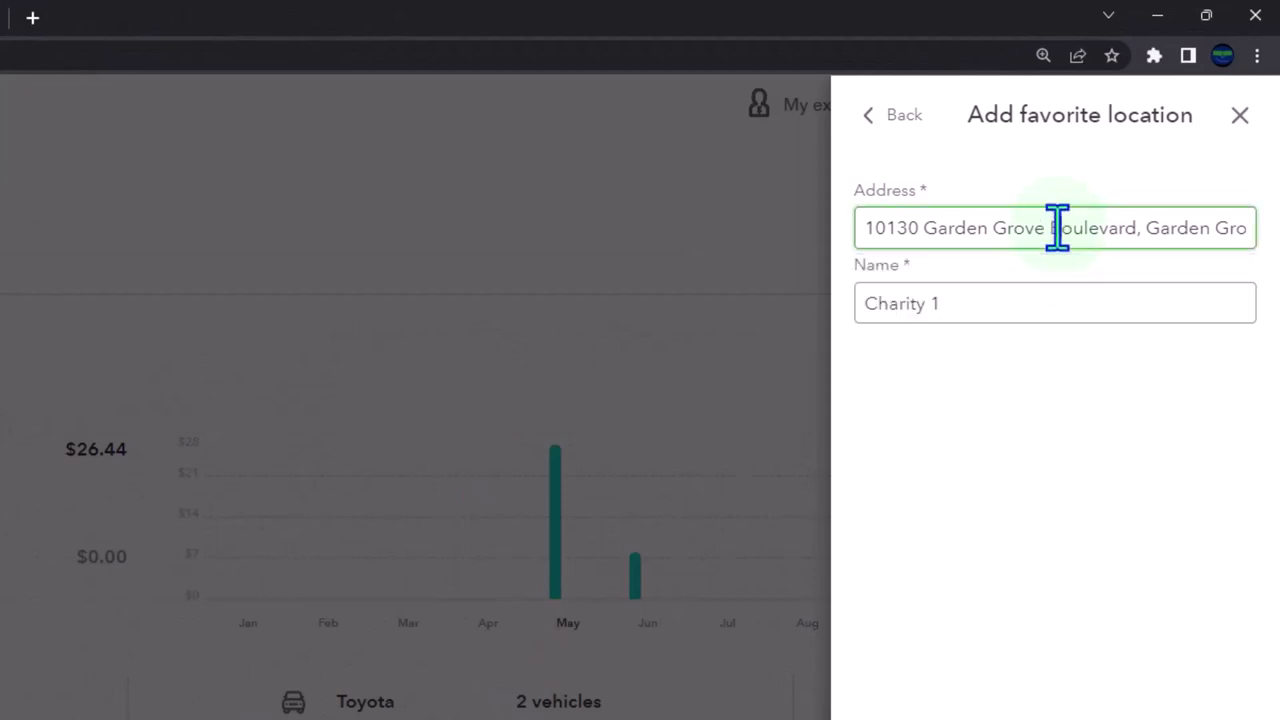
pyautogui.click(986, 303)
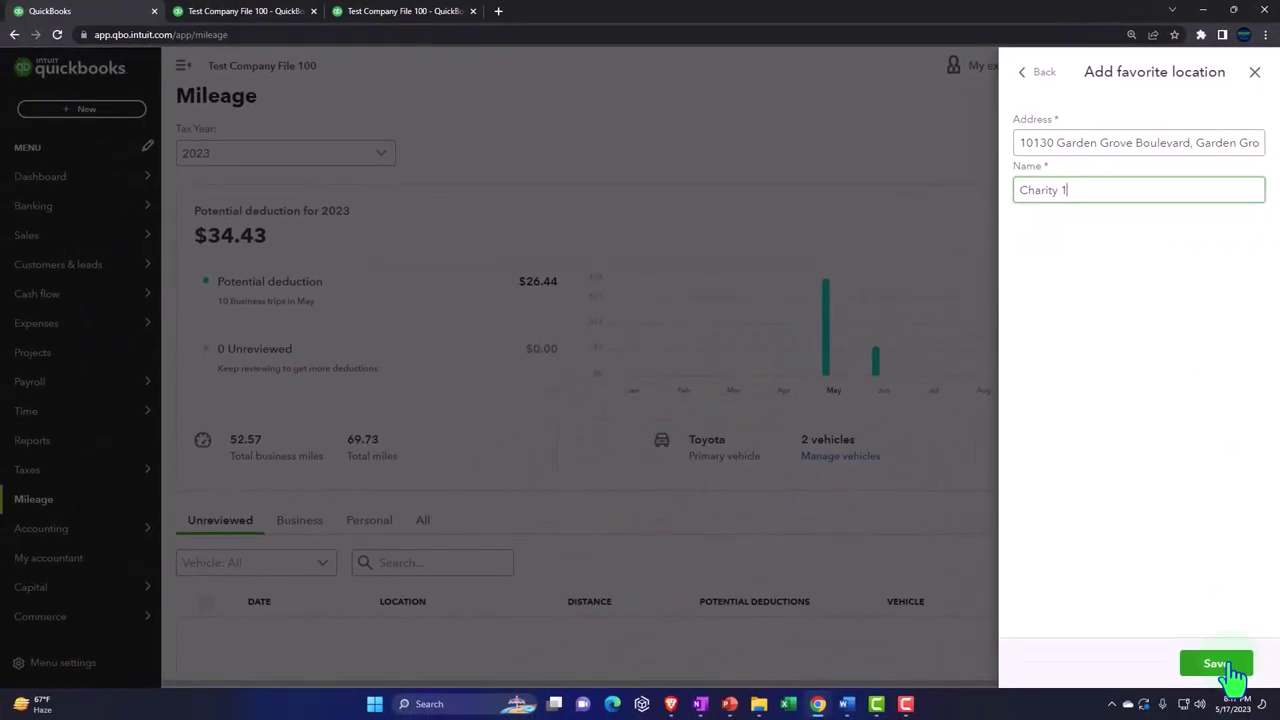
pyautogui.click(1233, 668)
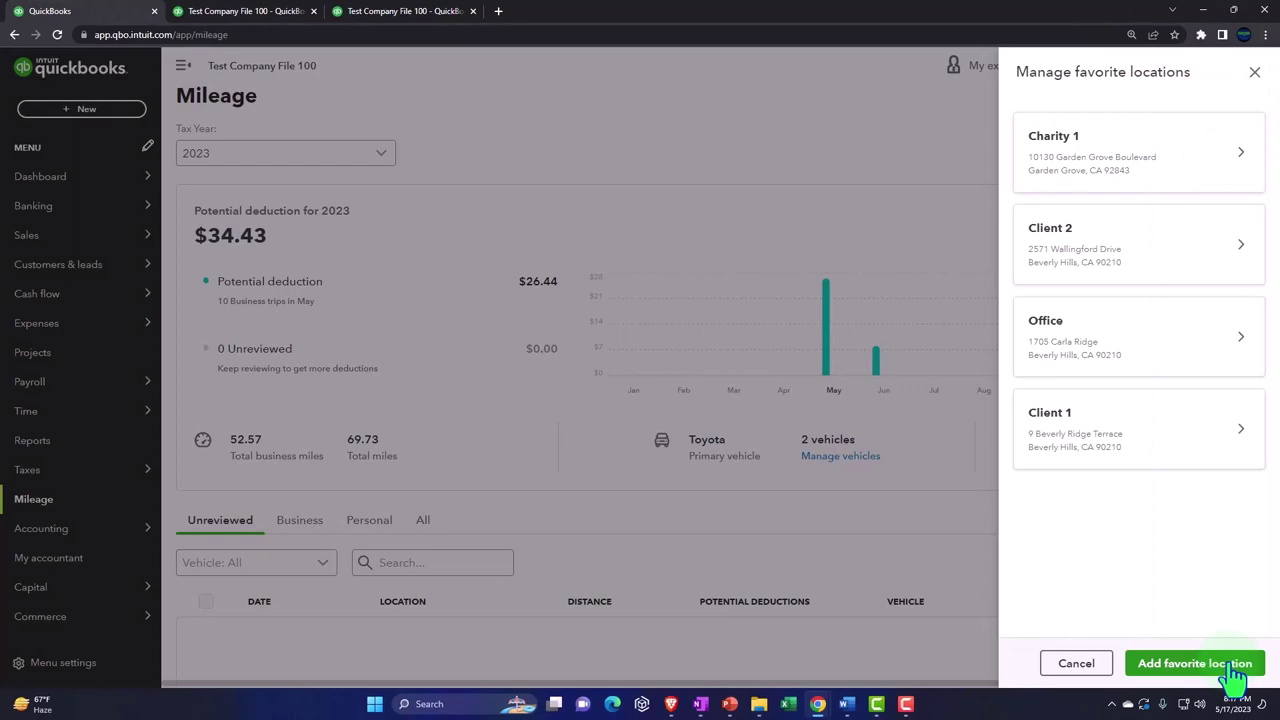
# Step: Start a new mileage rule with Office as start point and Charity 1 as end point
pyautogui.click(1254, 72)
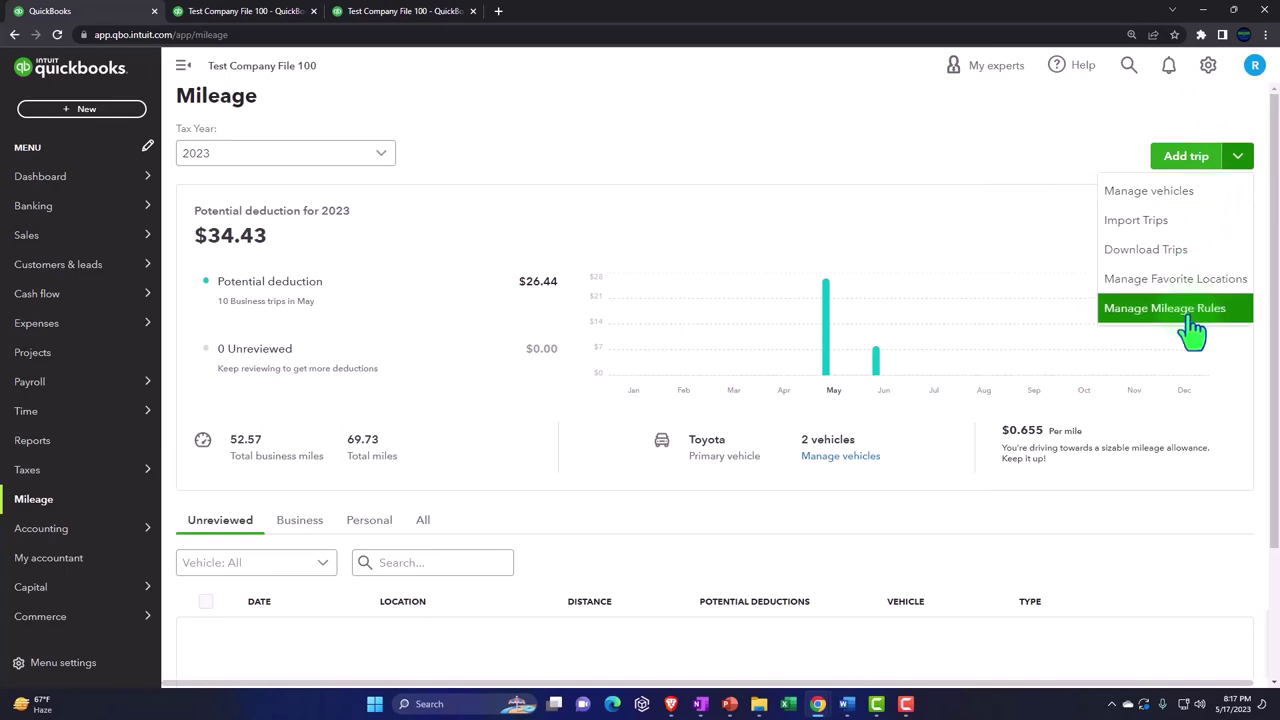
pyautogui.click(1112, 311)
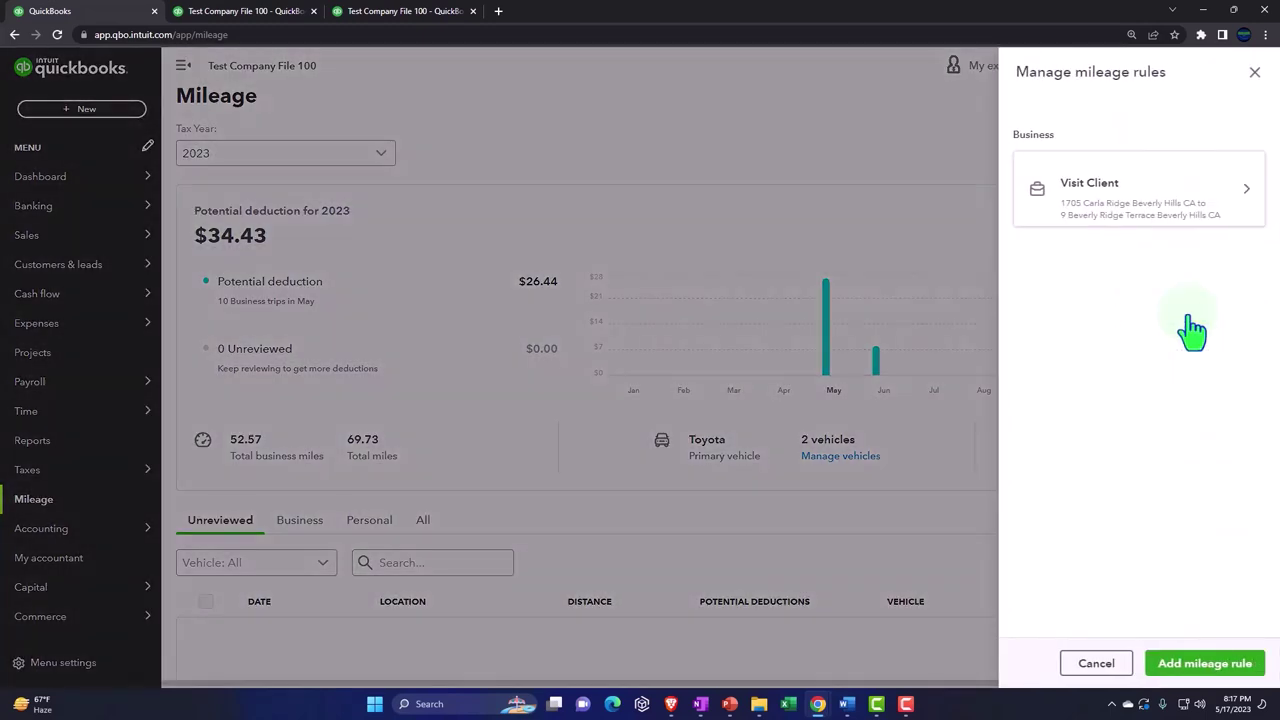
pyautogui.click(1213, 660)
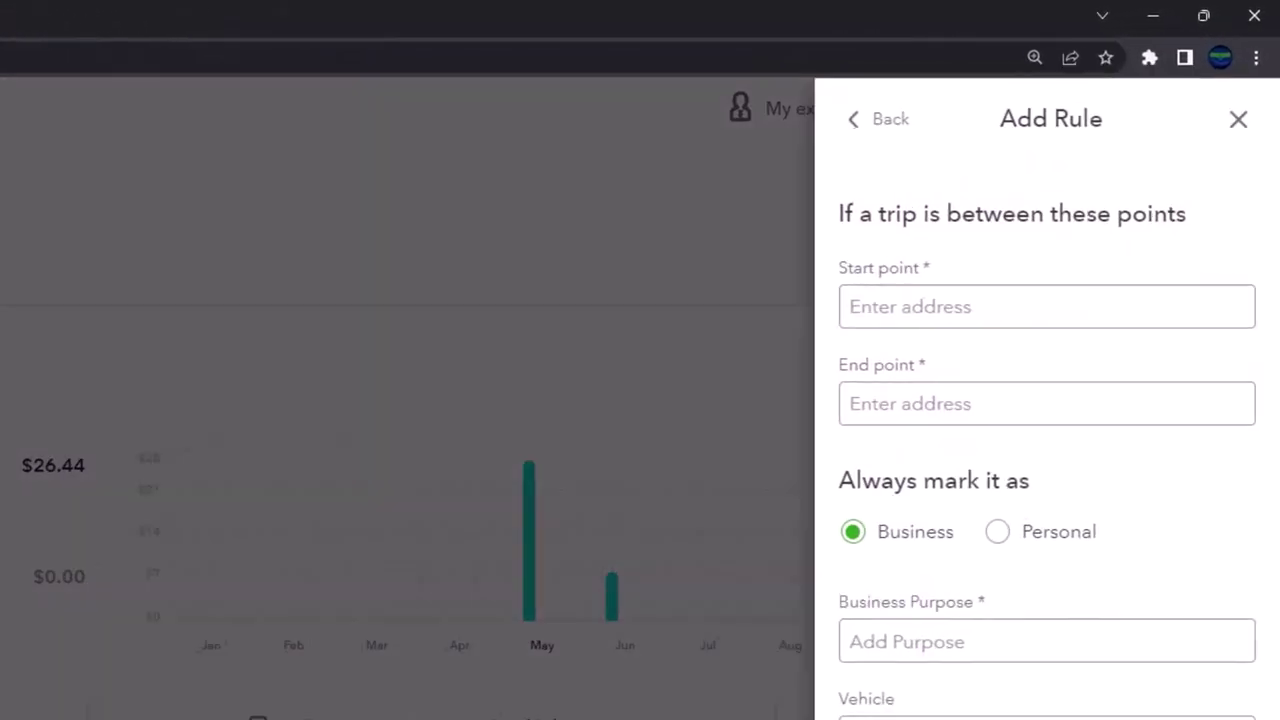
pyautogui.click(879, 305)
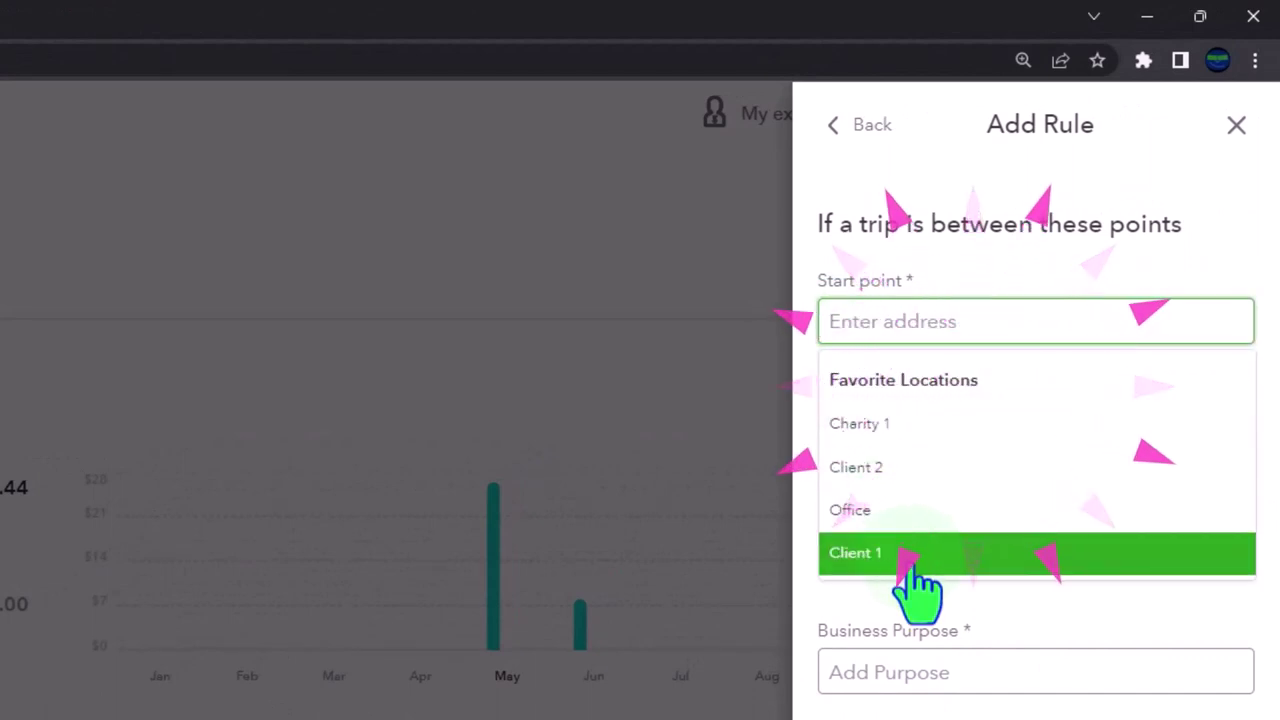
pyautogui.click(914, 512)
pyautogui.click(919, 423)
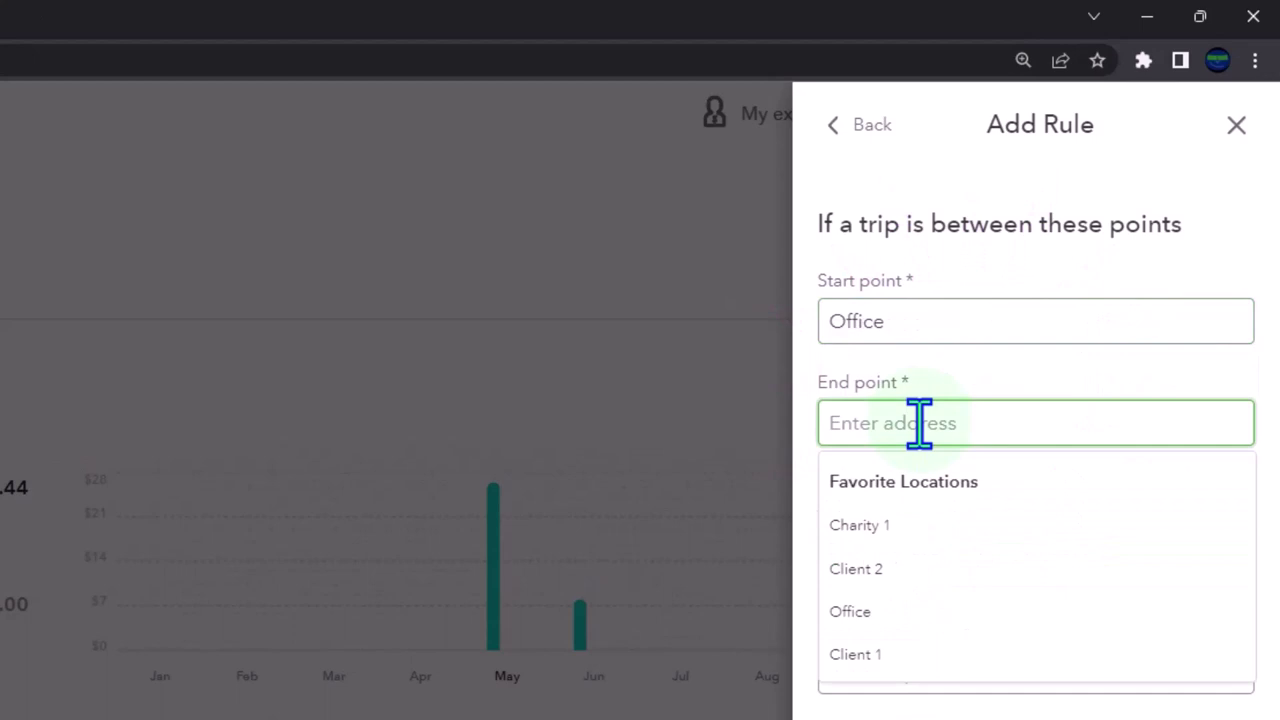
pyautogui.click(952, 525)
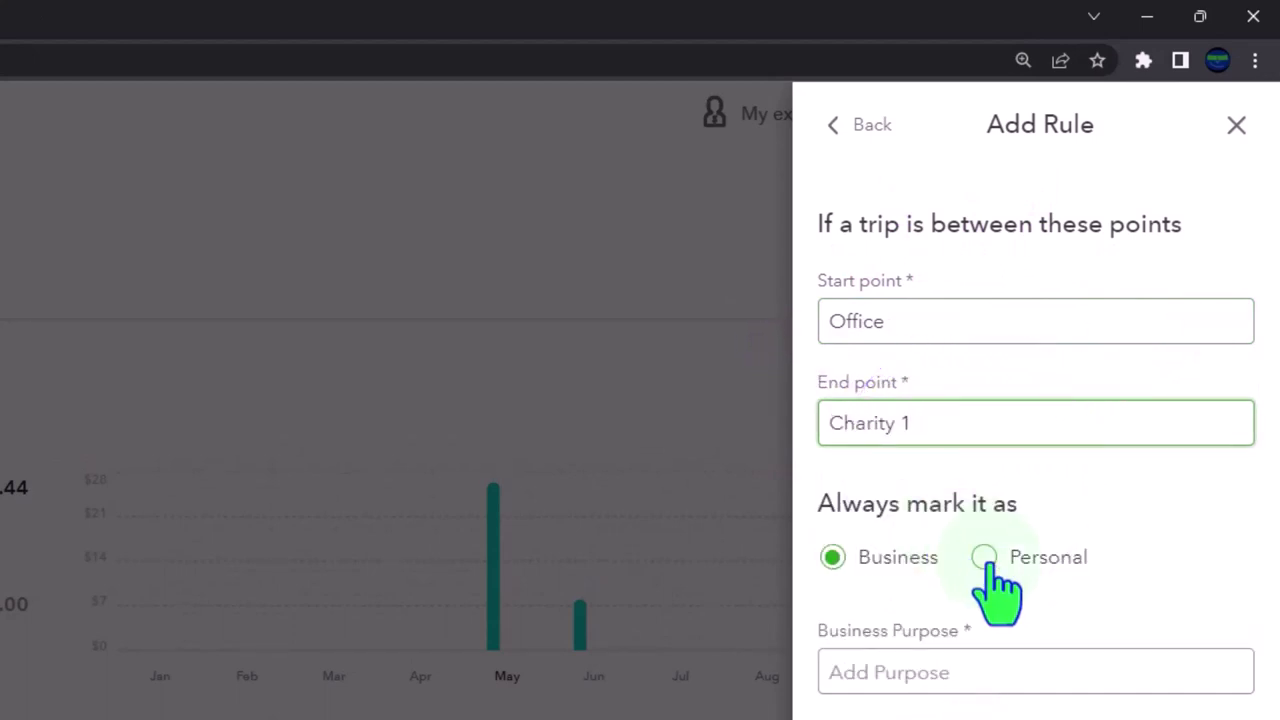
# Step: Make the rule Personal for the Toyota, save it, and close the rules list
pyautogui.click(985, 557)
pyautogui.click(1040, 673)
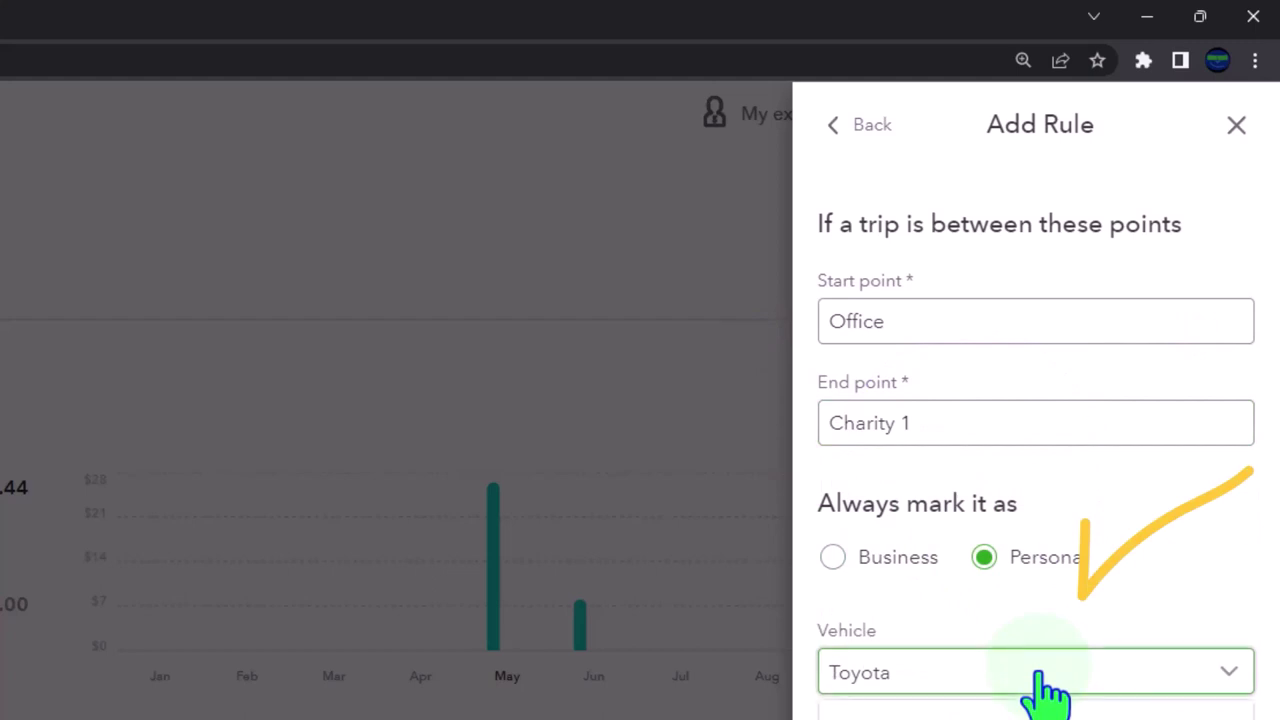
pyautogui.click(1040, 675)
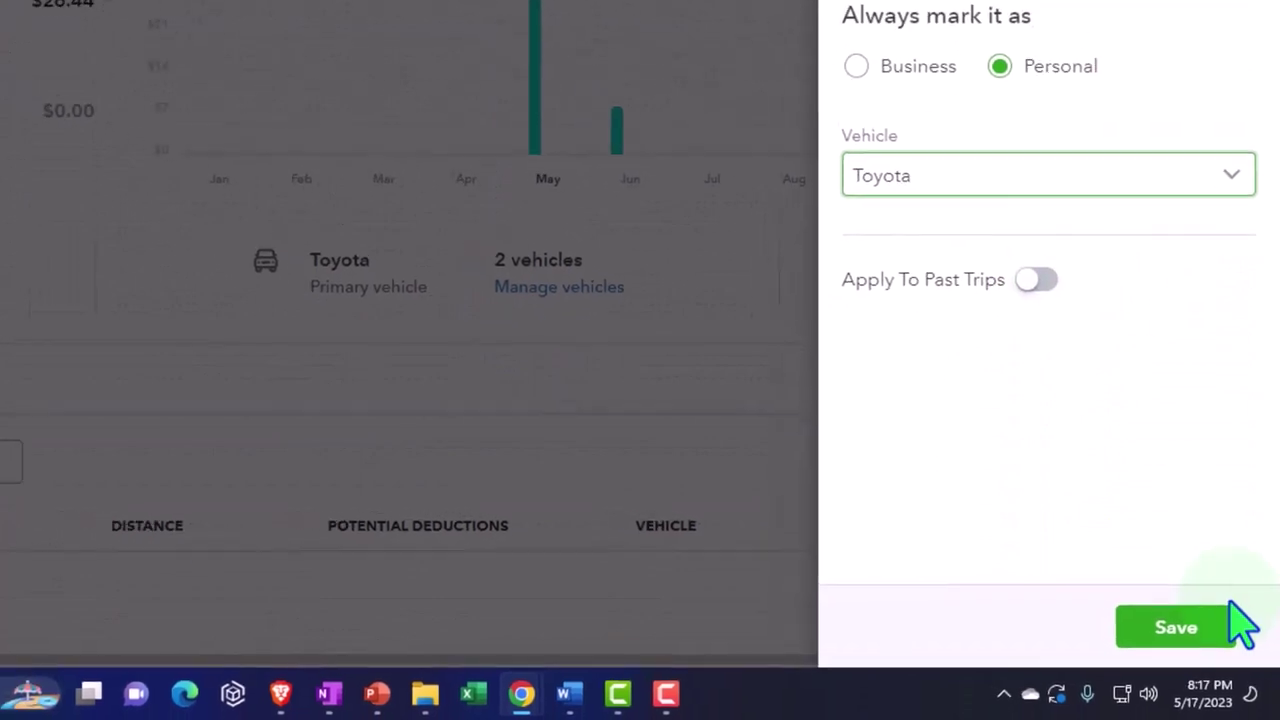
pyautogui.click(1225, 645)
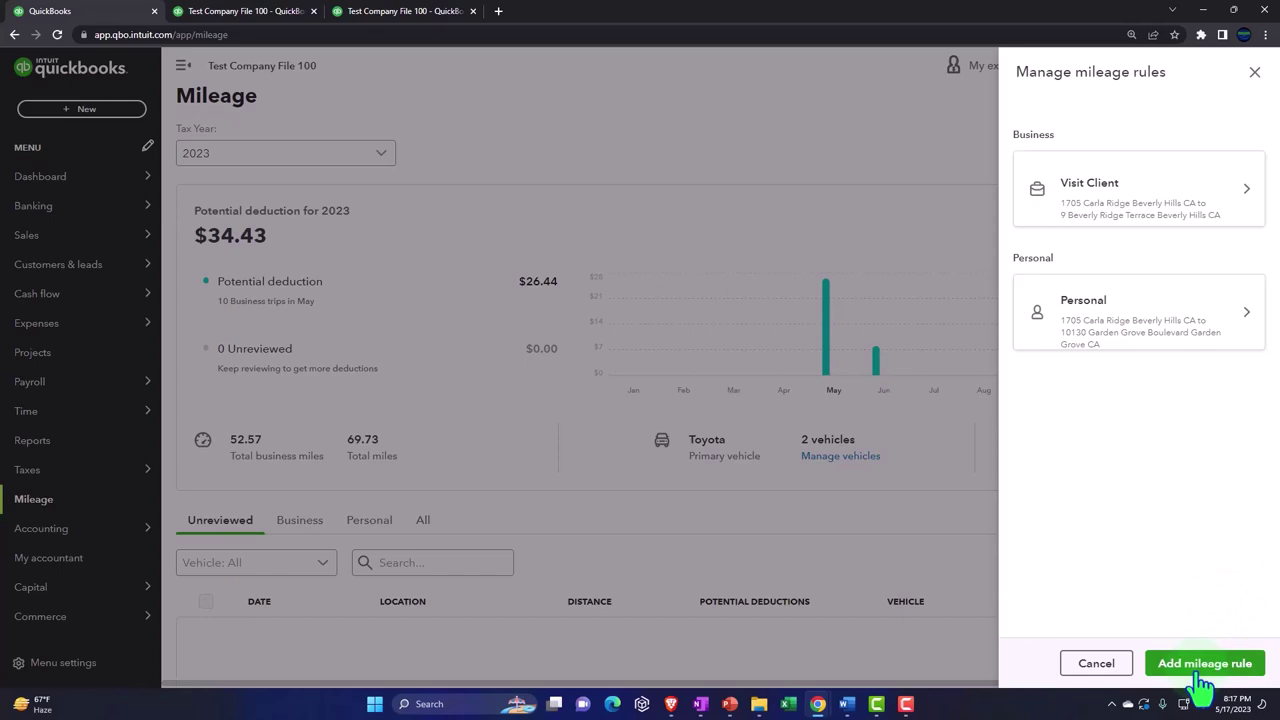
pyautogui.click(1254, 74)
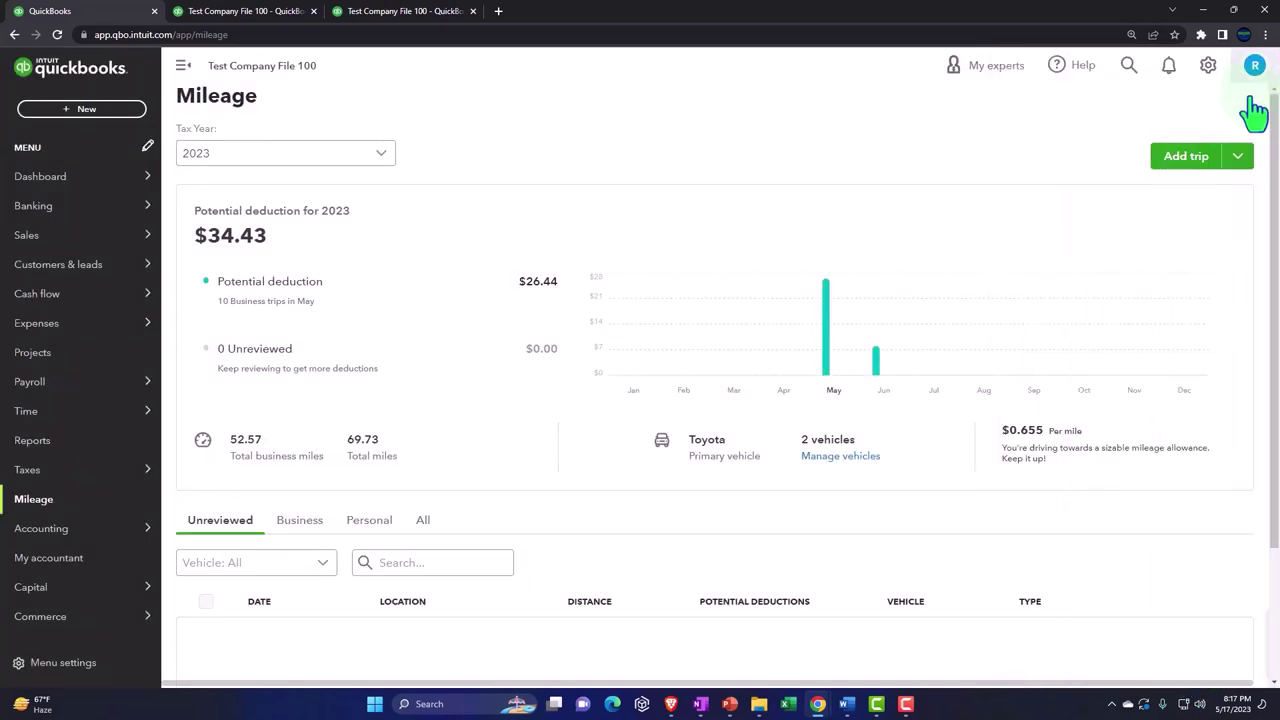
# Step: Start a new trip dated June 5, 2023 from Office to Charity 1
pyautogui.click(1160, 157)
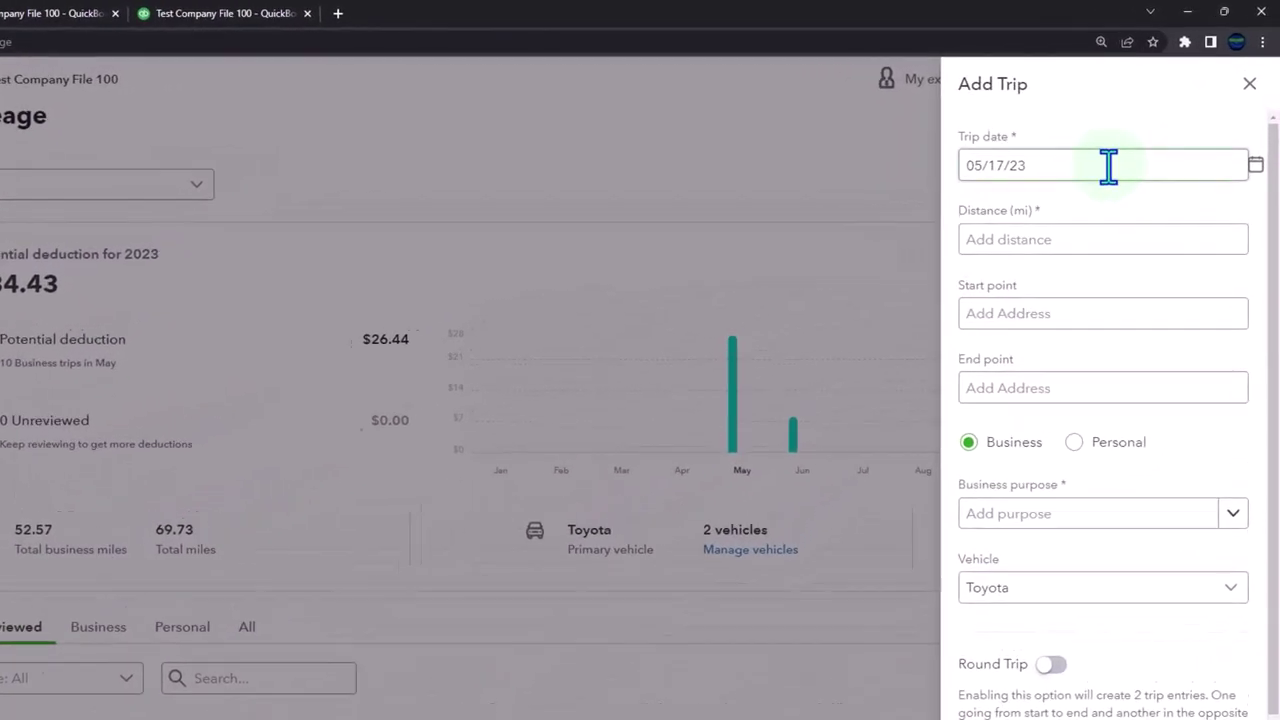
pyautogui.click(1259, 142)
pyautogui.click(1124, 272)
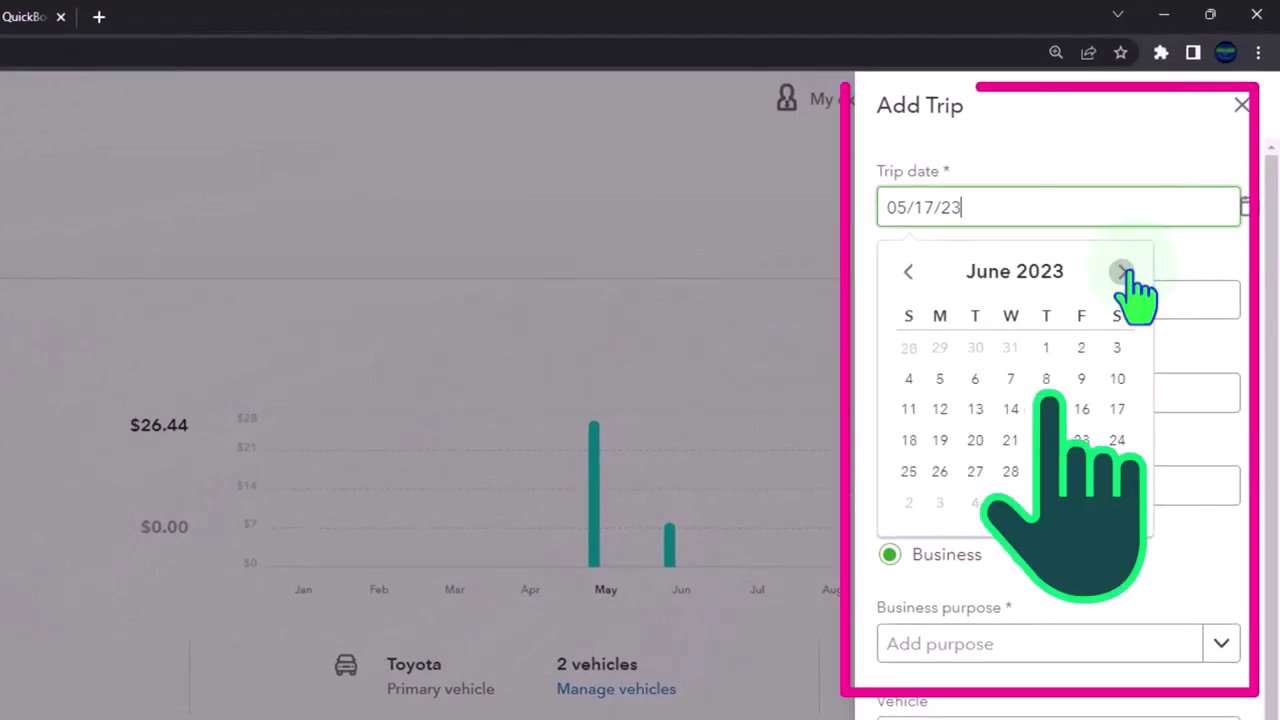
pyautogui.click(944, 382)
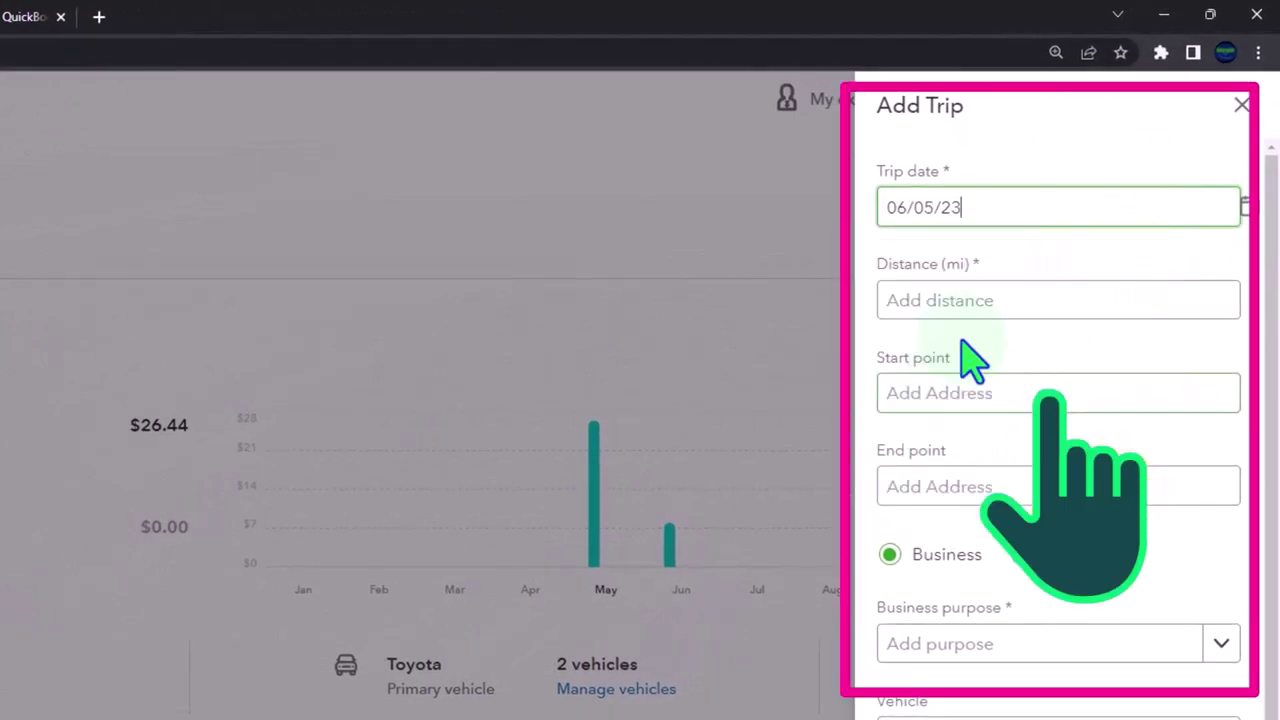
pyautogui.click(944, 390)
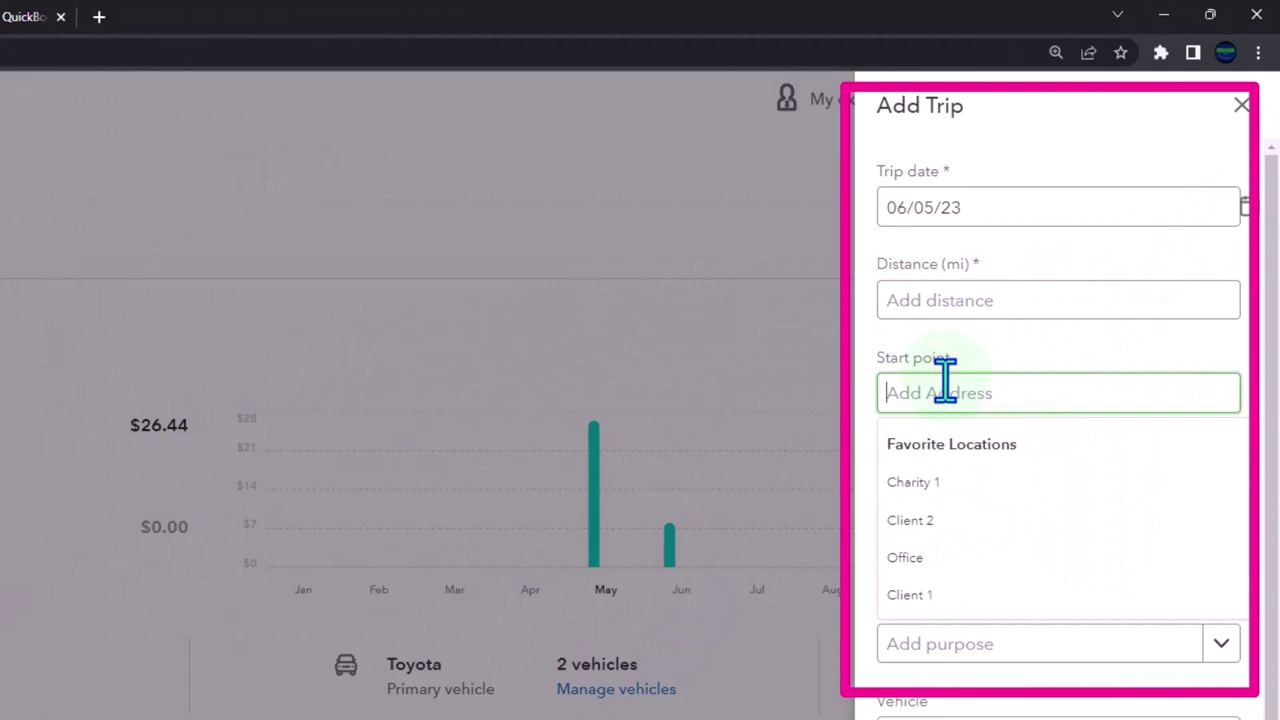
pyautogui.click(945, 385)
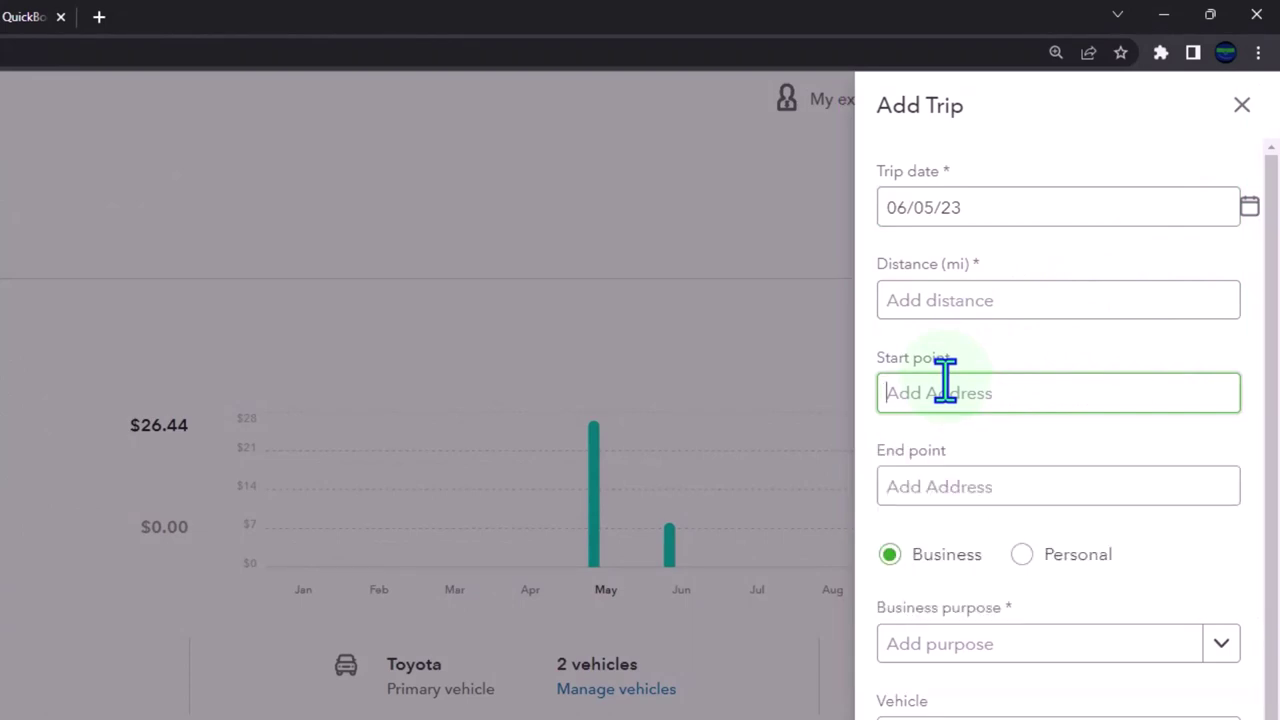
pyautogui.click(945, 385)
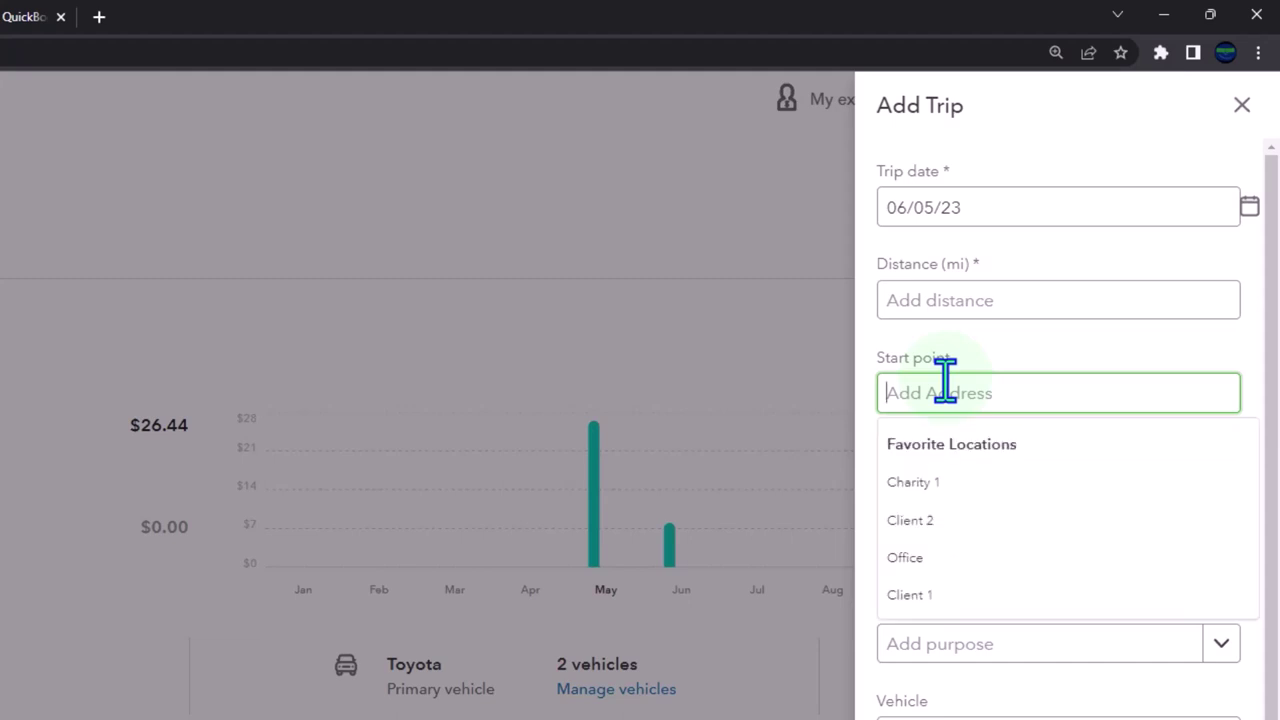
pyautogui.click(950, 560)
pyautogui.click(945, 490)
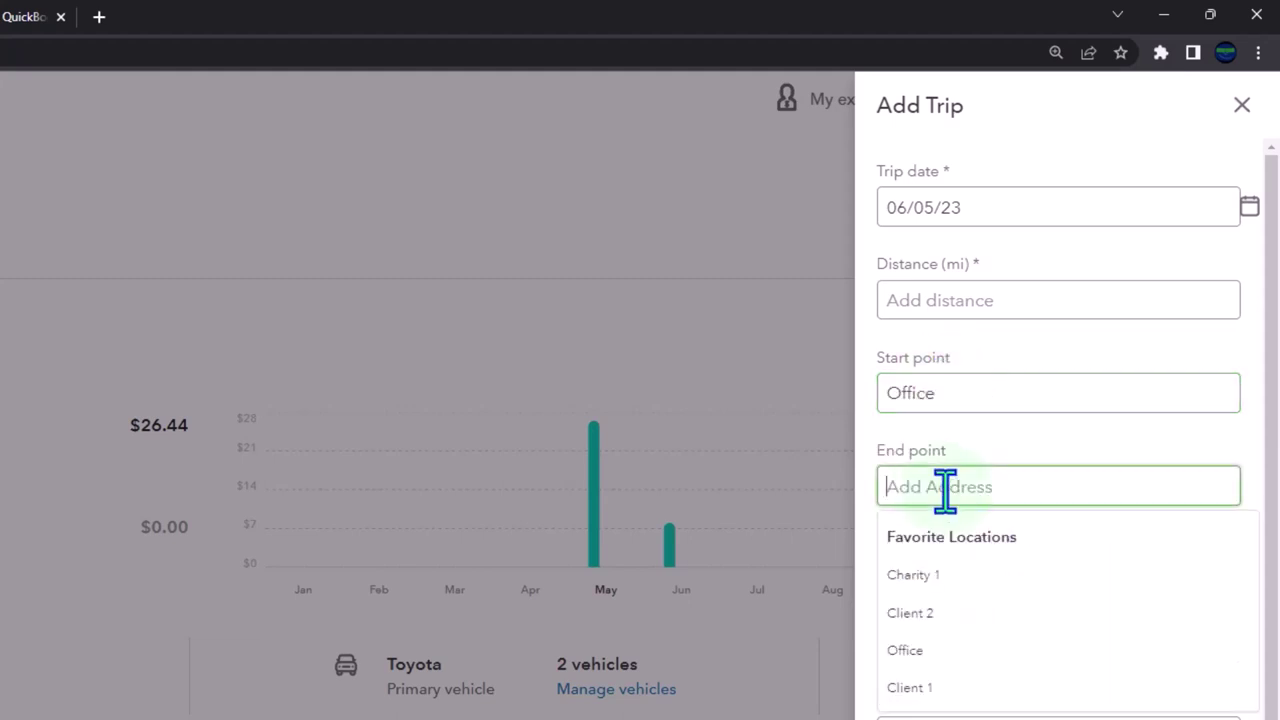
pyautogui.click(968, 578)
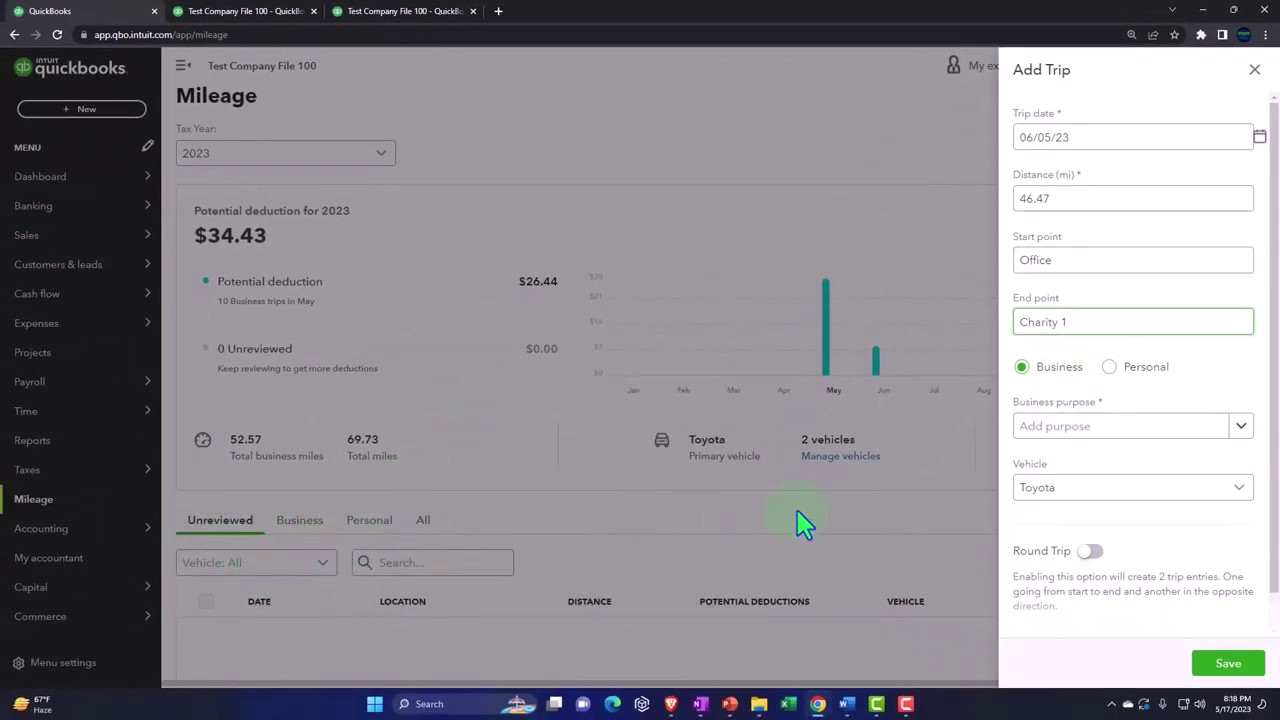
# Step: Mark the trip Personal with purpose Charity and save it
pyautogui.click(1243, 428)
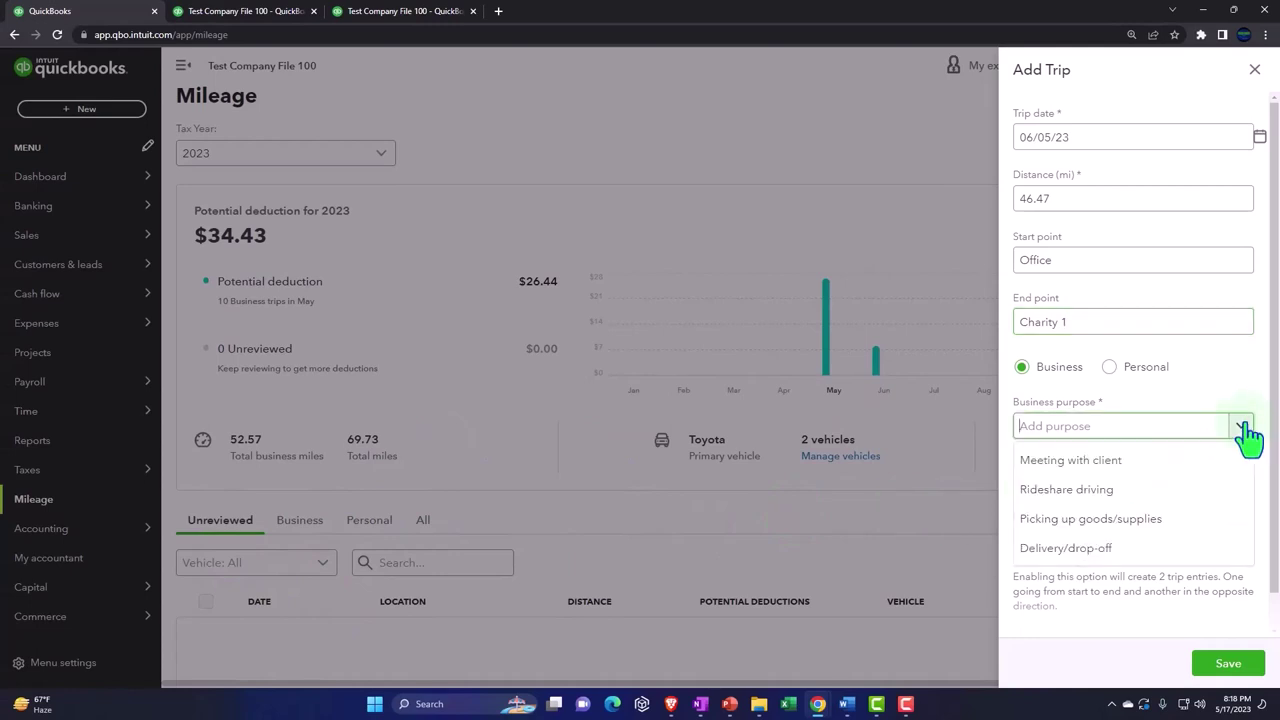
pyautogui.click(1245, 430)
pyautogui.click(1112, 368)
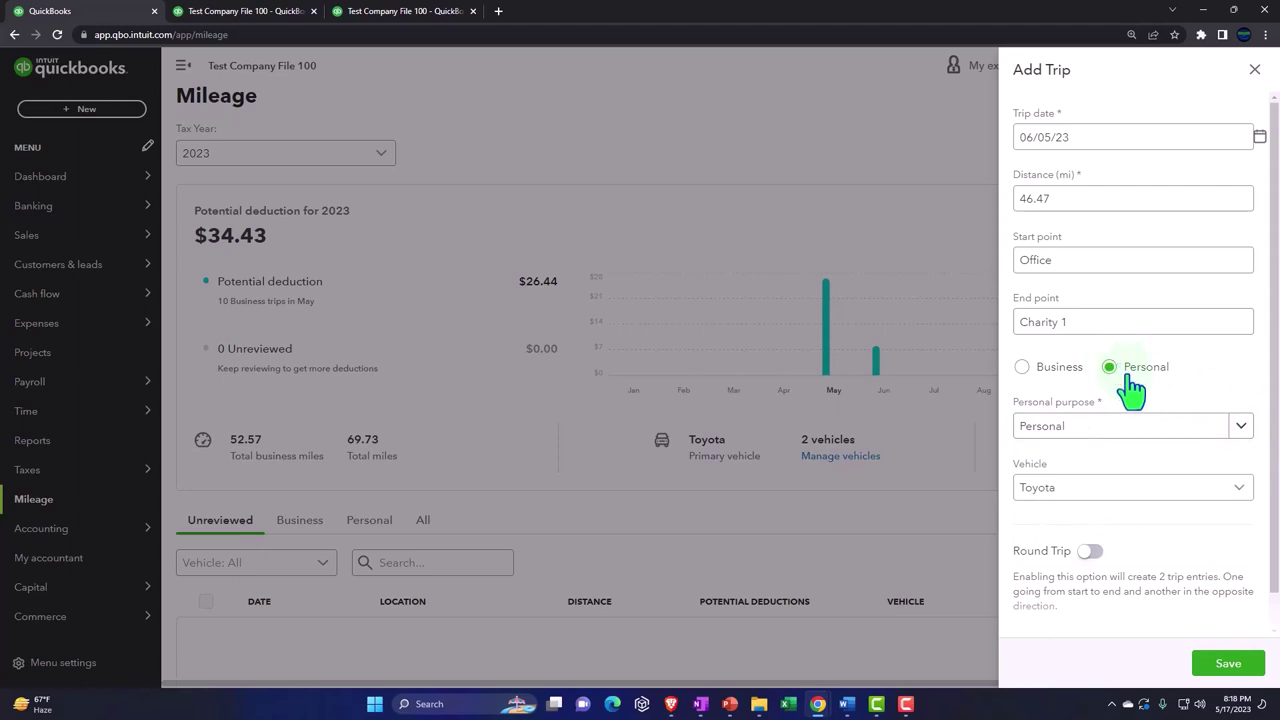
pyautogui.click(1241, 430)
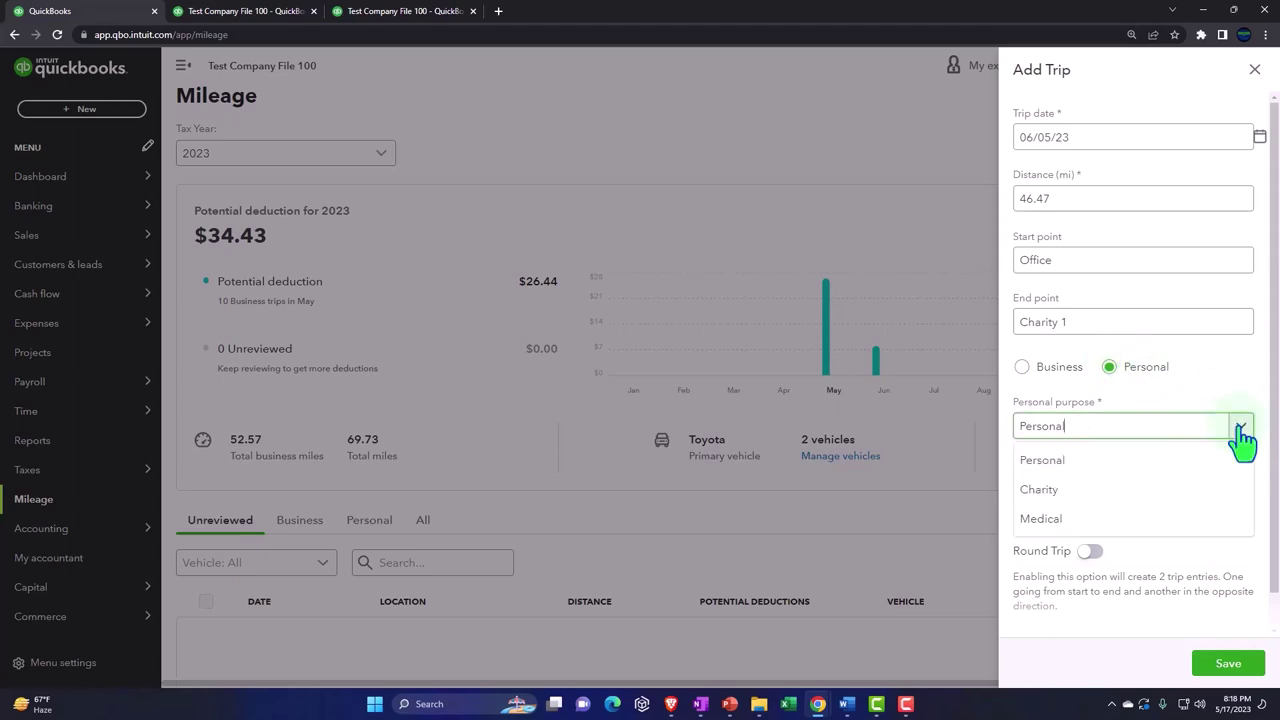
pyautogui.click(1198, 492)
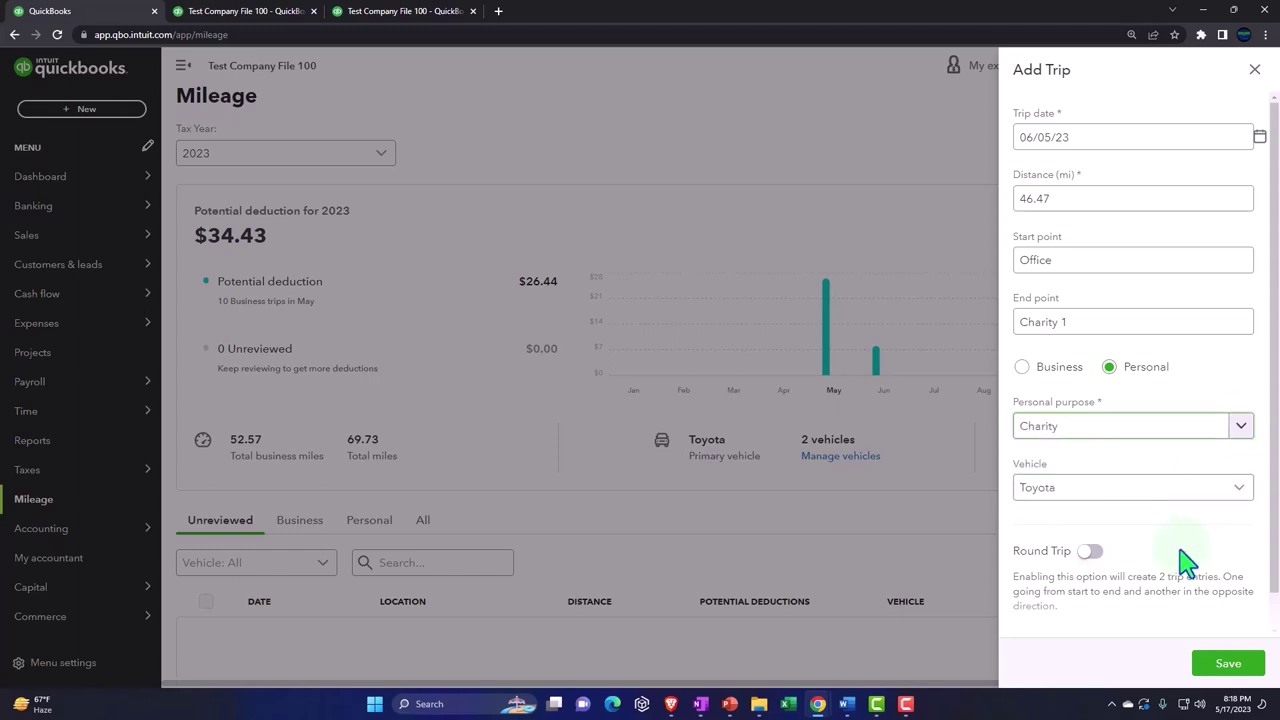
pyautogui.click(1226, 664)
# Step: Mark the unreviewed Jun 05 trip Personal, confirm it under Personal, then return to Unreviewed
pyautogui.scroll(-1, 397, 593)
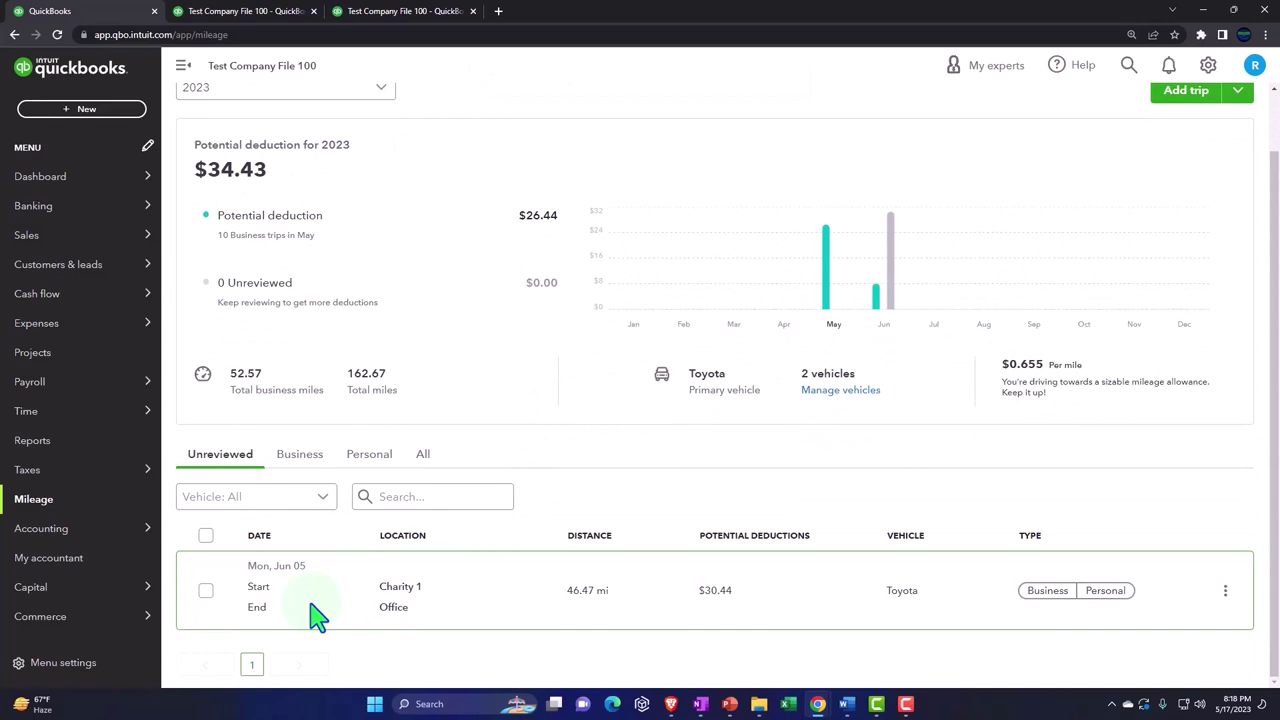
pyautogui.click(1106, 591)
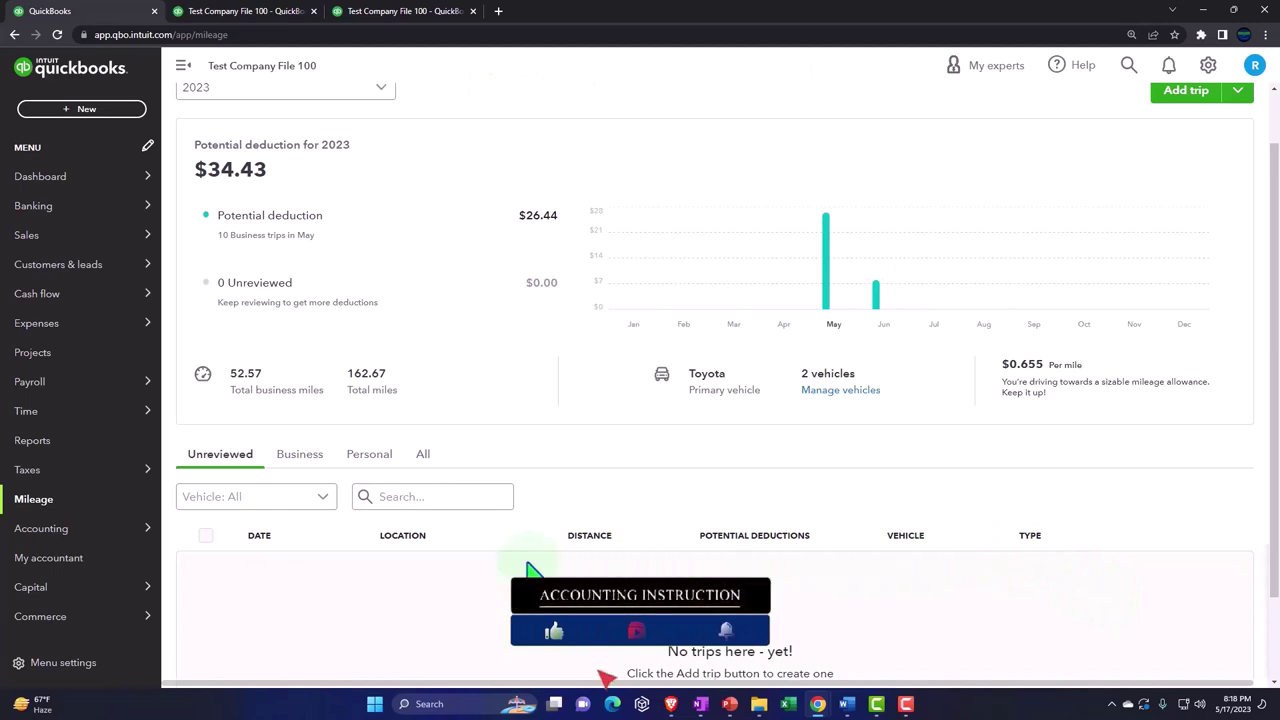
pyautogui.scroll(-2, 540, 565)
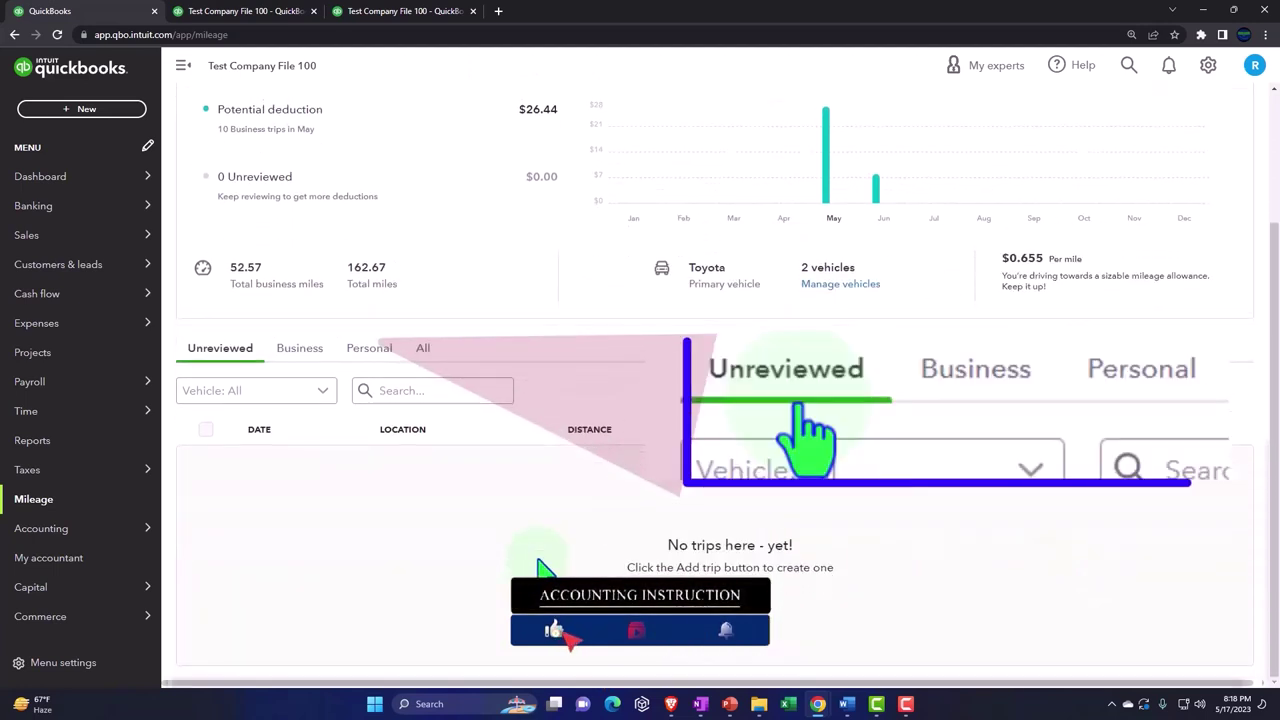
pyautogui.click(369, 320)
pyautogui.scroll(-2, 390, 368)
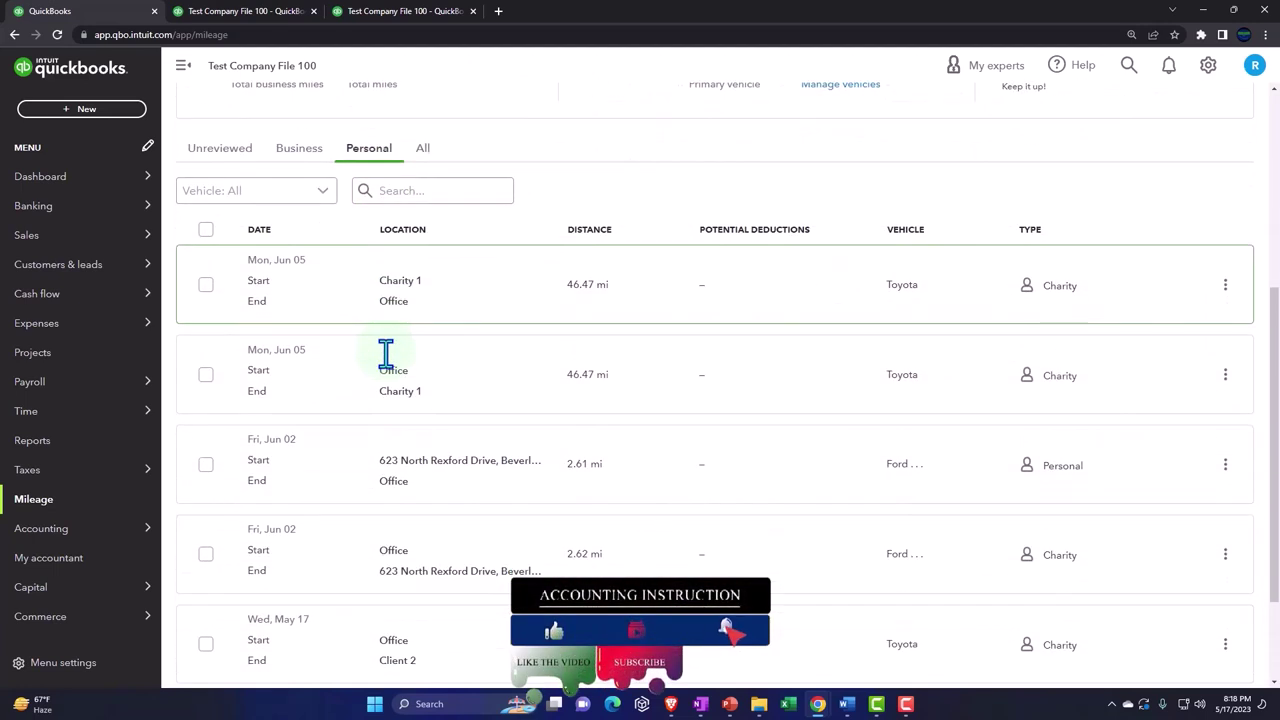
pyautogui.scroll(-2, 390, 370)
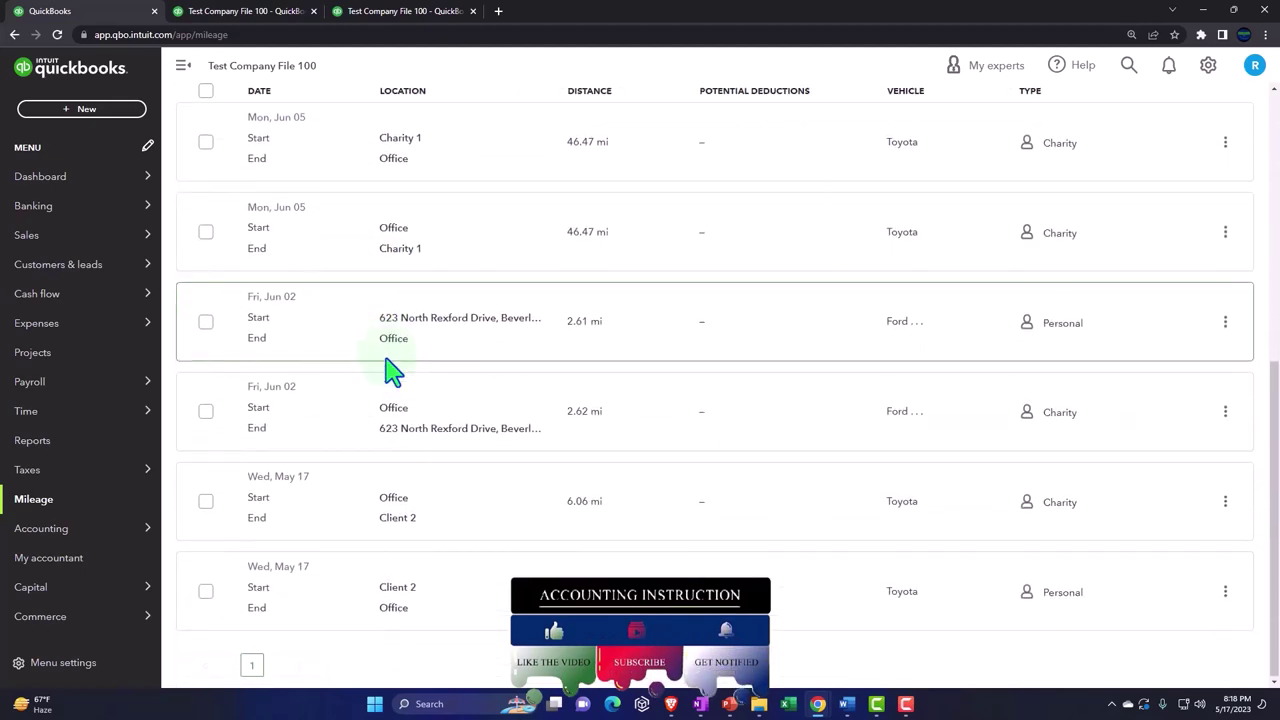
pyautogui.scroll(6, 409, 471)
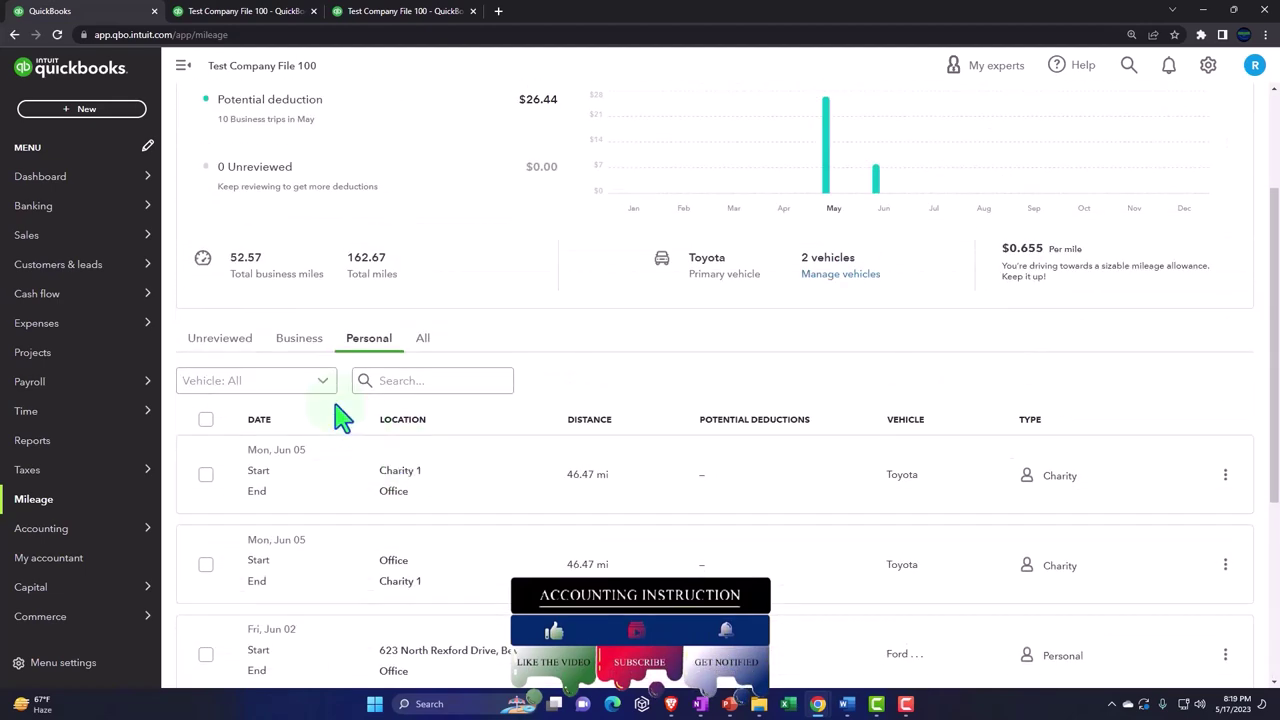
pyautogui.click(220, 348)
pyautogui.scroll(2, 890, 398)
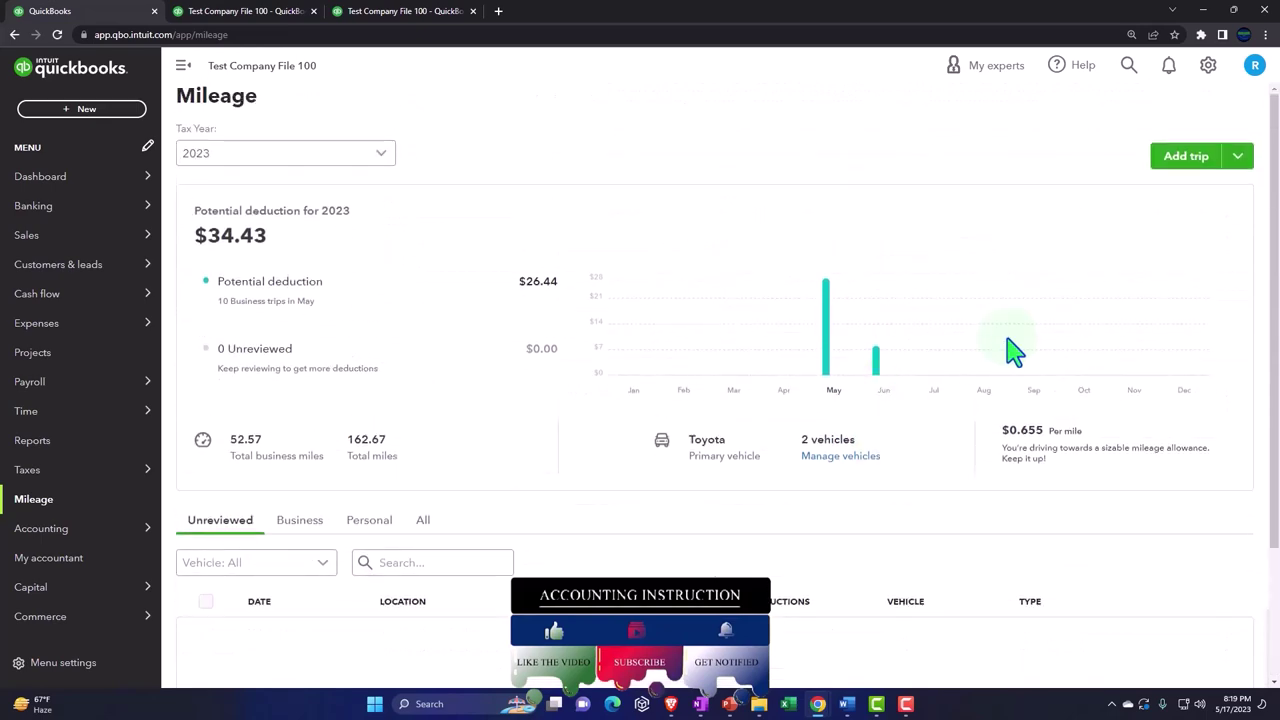
# Step: Start a new trip dated June 13, 2023 from Office to Charity 1
pyautogui.click(1175, 170)
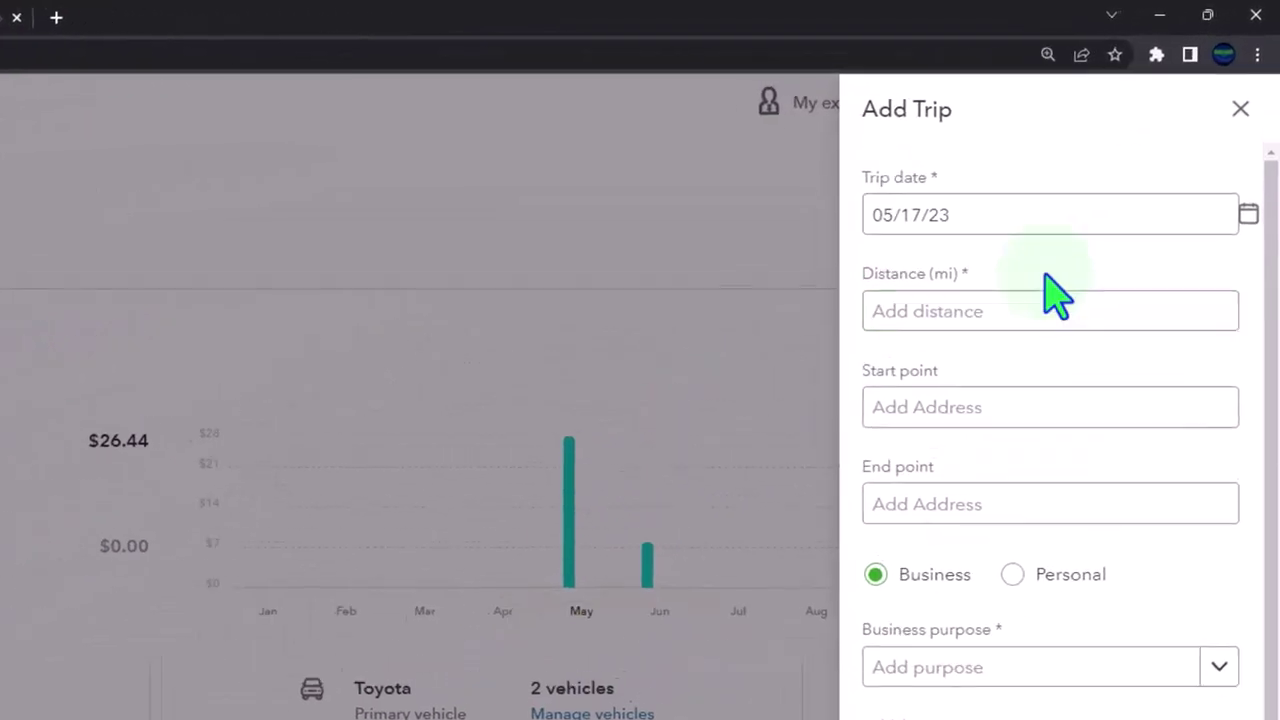
pyautogui.click(1242, 220)
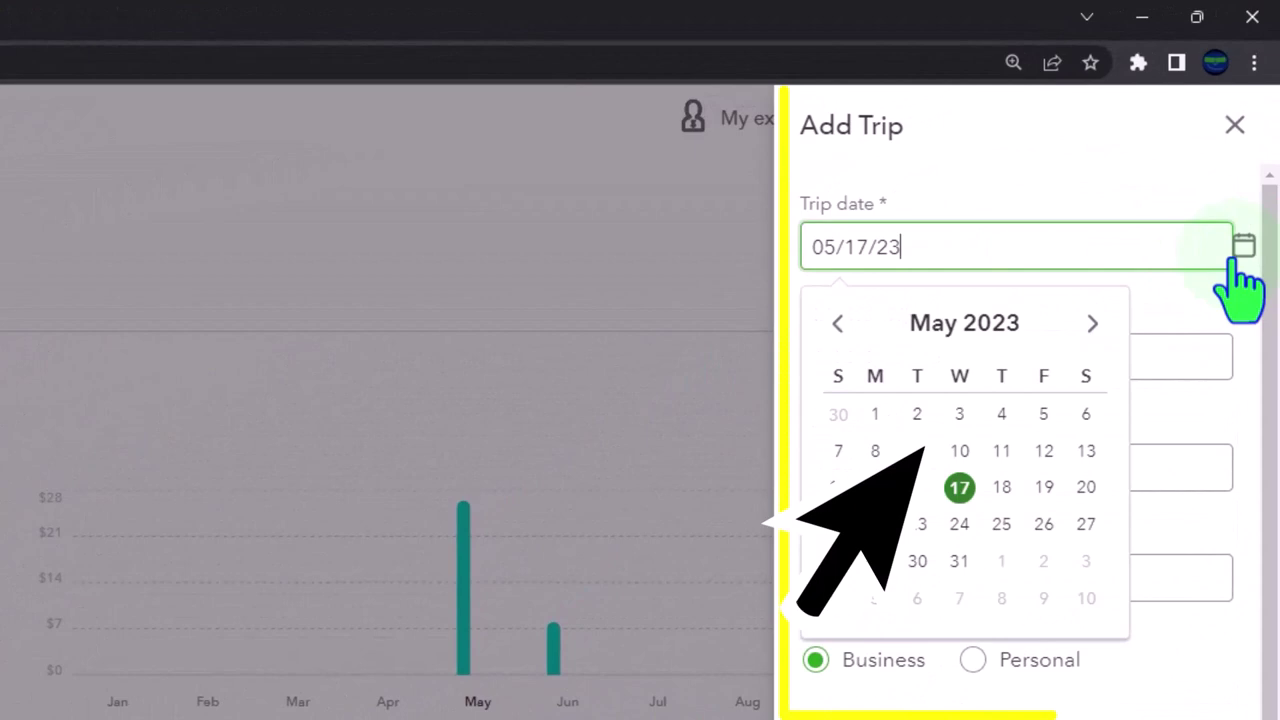
pyautogui.click(1092, 323)
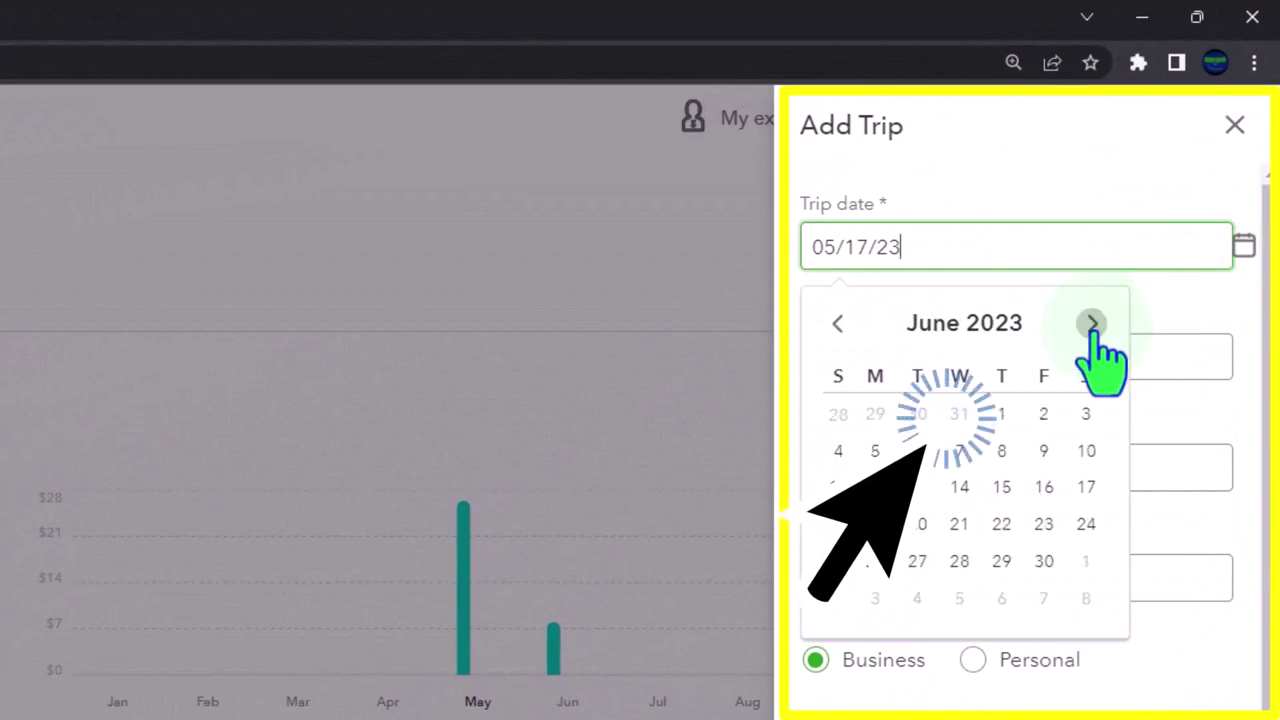
pyautogui.click(925, 490)
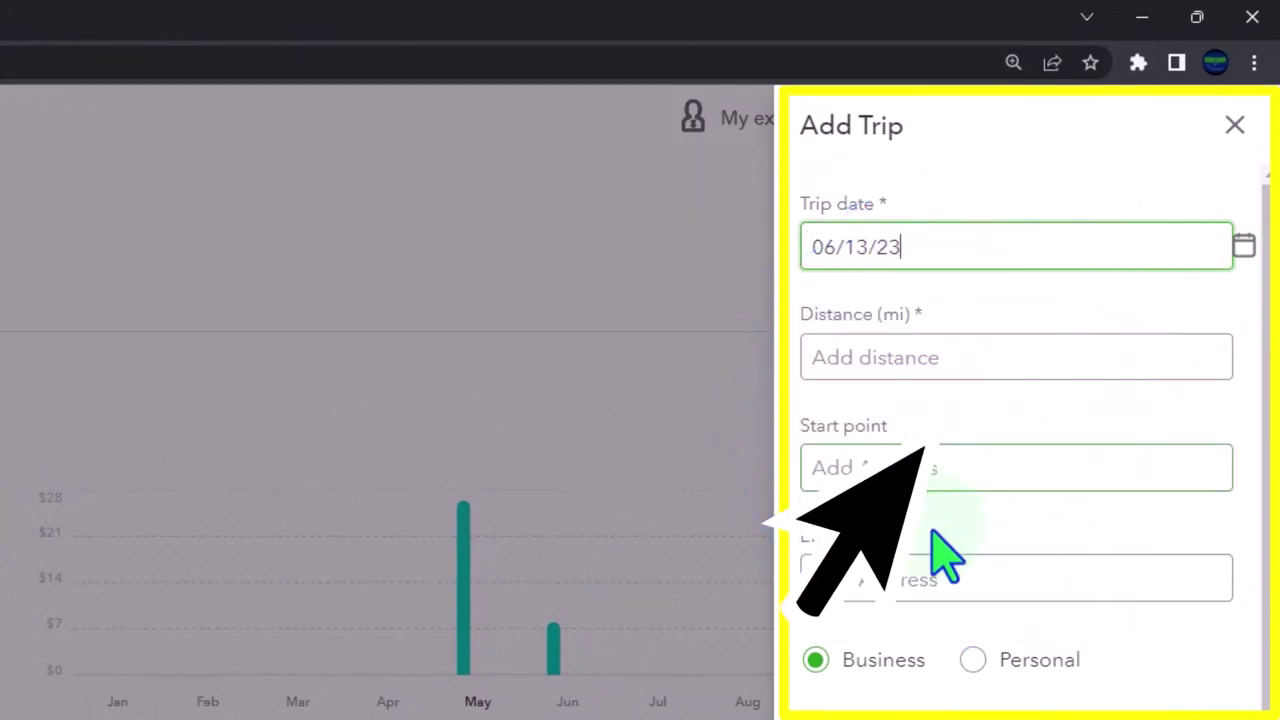
pyautogui.click(891, 468)
pyautogui.click(905, 663)
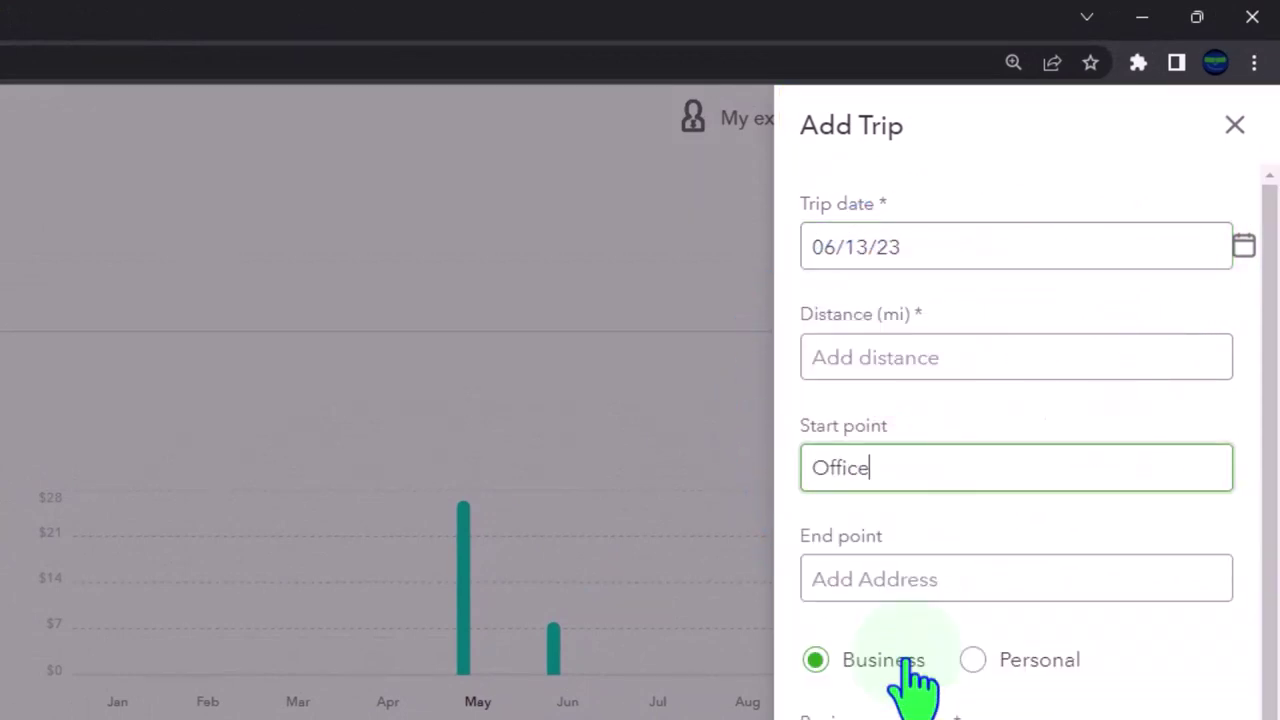
pyautogui.click(894, 580)
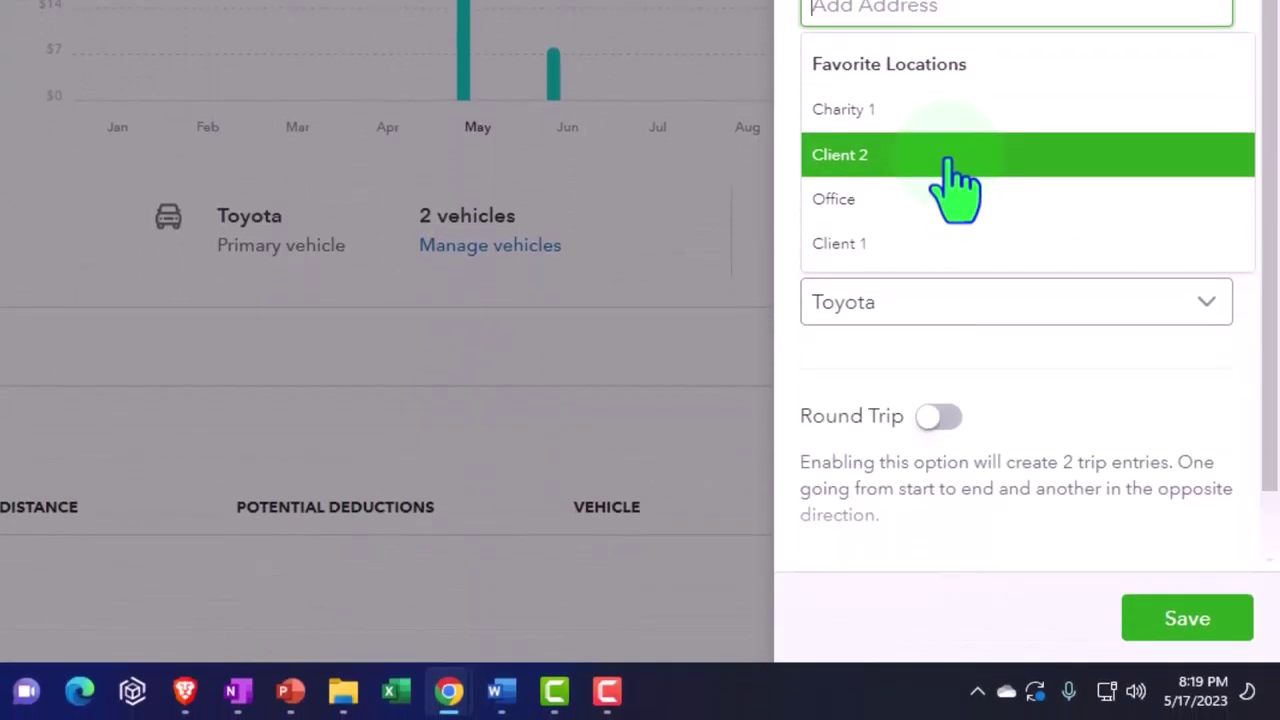
pyautogui.click(940, 112)
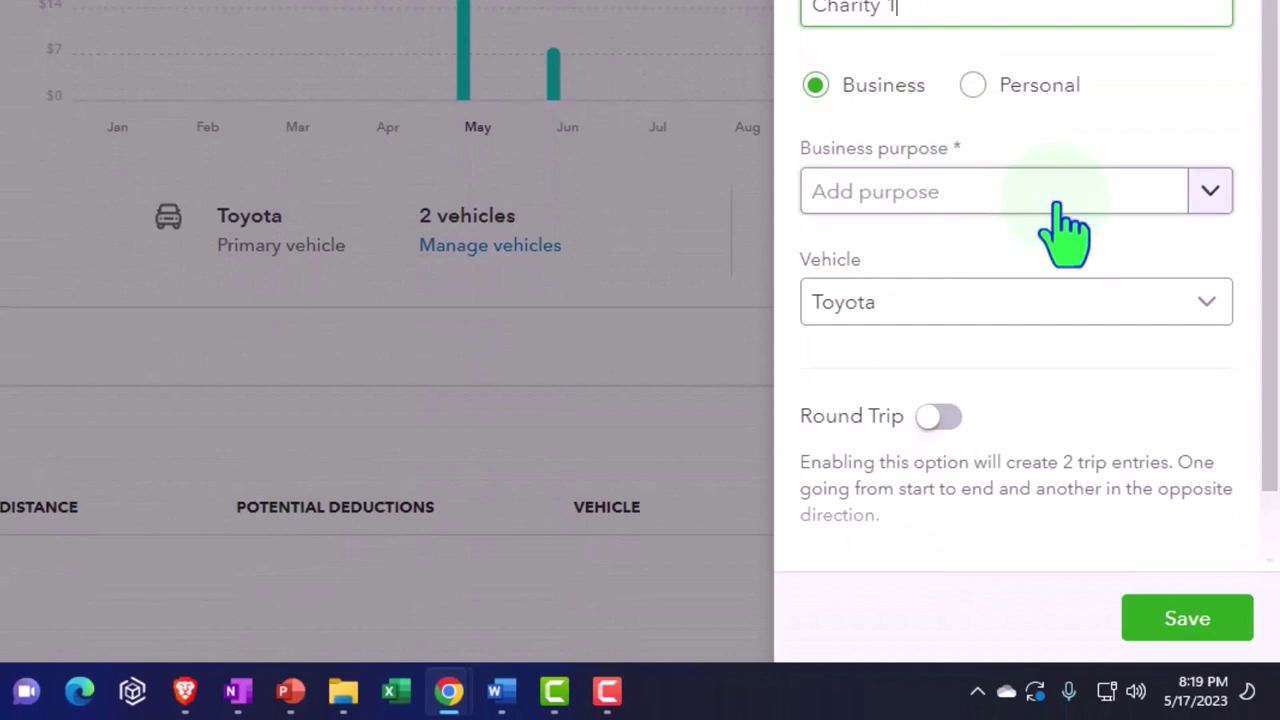
# Step: Make it a Personal Charity round trip and save it
pyautogui.click(1207, 192)
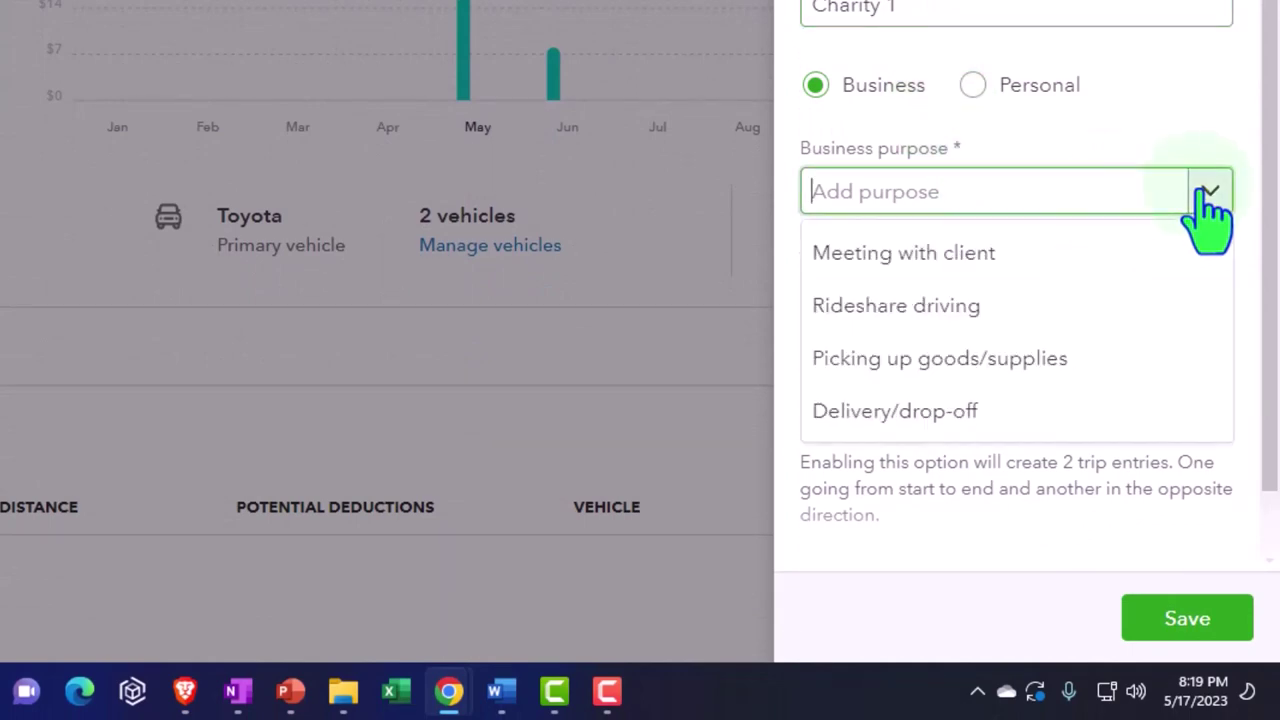
pyautogui.click(972, 86)
pyautogui.click(1207, 192)
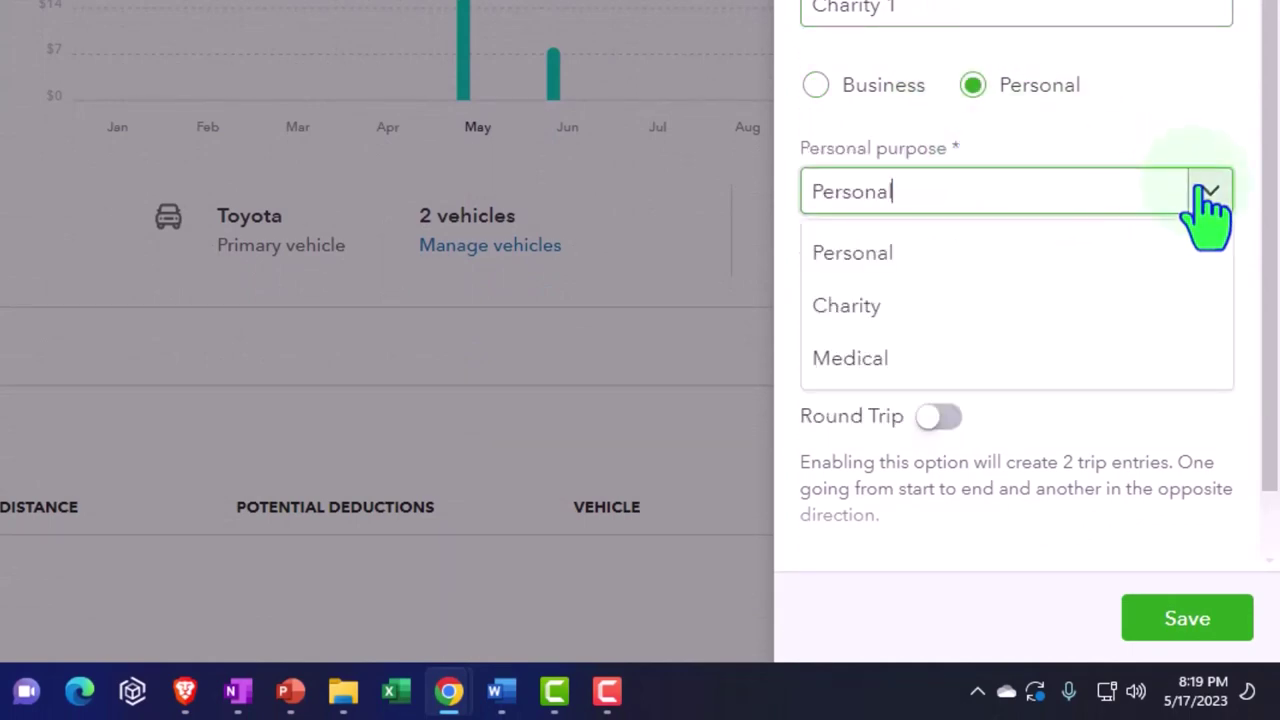
pyautogui.click(1112, 302)
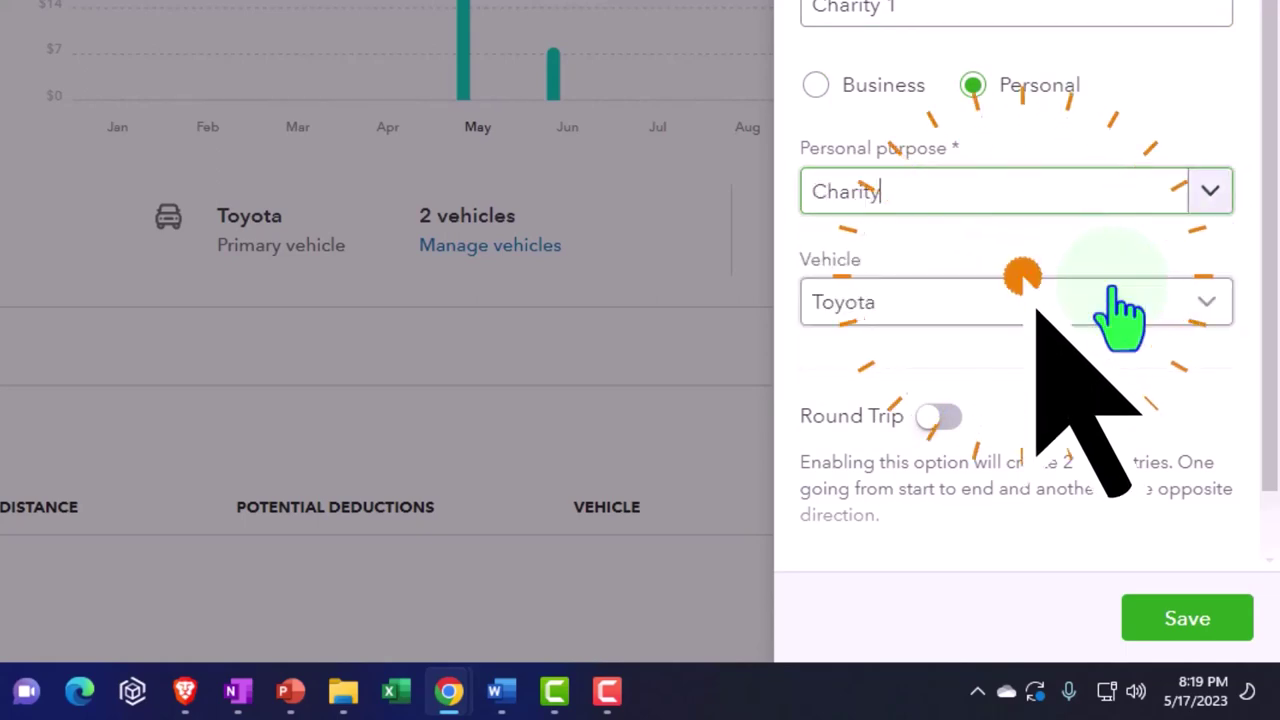
pyautogui.click(938, 418)
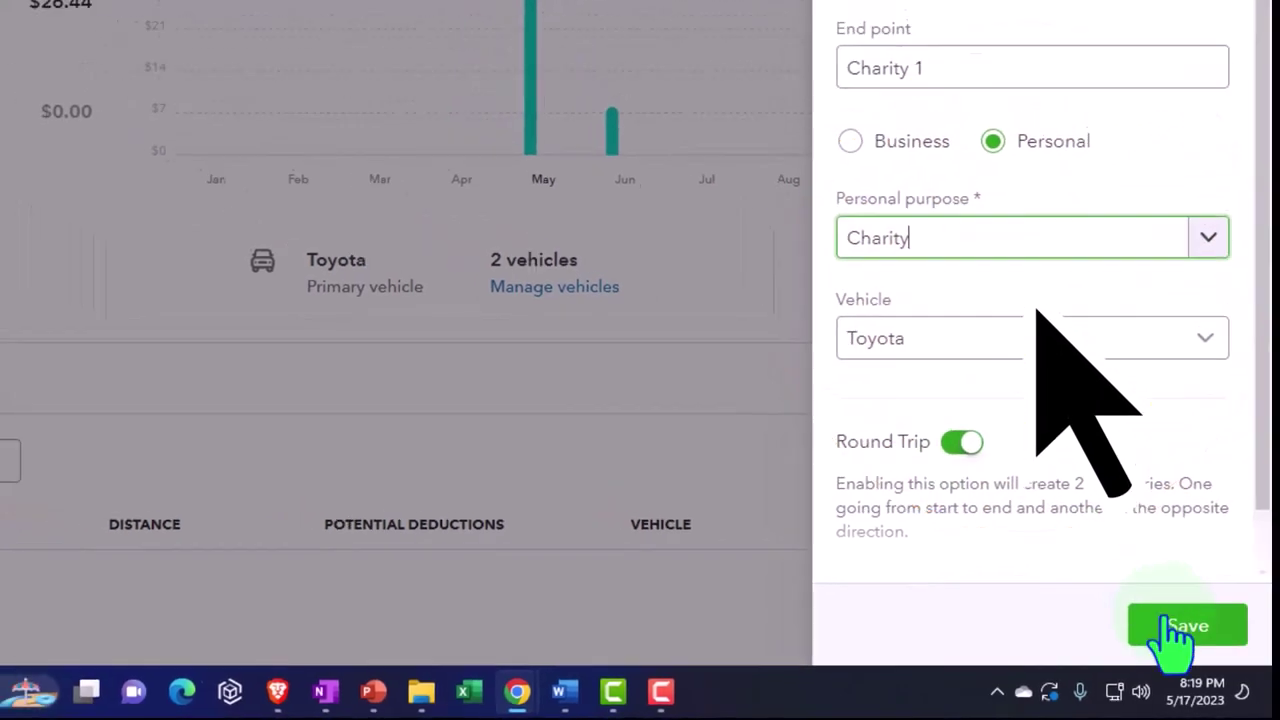
pyautogui.click(1170, 625)
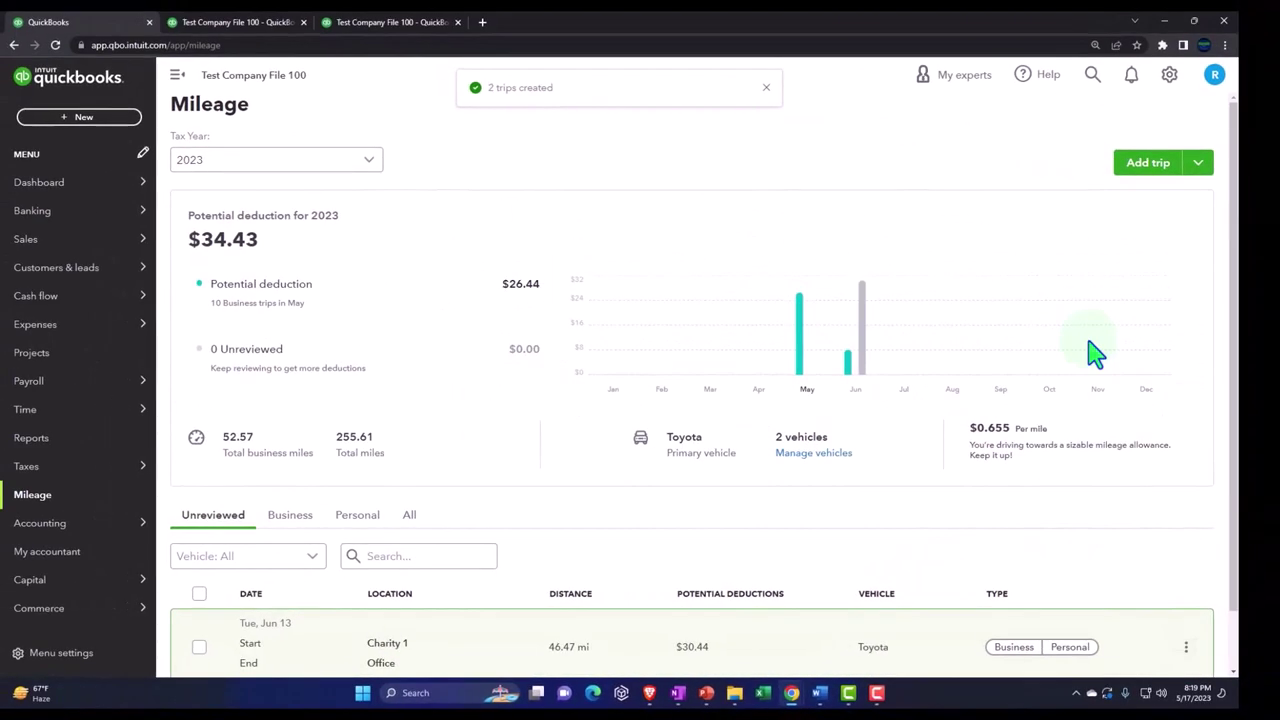
# Step: Open Manage Mileage Rules and start a new rule with Office as start point
pyautogui.click(1196, 178)
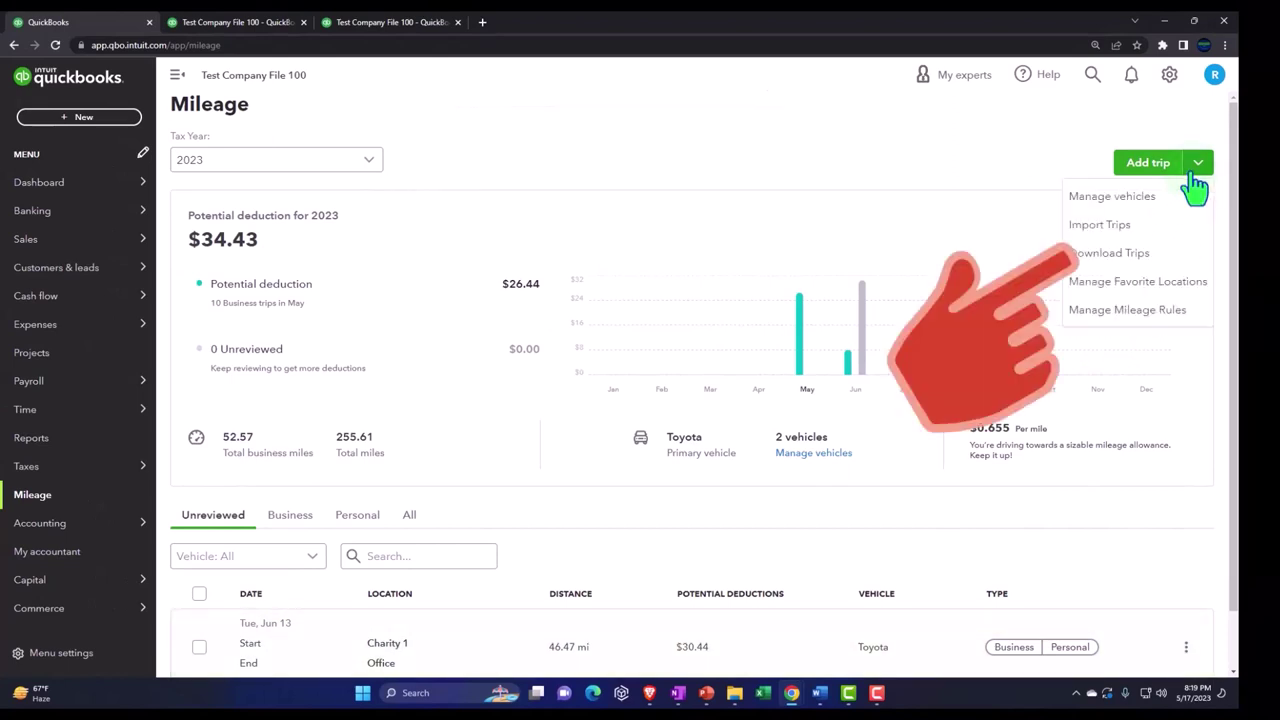
pyautogui.click(1147, 318)
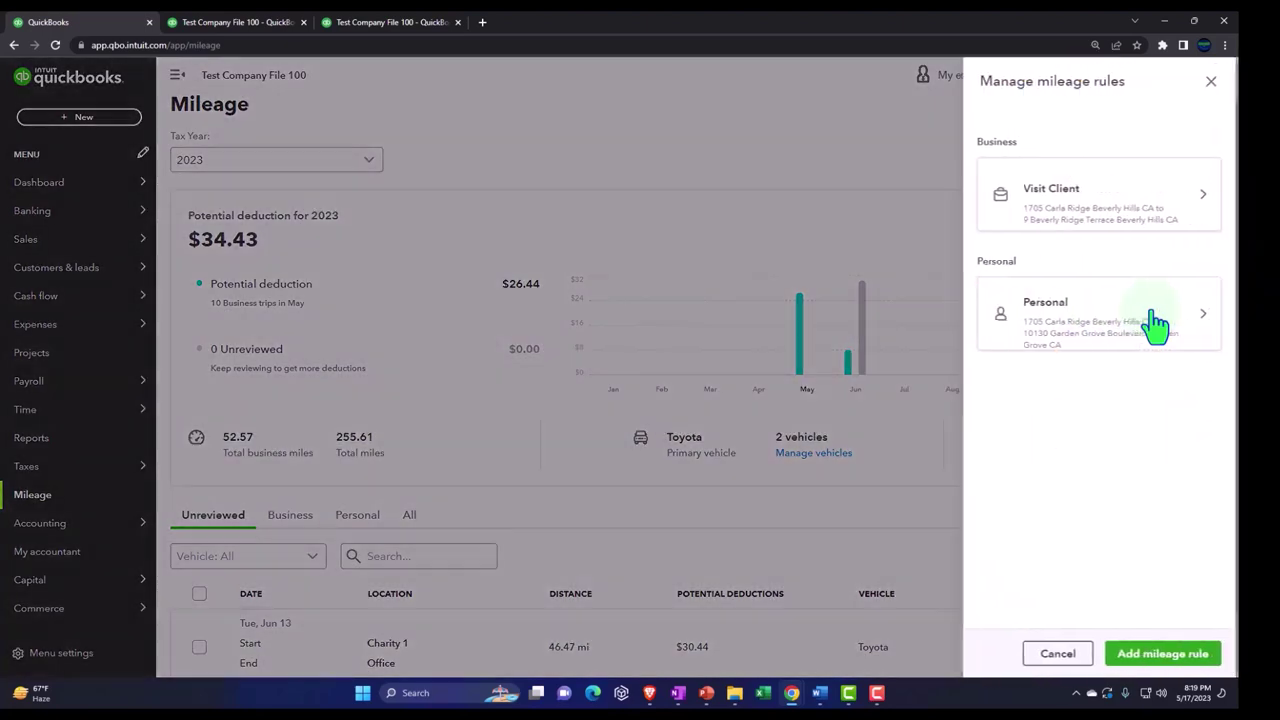
pyautogui.click(1130, 662)
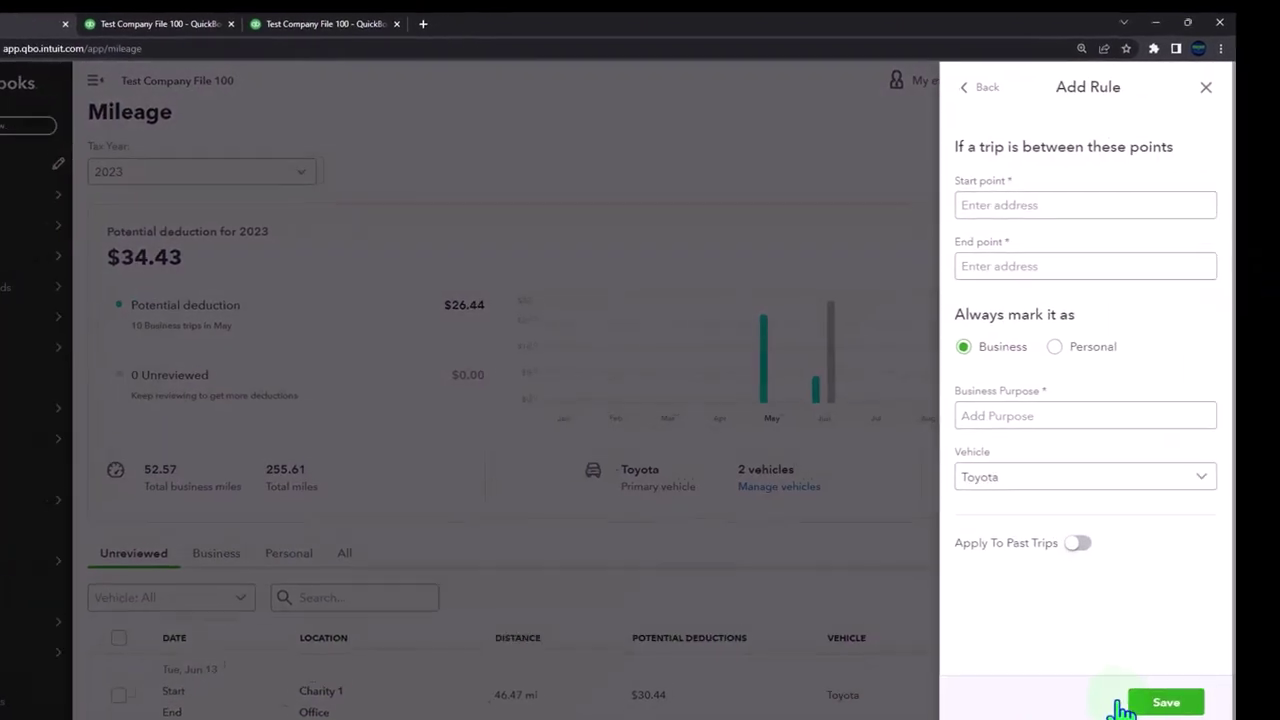
pyautogui.click(1021, 194)
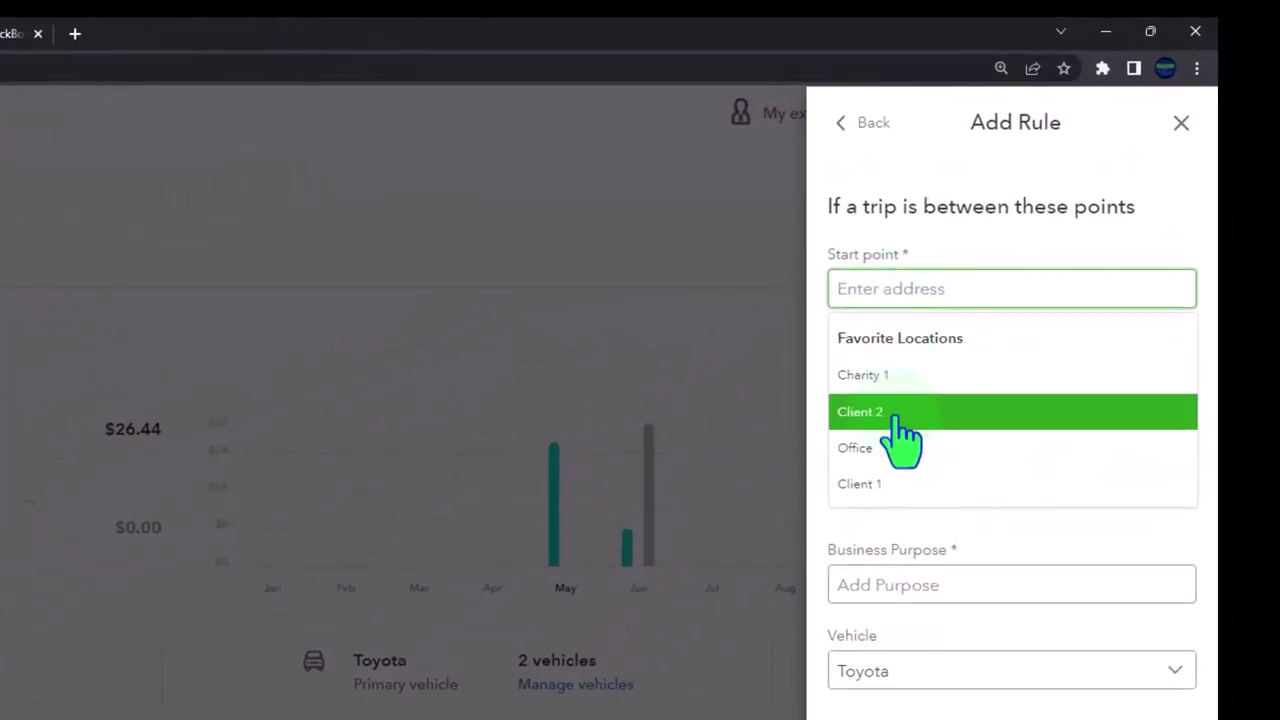
pyautogui.click(920, 430)
pyautogui.click(863, 376)
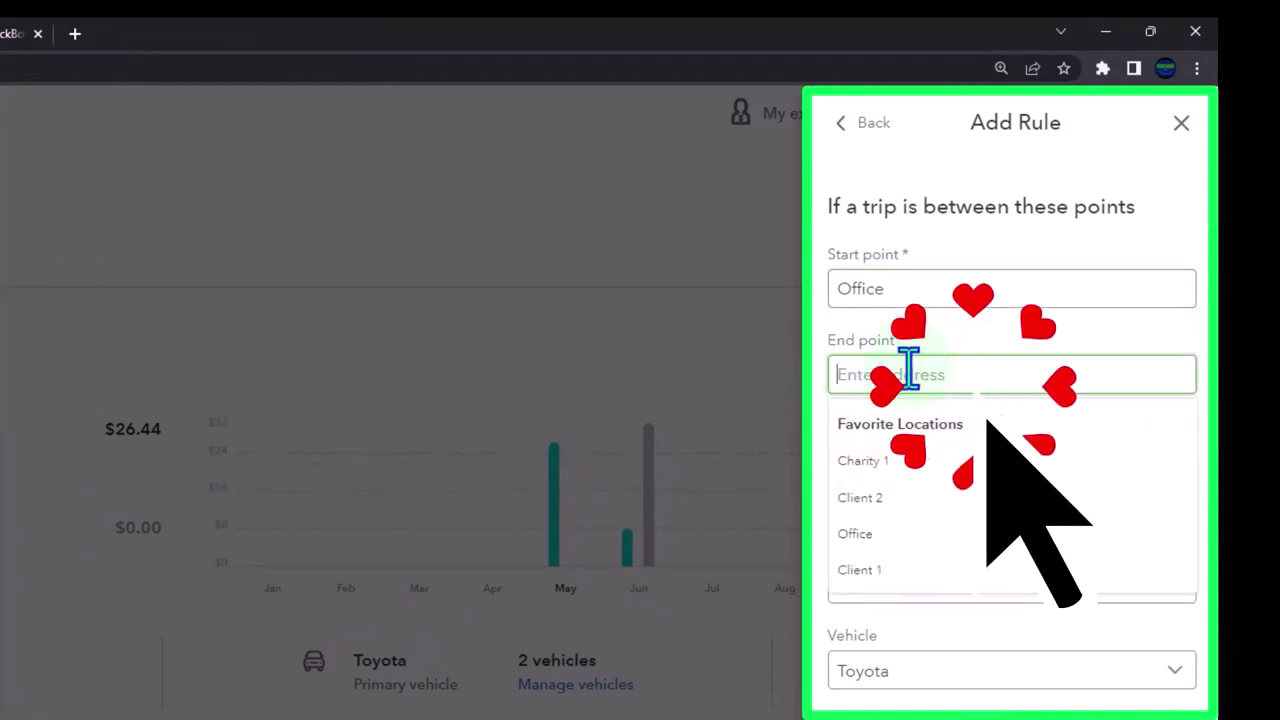
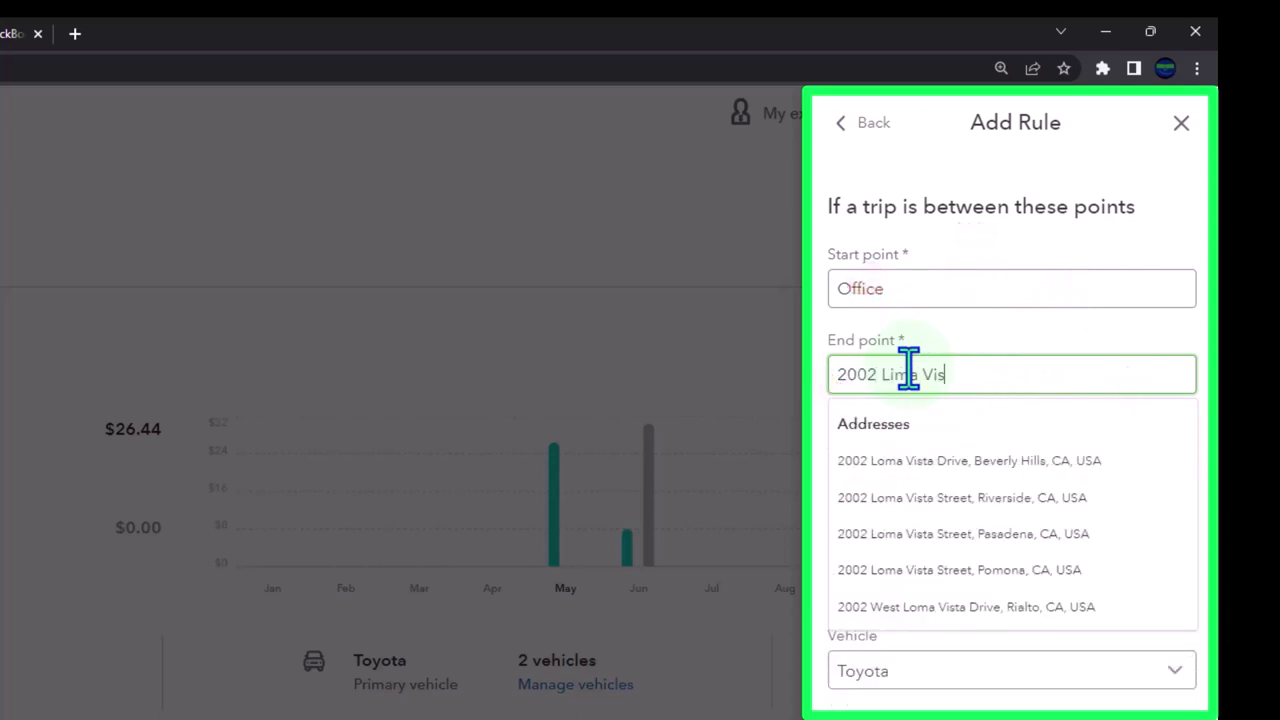
pyautogui.click(948, 462)
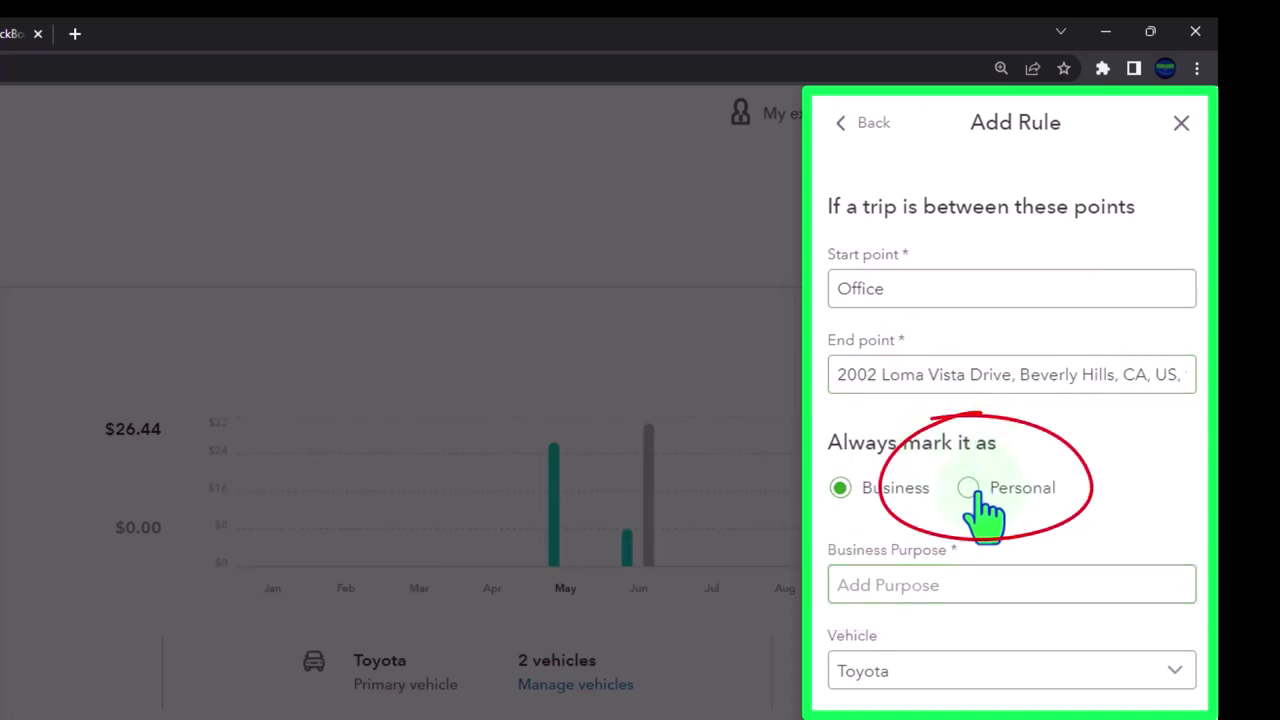
pyautogui.click(970, 489)
pyautogui.click(1003, 678)
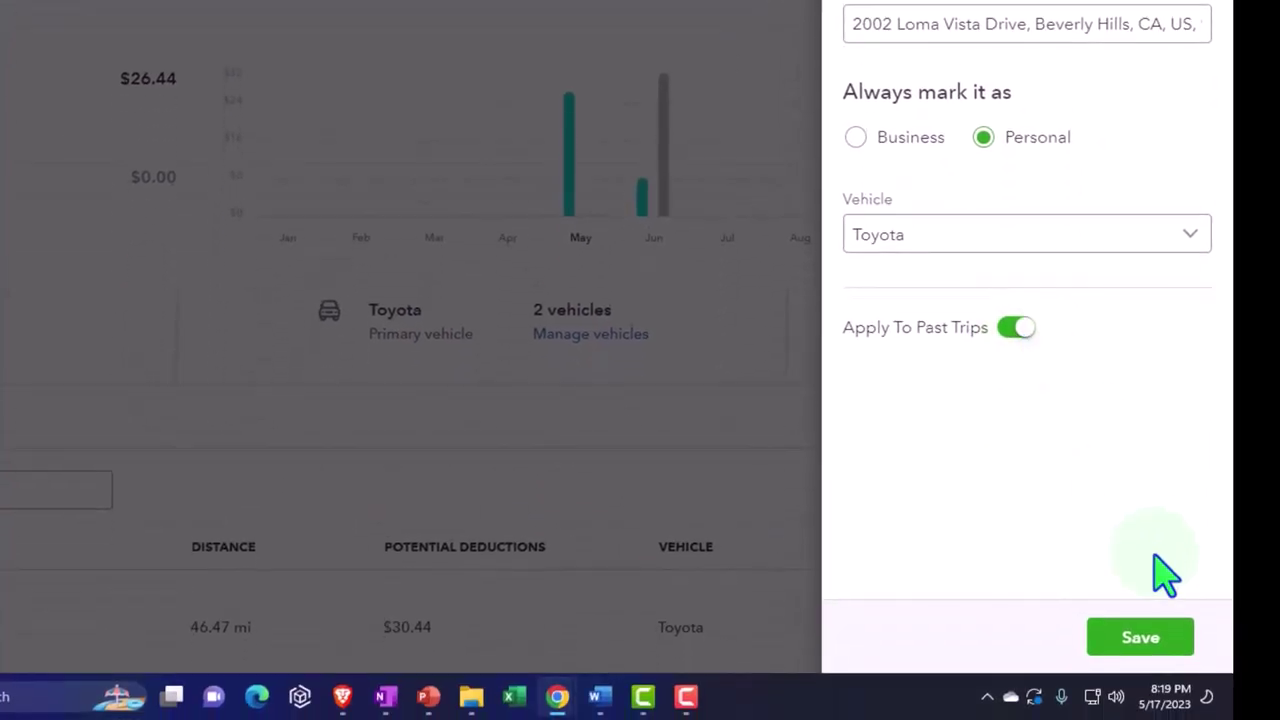
pyautogui.click(1162, 642)
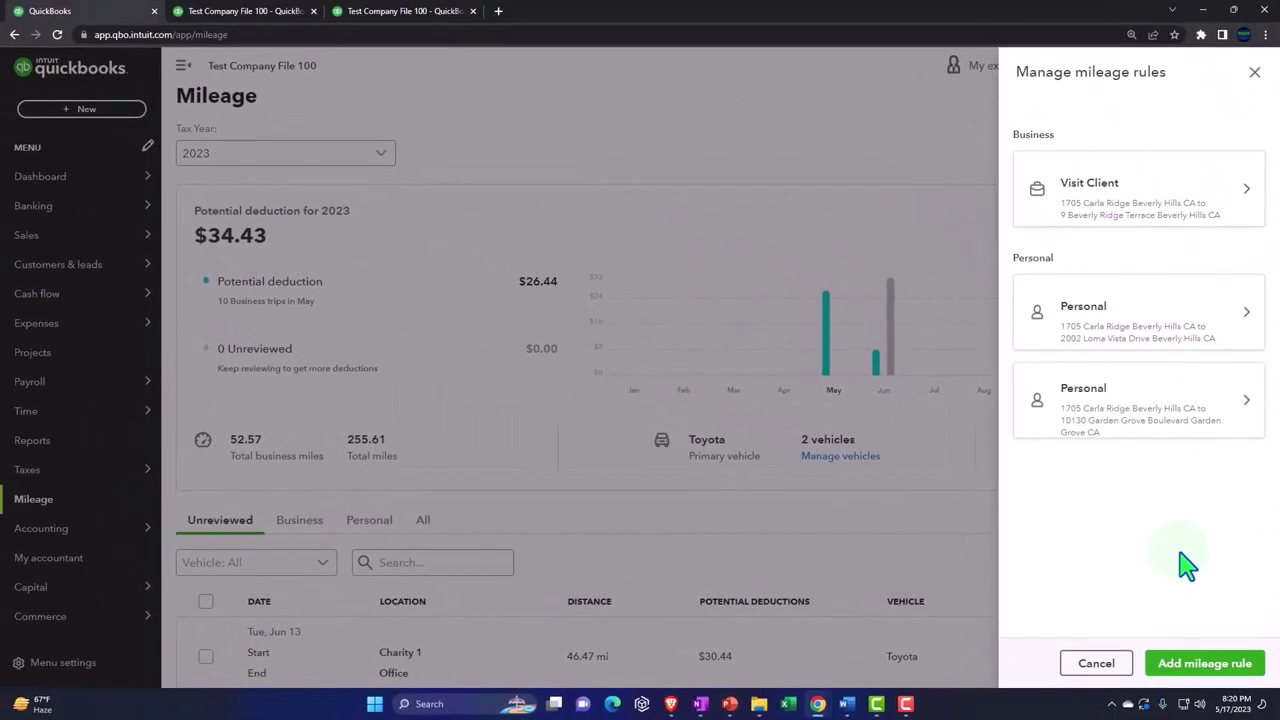
# Step: Close the rules list and start a 06/15/23 trip from Office, typing 2002 as the end address
pyautogui.click(1254, 76)
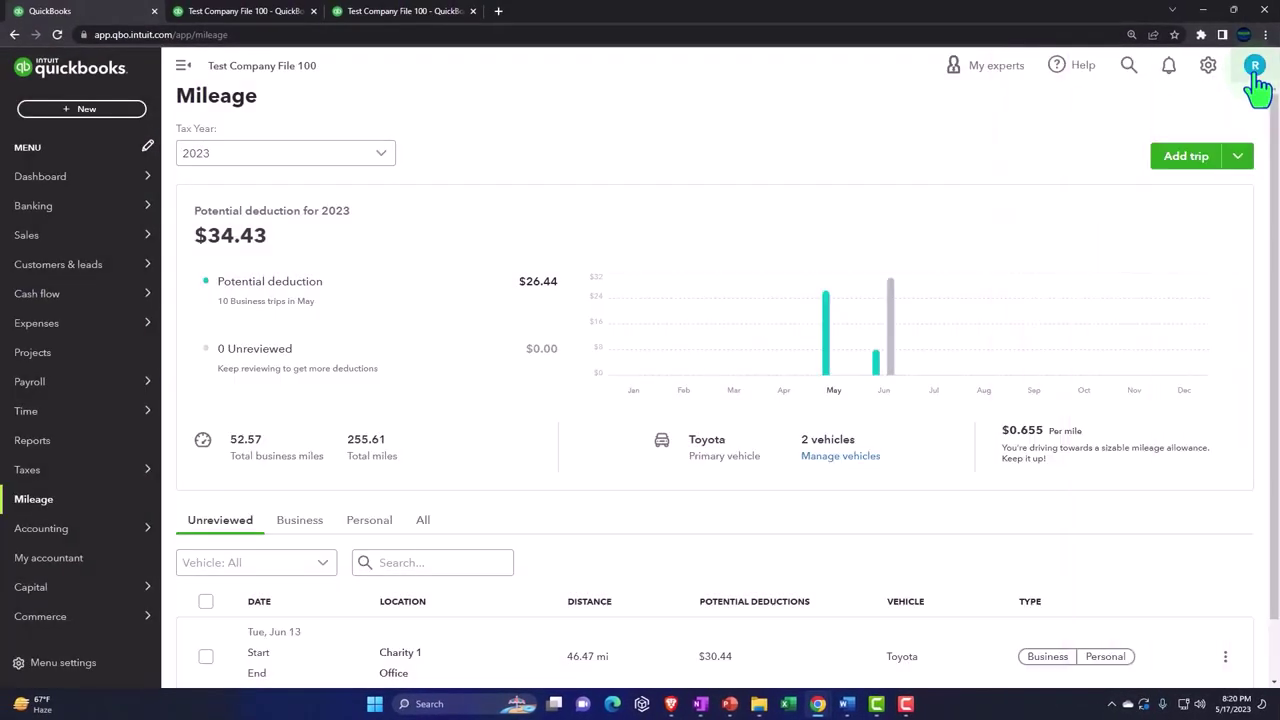
pyautogui.click(1186, 157)
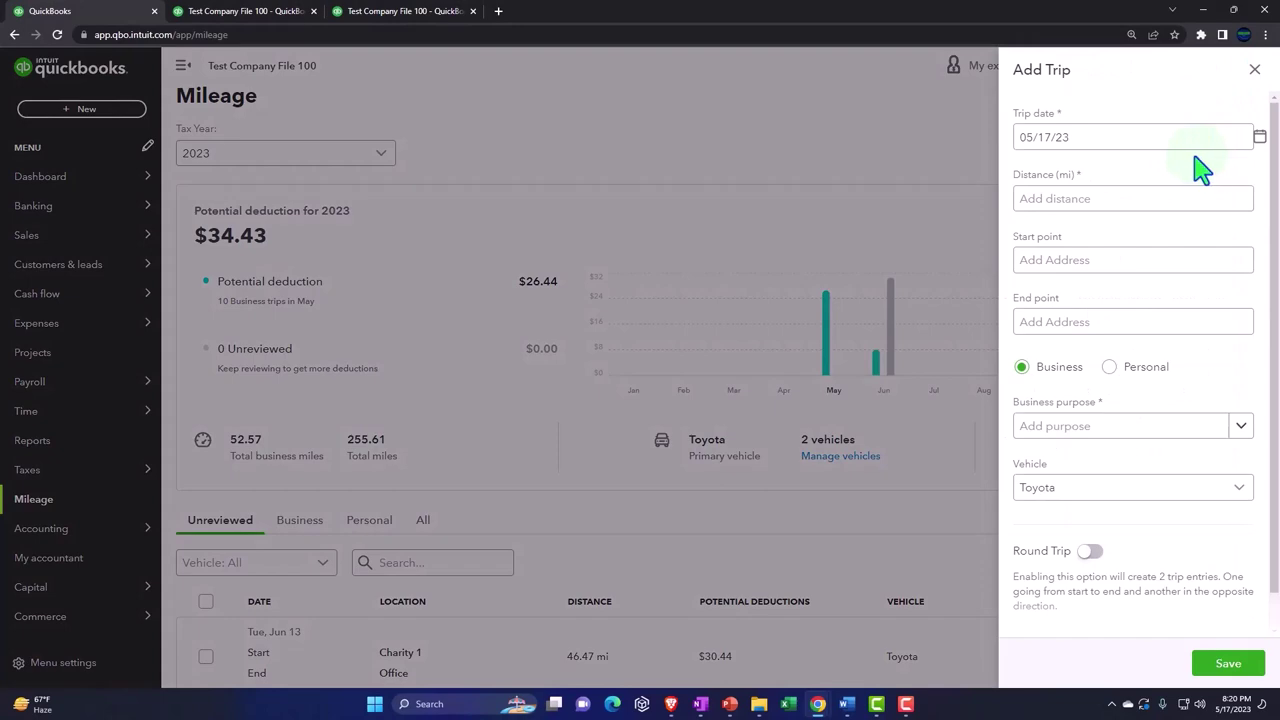
pyautogui.click(1260, 142)
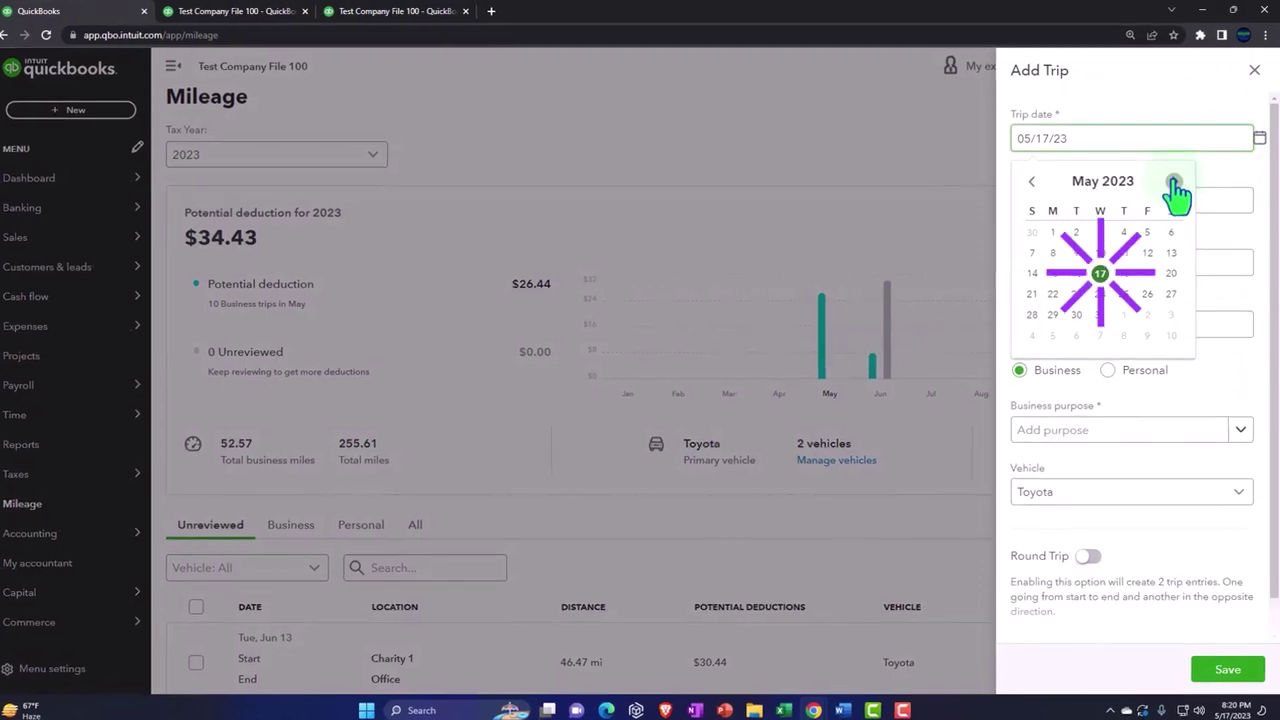
pyautogui.click(1175, 179)
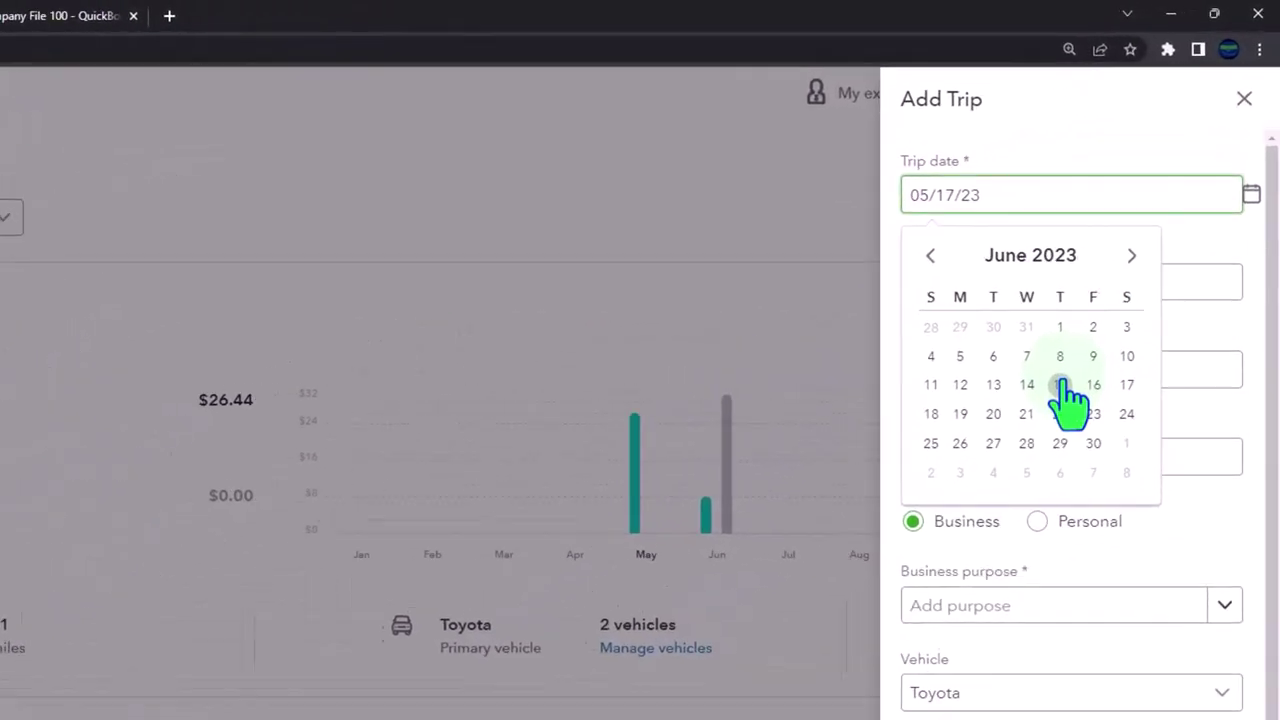
pyautogui.click(1060, 385)
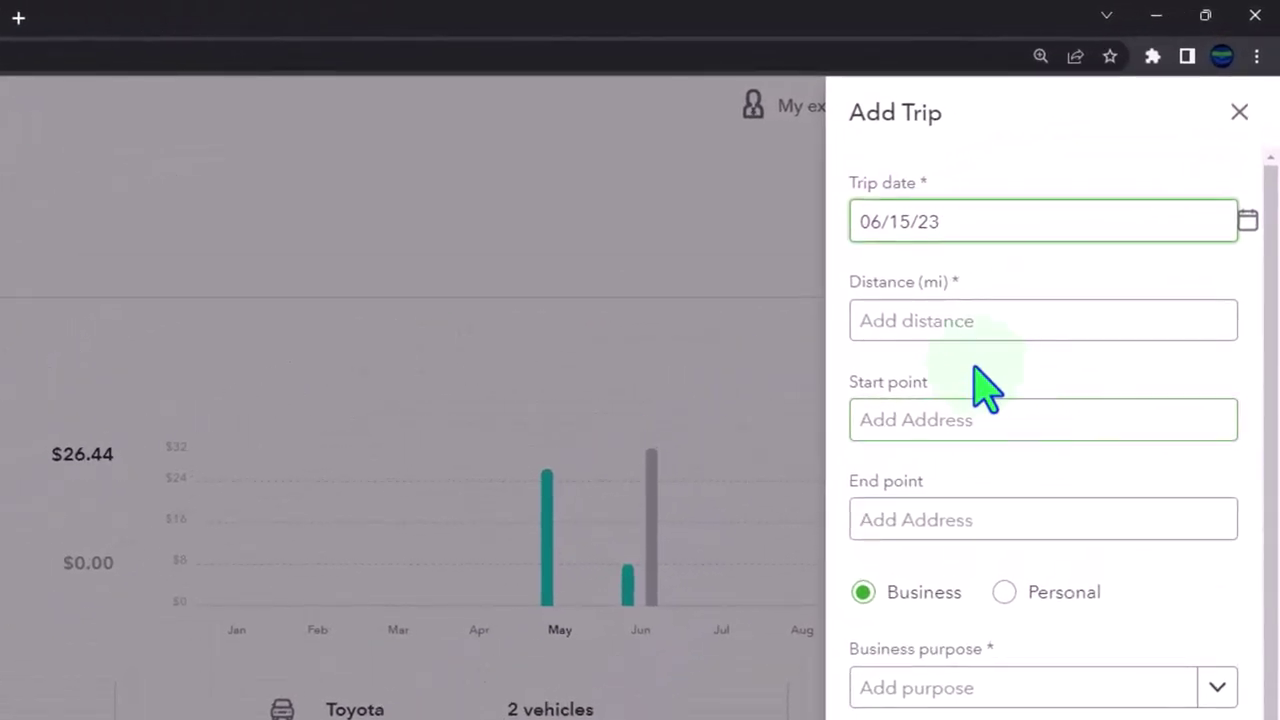
pyautogui.click(981, 367)
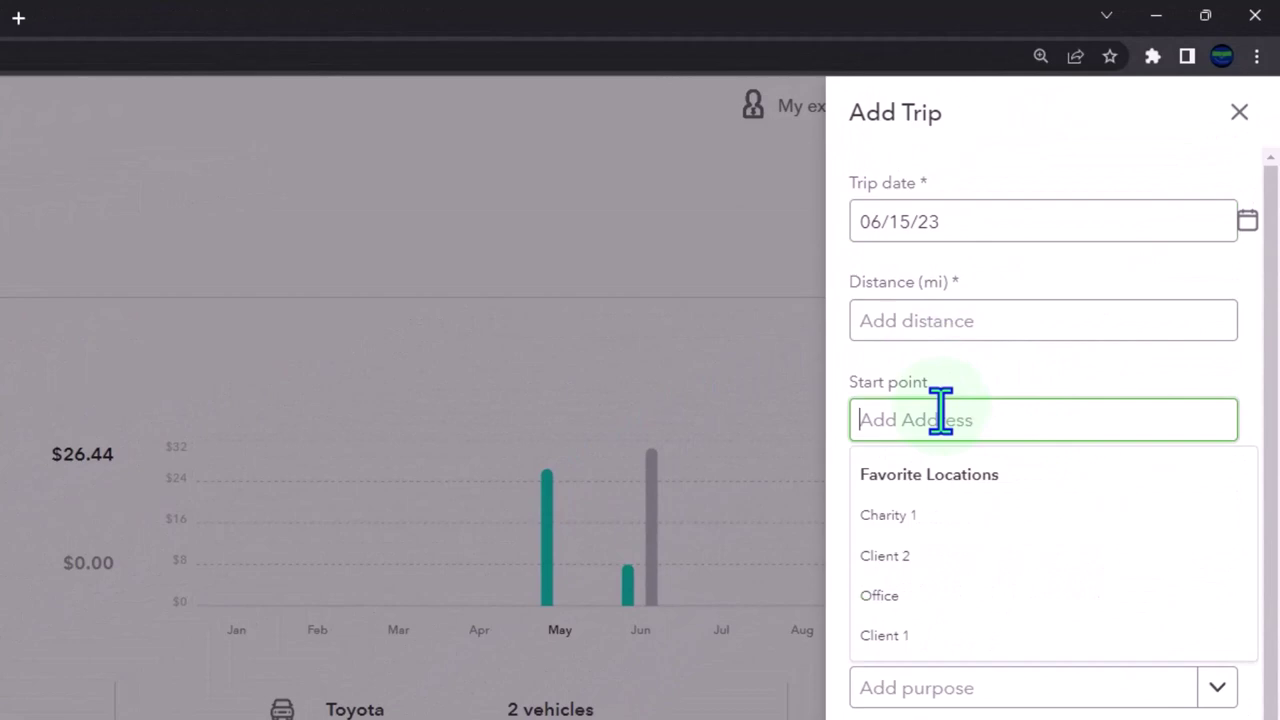
pyautogui.click(925, 596)
pyautogui.click(917, 520)
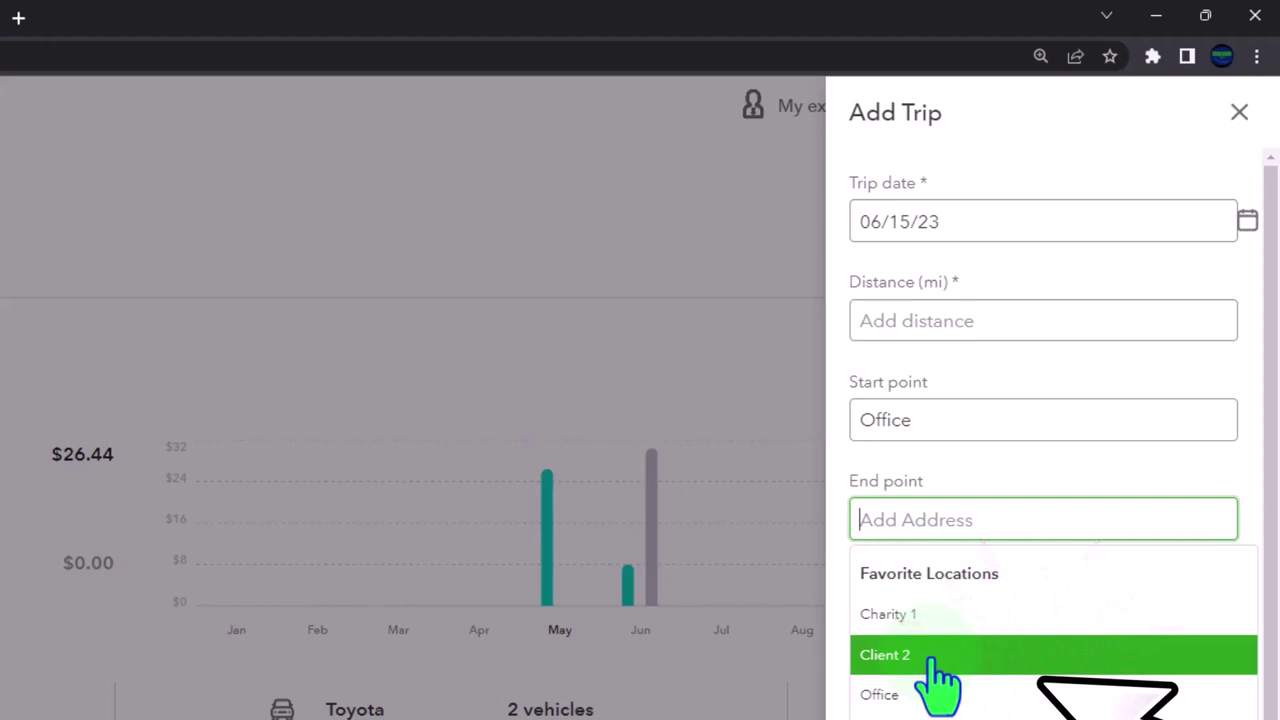
pyautogui.click(931, 520)
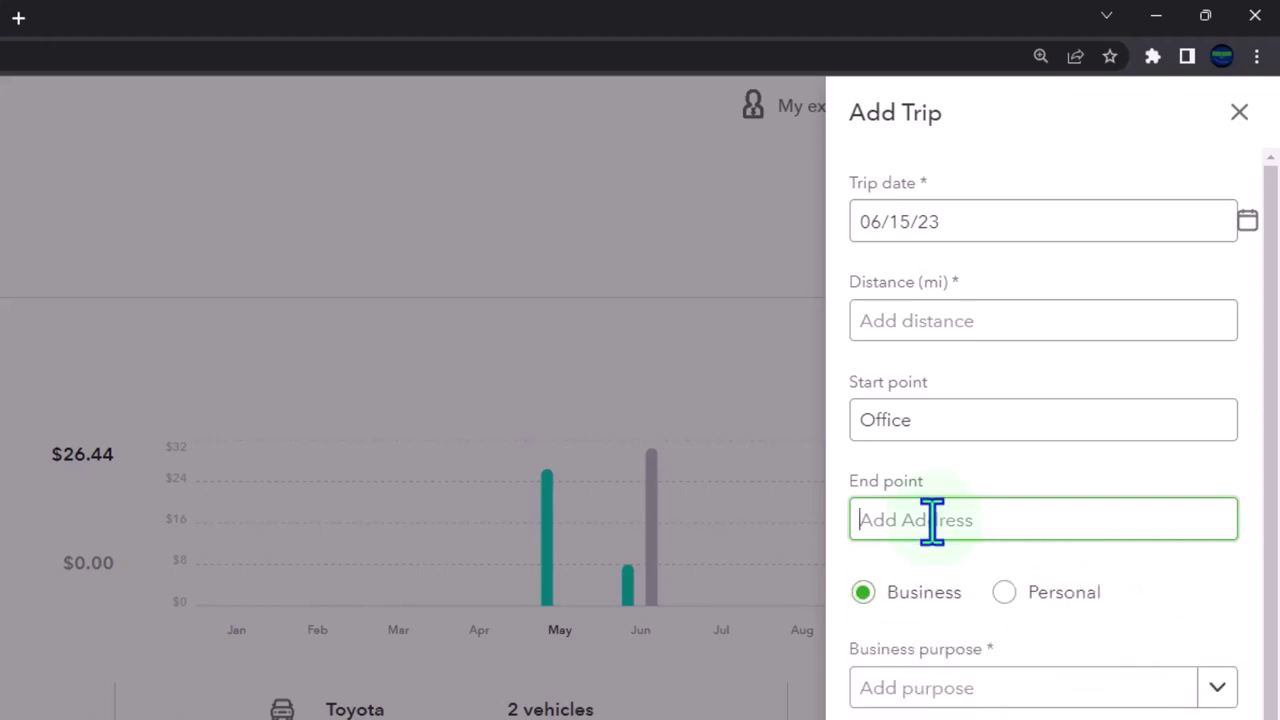
pyautogui.write('2002')
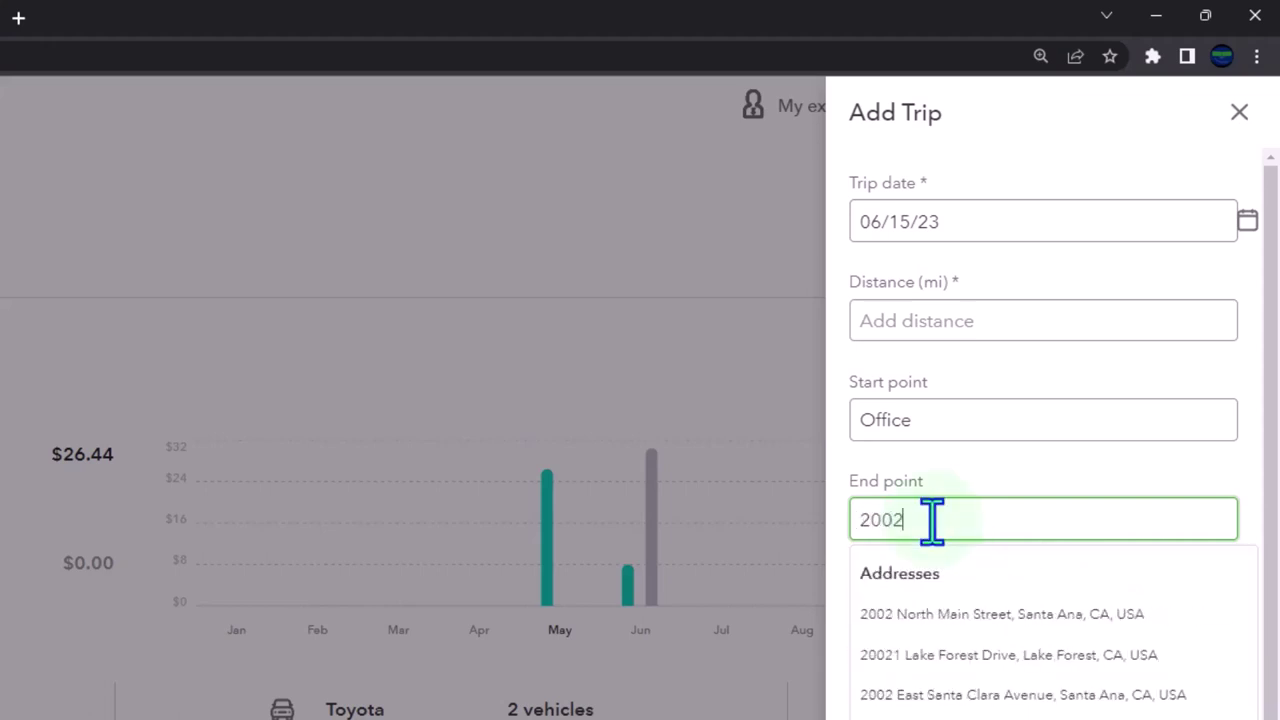